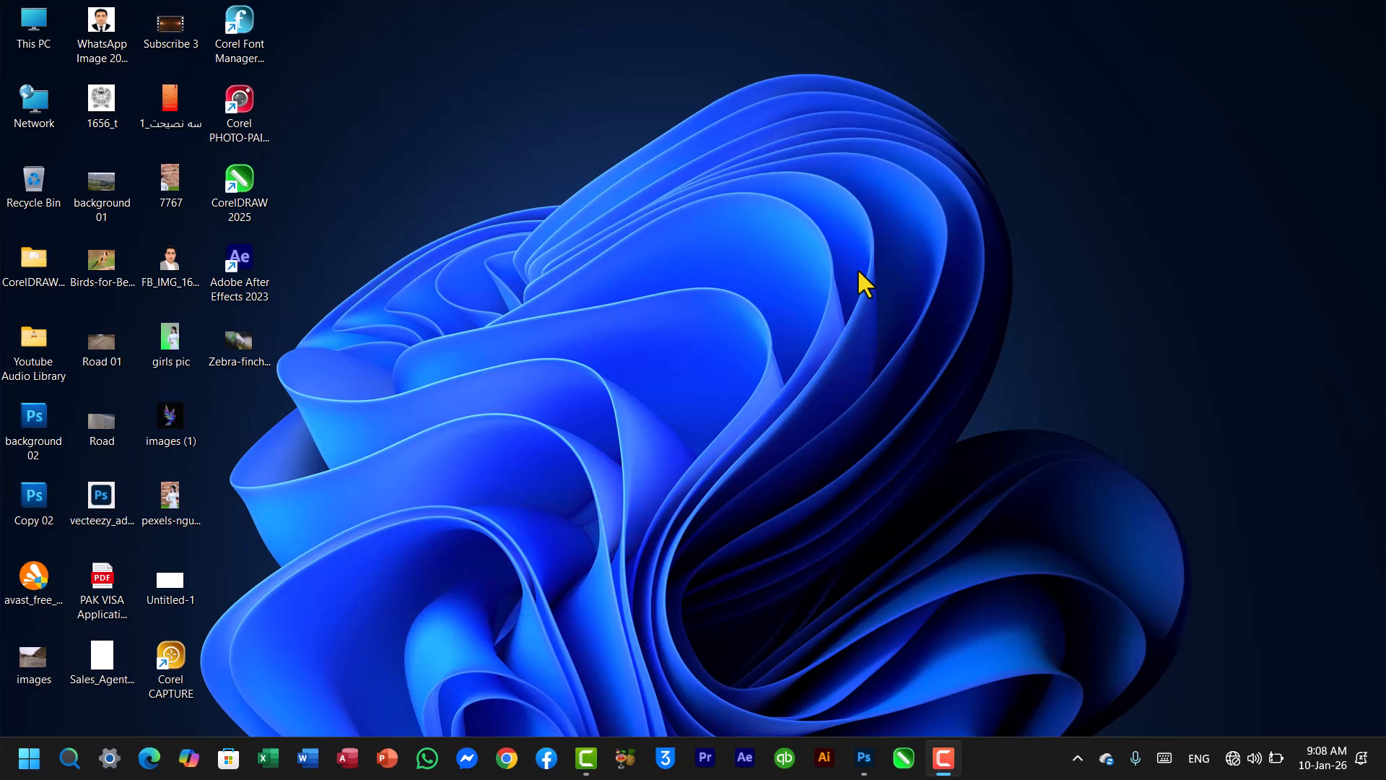
# - Switch to Photoshop and create a new 7 x 5 inch document at 300 ppi with a white background
pyautogui.click(864, 757)
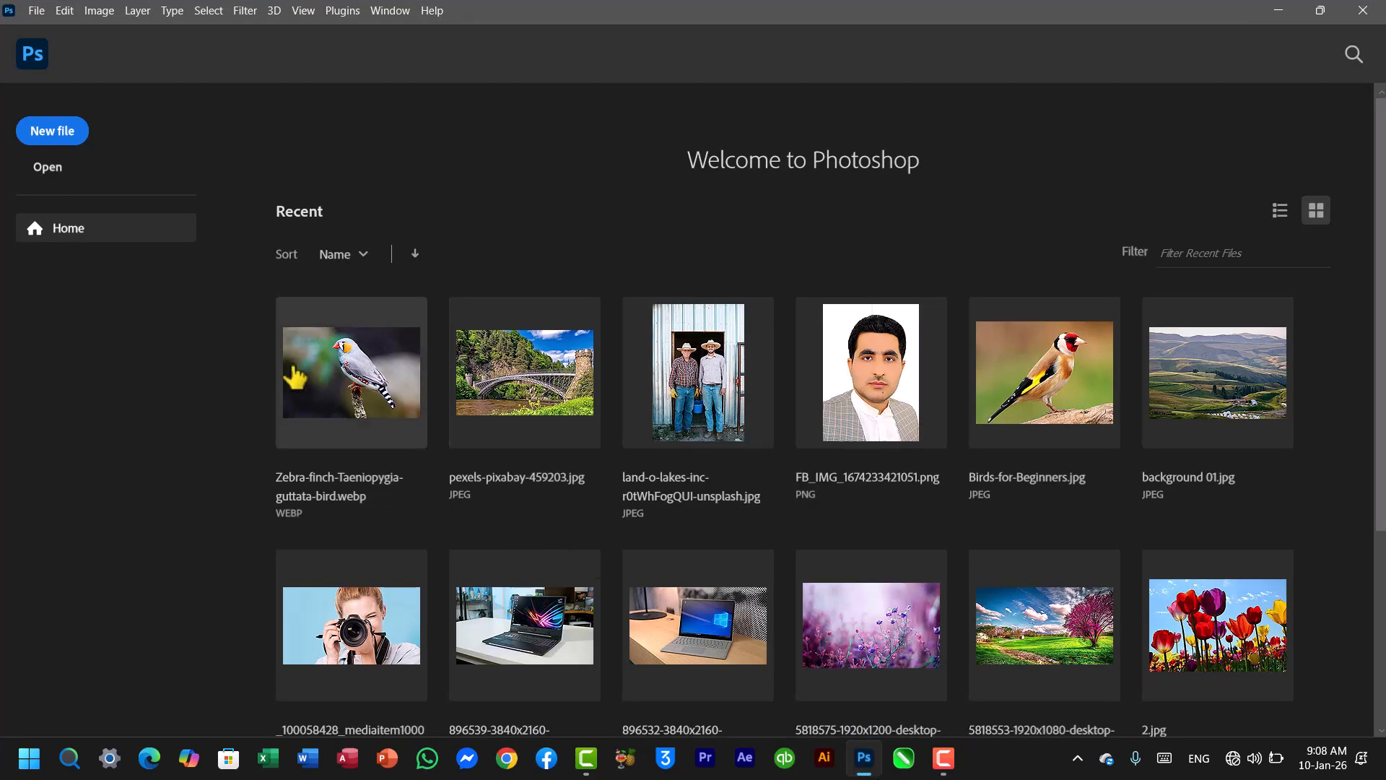
pyautogui.click(51, 132)
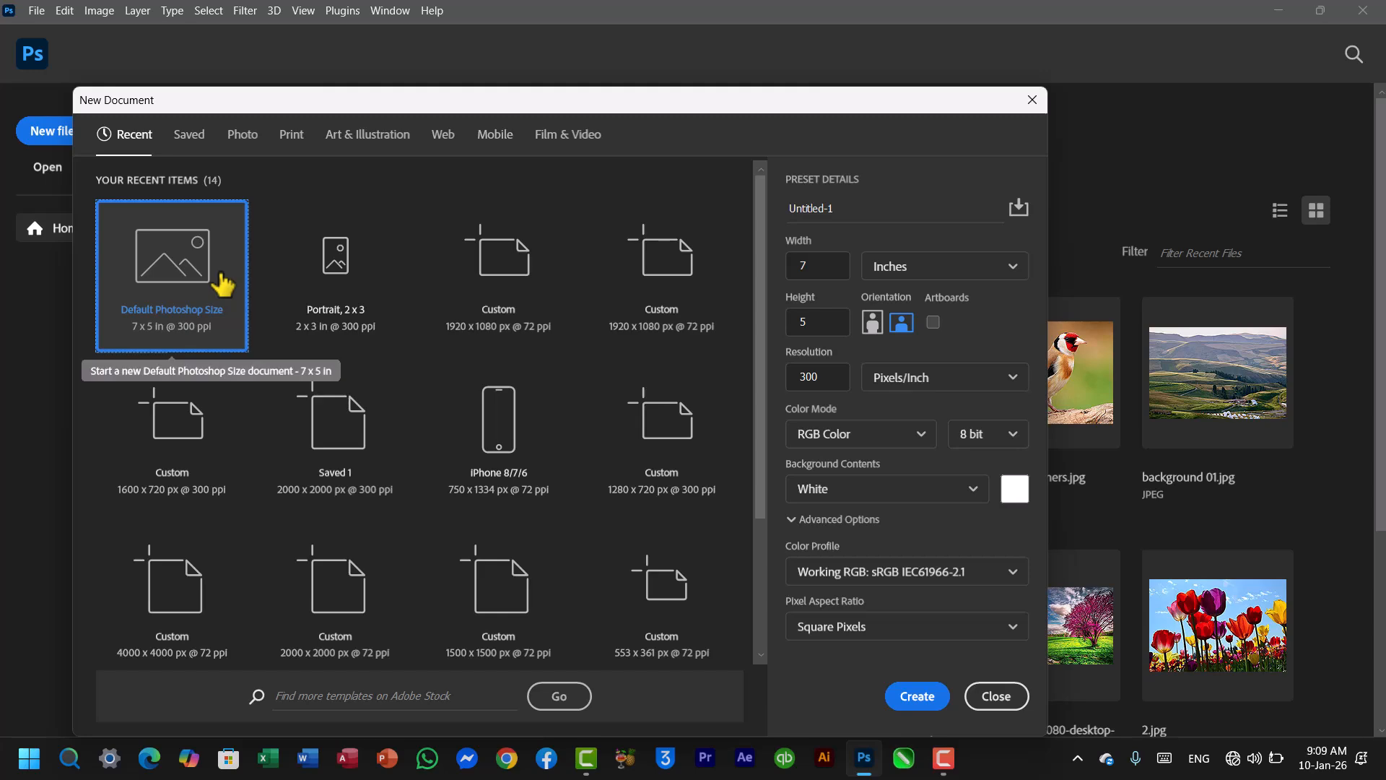
pyautogui.click(914, 697)
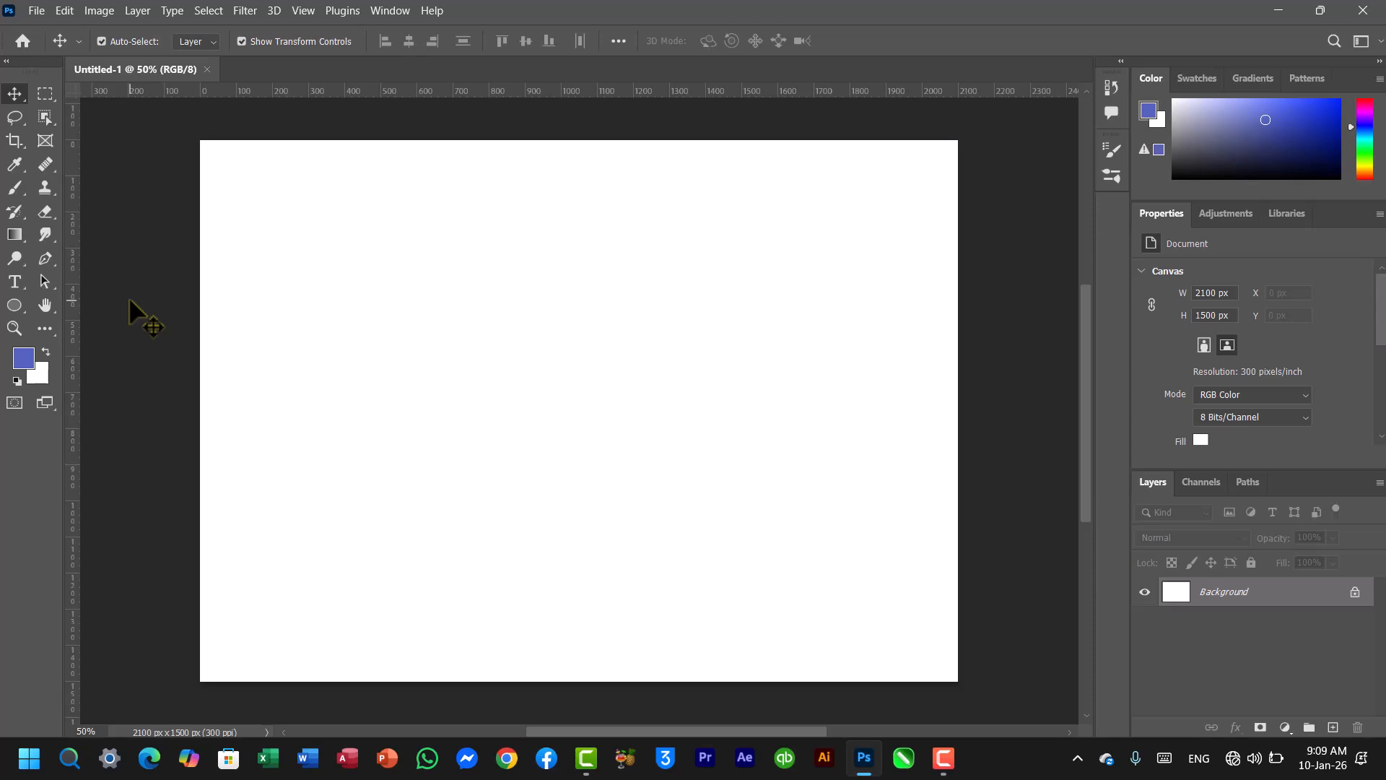
# - Brush a small light-blue blob near the canvas's upper-left corner and a short stroke beside it in a darker blue foreground colour
pyautogui.press('b')
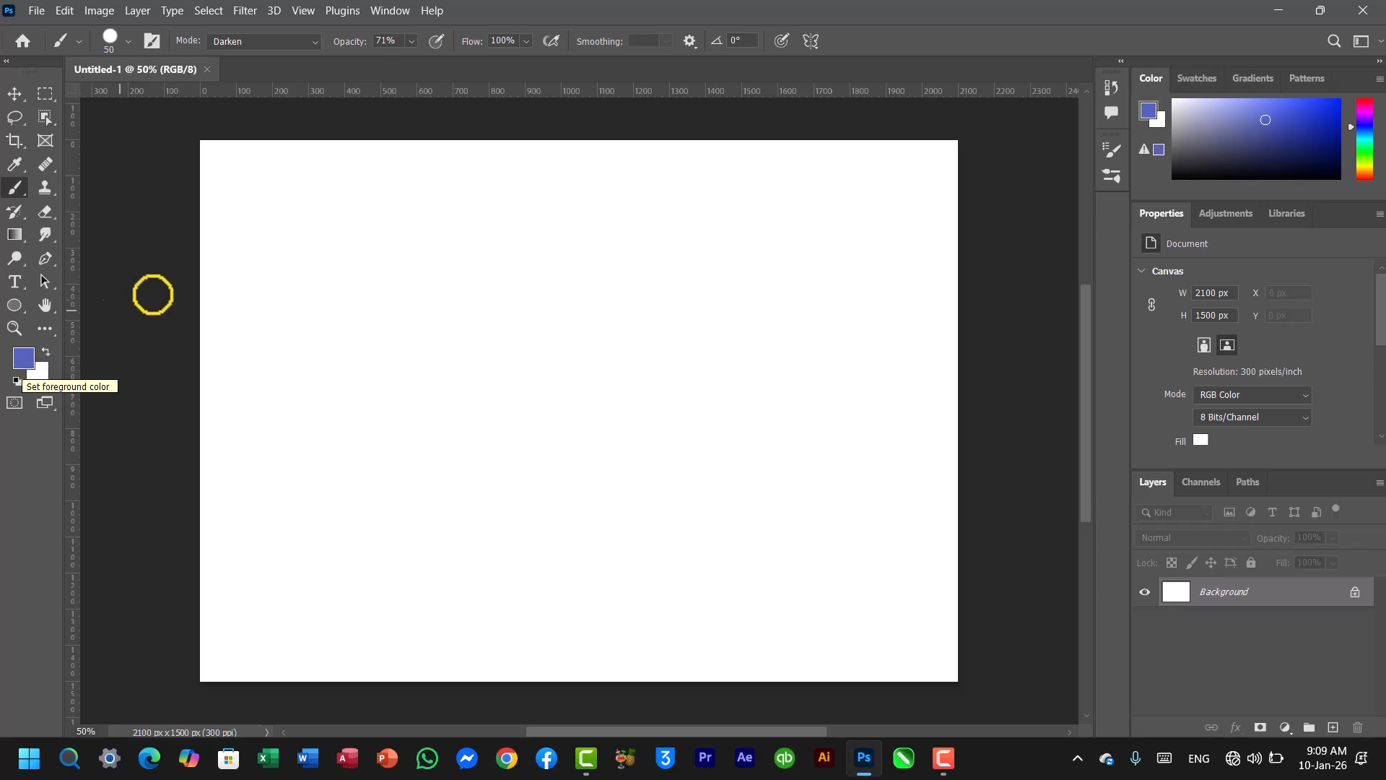
pyautogui.moveTo(275, 232)
pyautogui.mouseDown()
pyautogui.moveTo(312, 230)
pyautogui.moveTo(307, 245)
pyautogui.moveTo(280, 247)
pyautogui.moveTo(322, 237)
pyautogui.moveTo(305, 216)
pyautogui.moveTo(309, 244)
pyautogui.moveTo(286, 248)
pyautogui.moveTo(283, 231)
pyautogui.moveTo(319, 249)
pyautogui.mouseUp()
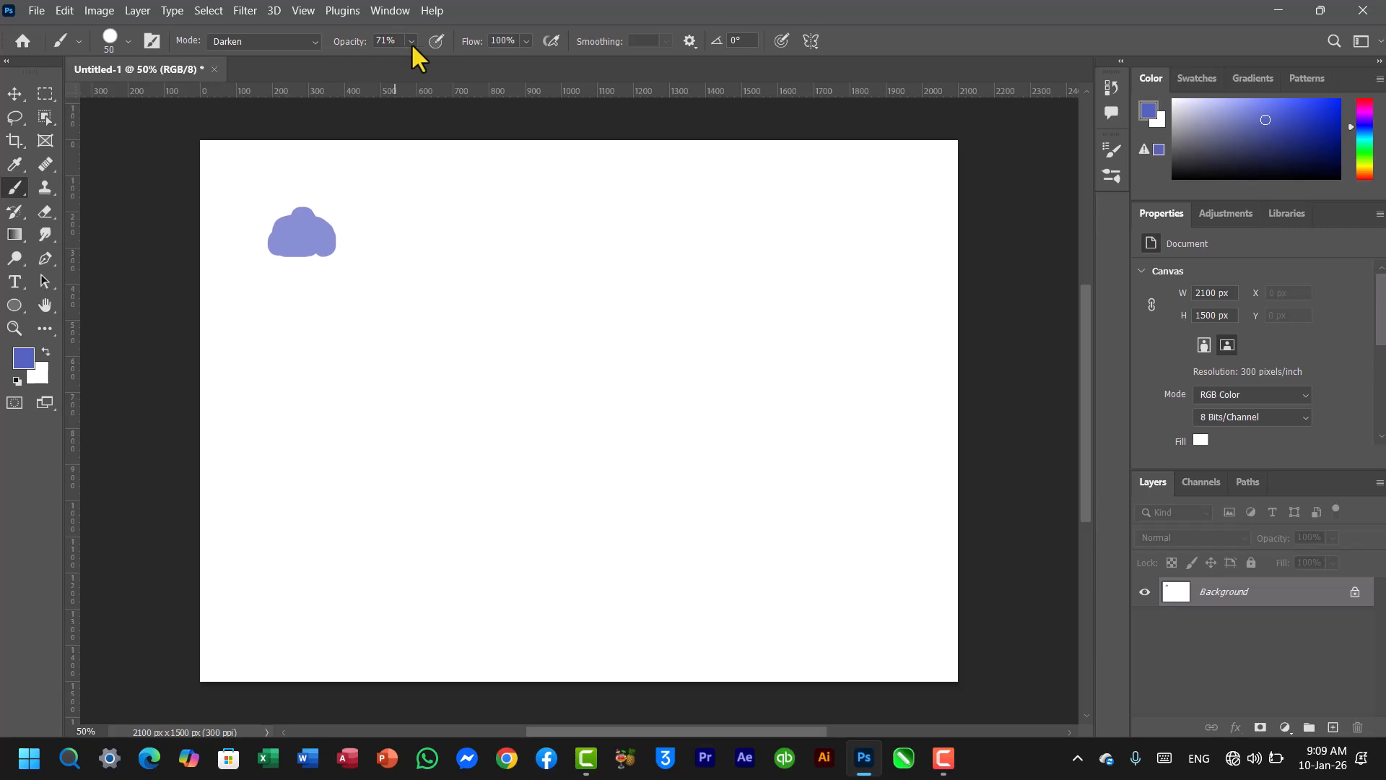
pyautogui.click(1328, 122)
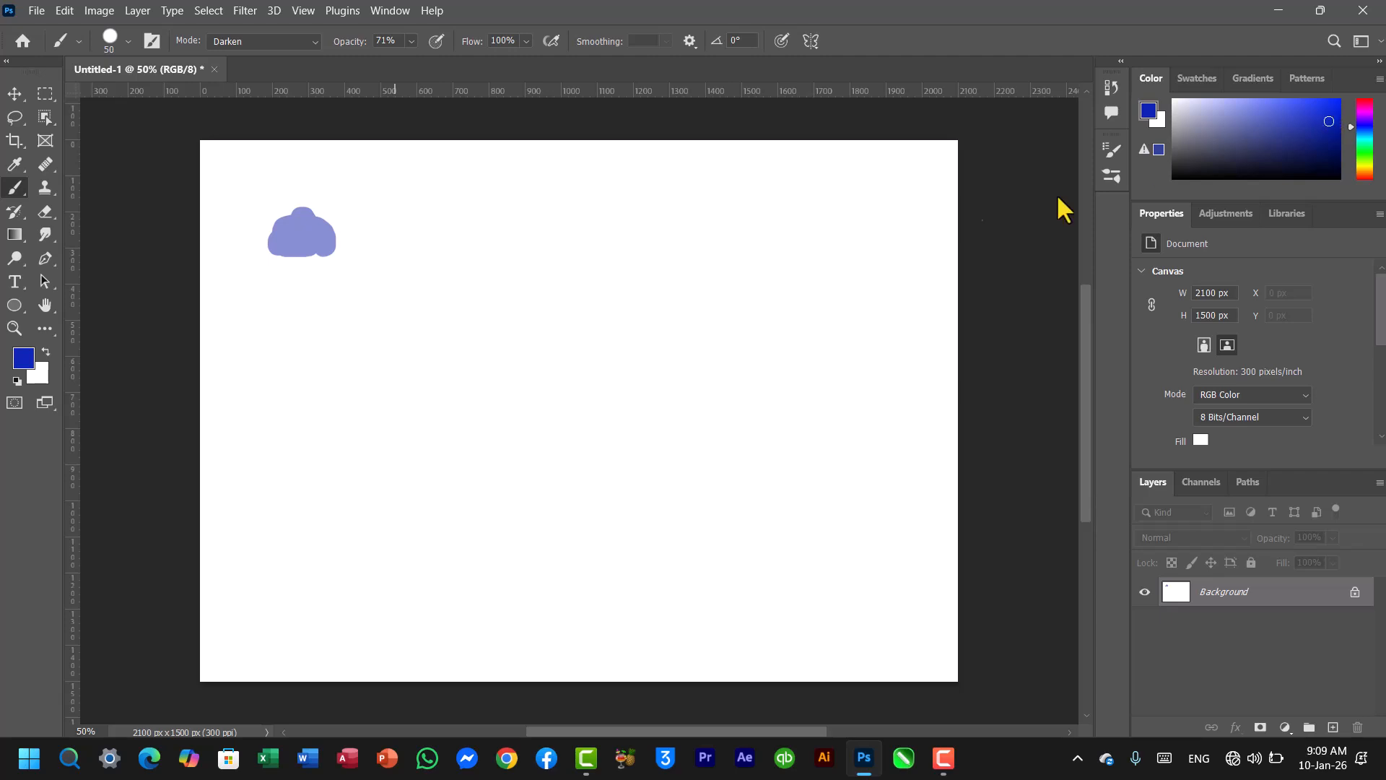
pyautogui.moveTo(382, 228); pyautogui.dragTo(510, 206)
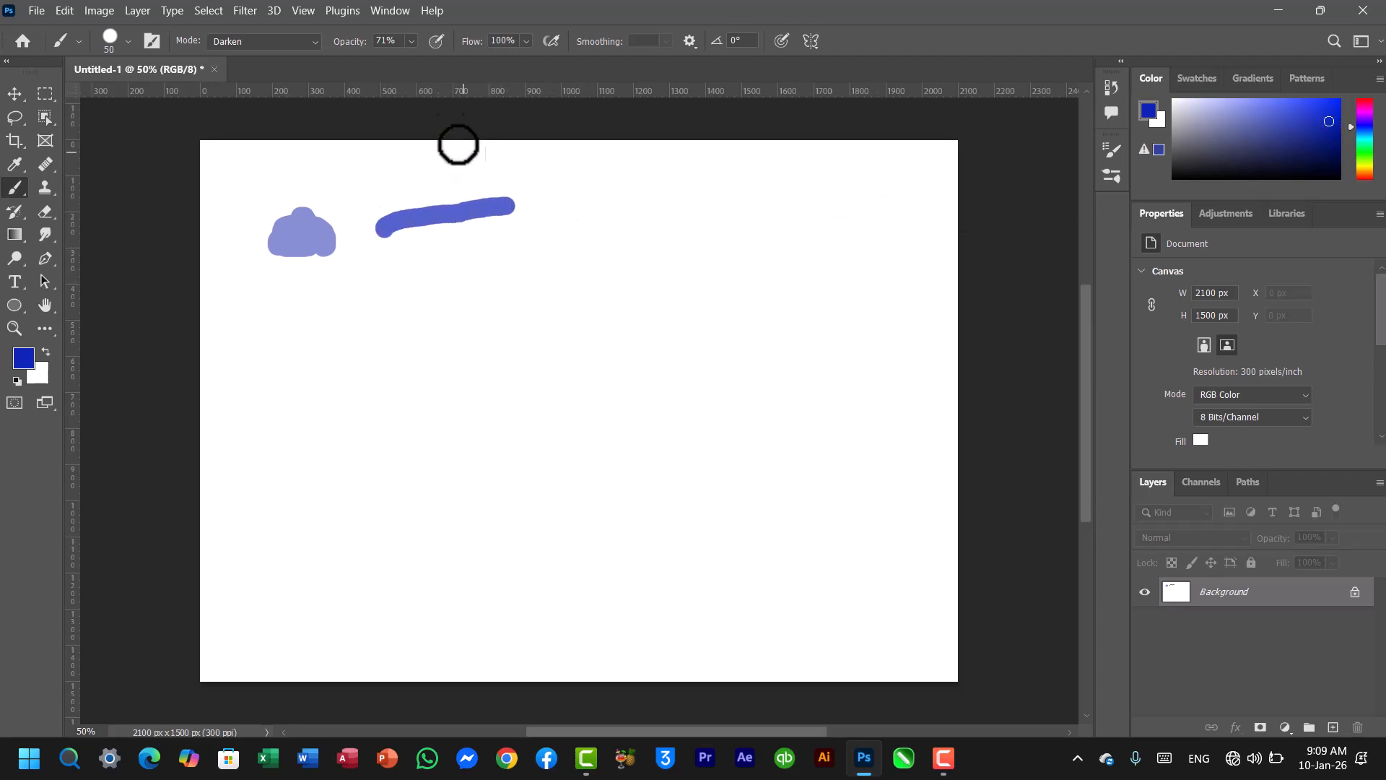
# - Set the brush opacity to 100% and paint a second stroke below the first one
pyautogui.click(411, 42)
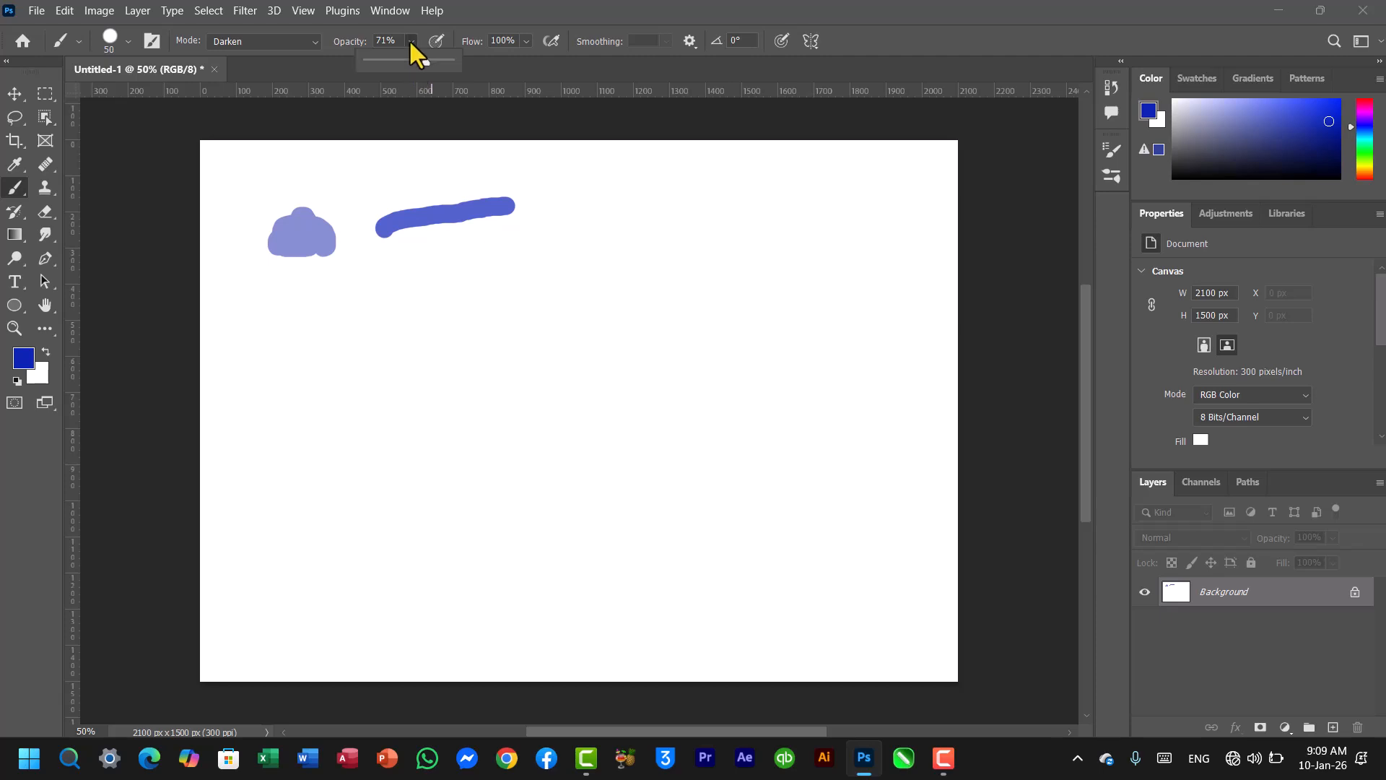
pyautogui.moveTo(424, 60)
pyautogui.mouseDown()
pyautogui.moveTo(375, 62)
pyautogui.moveTo(506, 68)
pyautogui.mouseUp()
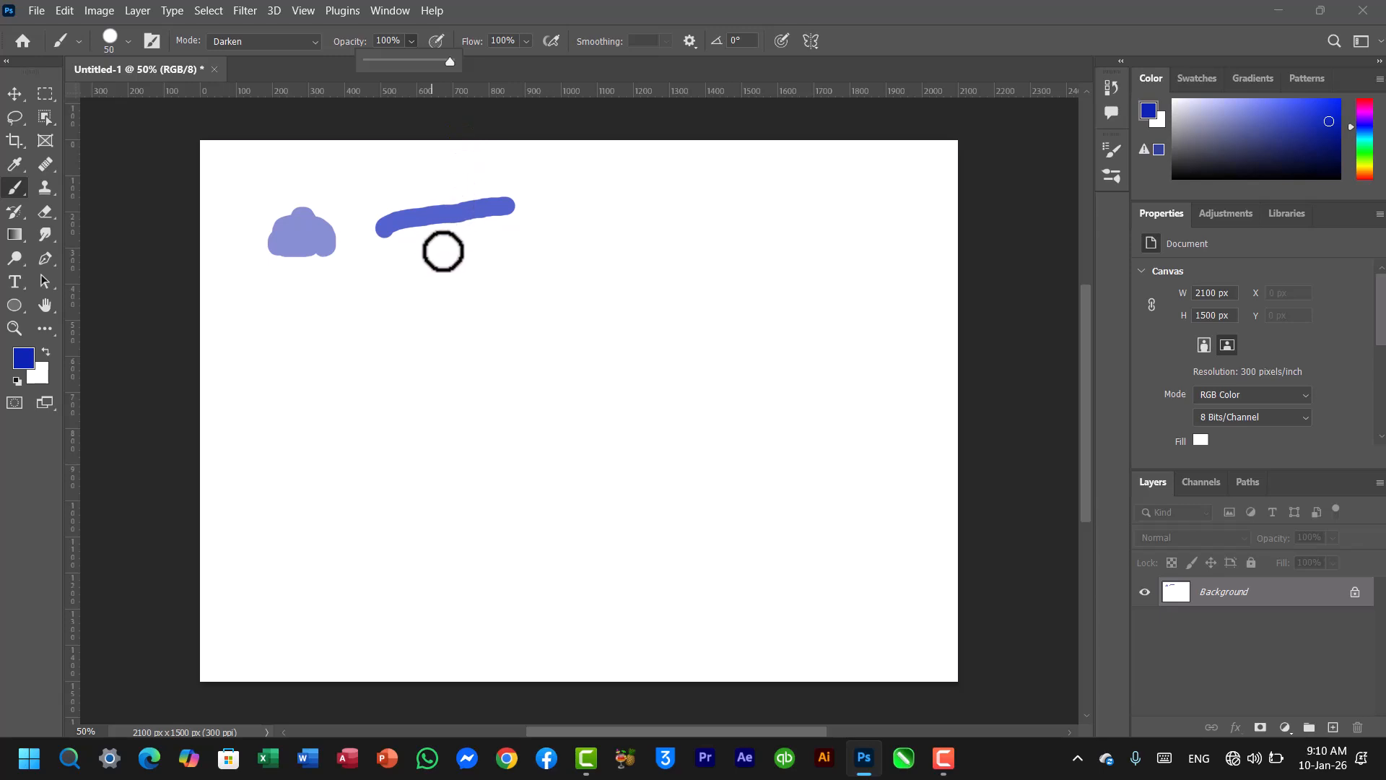
pyautogui.moveTo(393, 253); pyautogui.dragTo(513, 236)
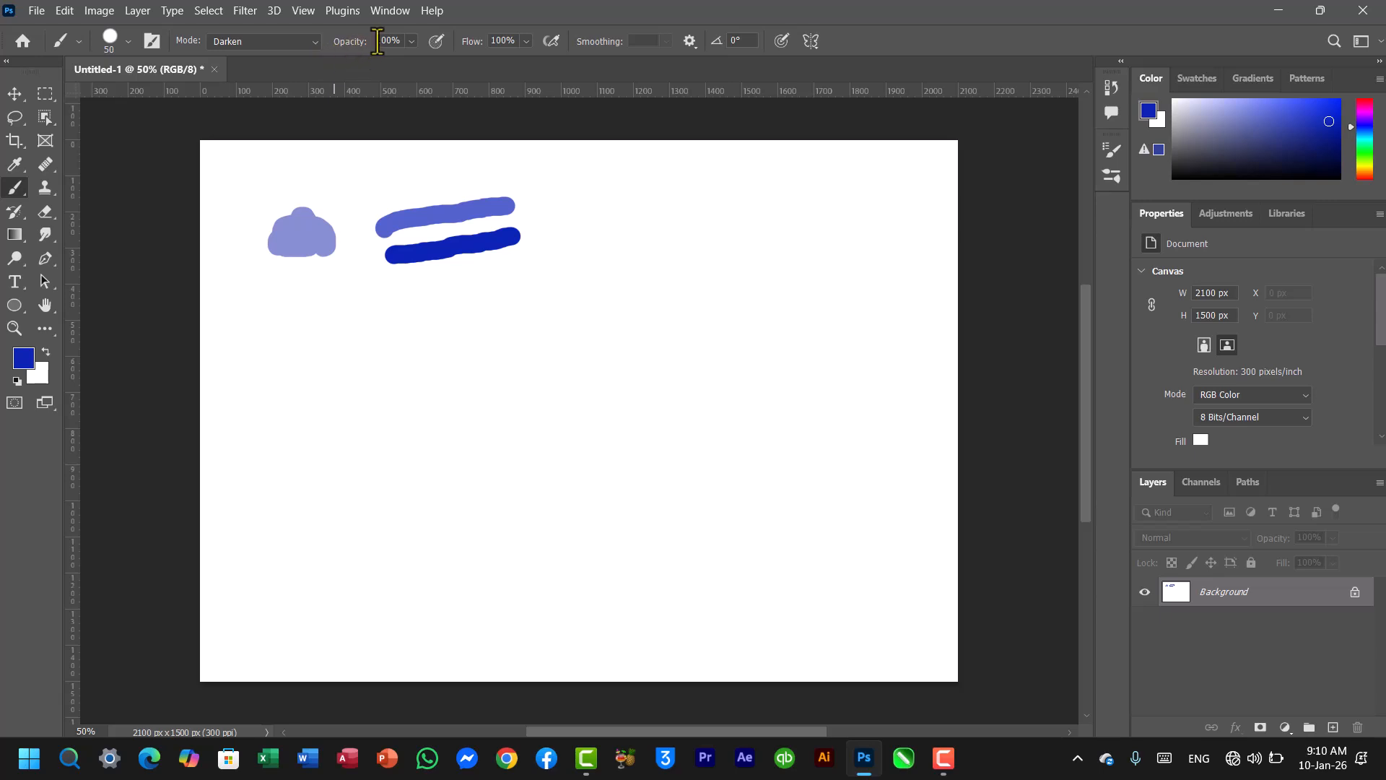
# - Set the brush opacity to 51% and paint a stroke below the other two and another one to their right
pyautogui.click(412, 41)
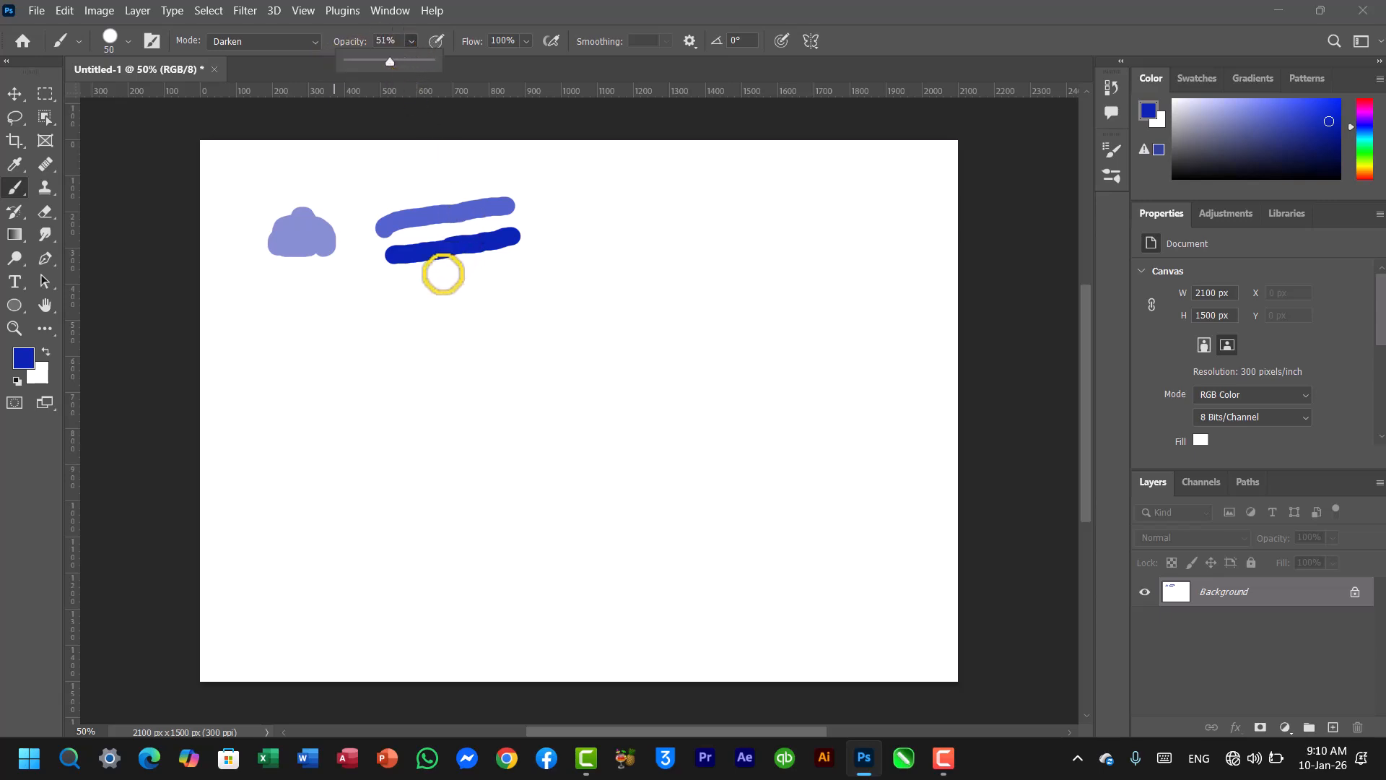
pyautogui.click(415, 289)
pyautogui.moveTo(416, 289); pyautogui.dragTo(513, 275)
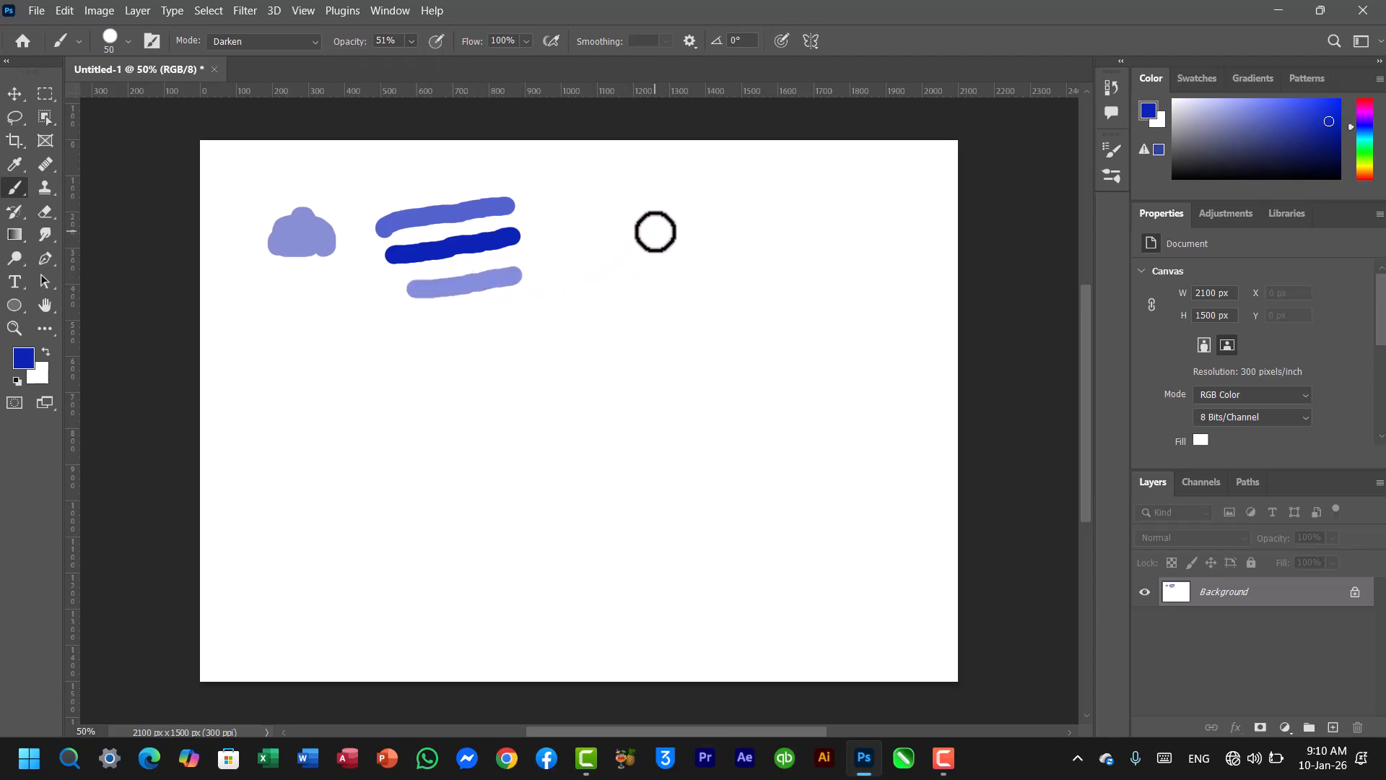
pyautogui.moveTo(675, 186)
pyautogui.mouseDown()
pyautogui.moveTo(599, 197)
pyautogui.moveTo(686, 183)
pyautogui.moveTo(581, 195)
pyautogui.moveTo(677, 191)
pyautogui.moveTo(599, 205)
pyautogui.mouseUp()
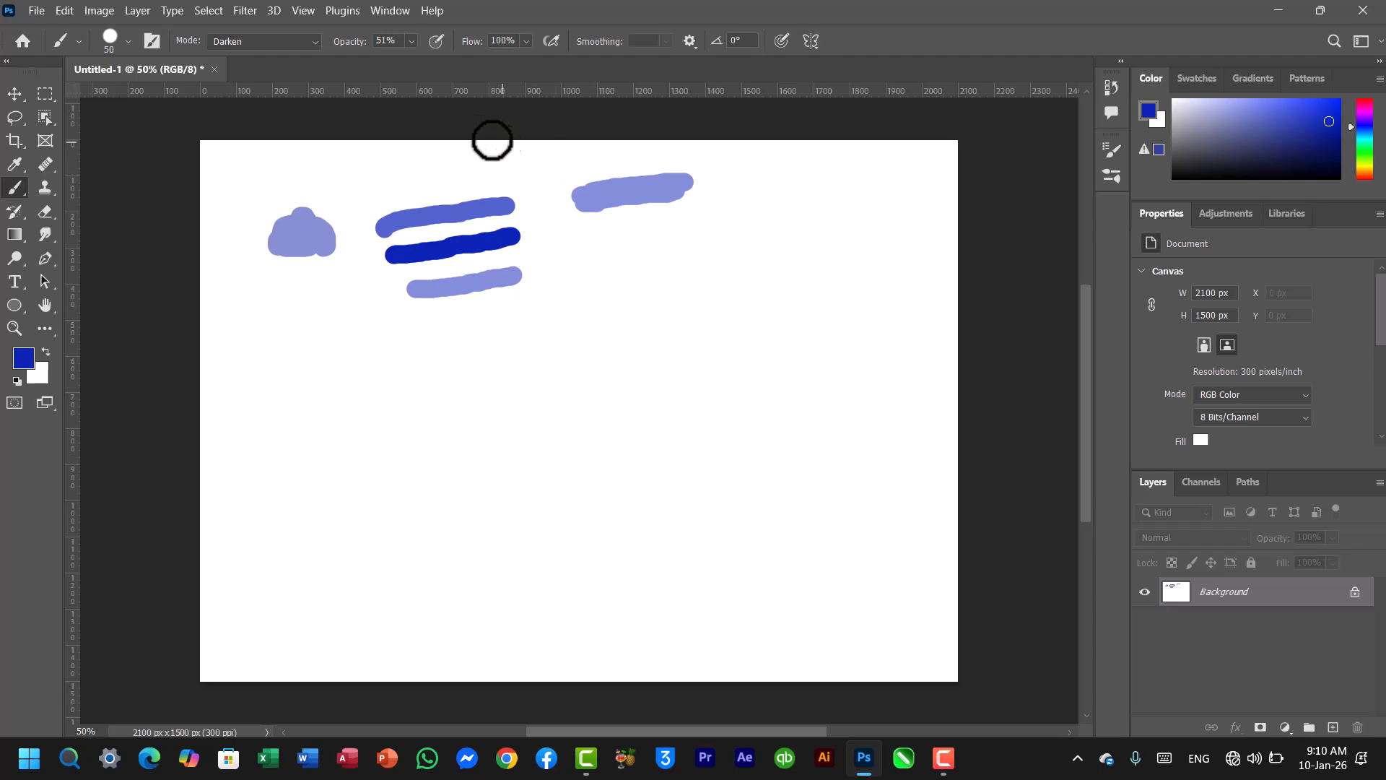
# - Set the brush opacity to 100% and the flow to 61%, and paint a thick stroke below the upper-right one
pyautogui.click(411, 42)
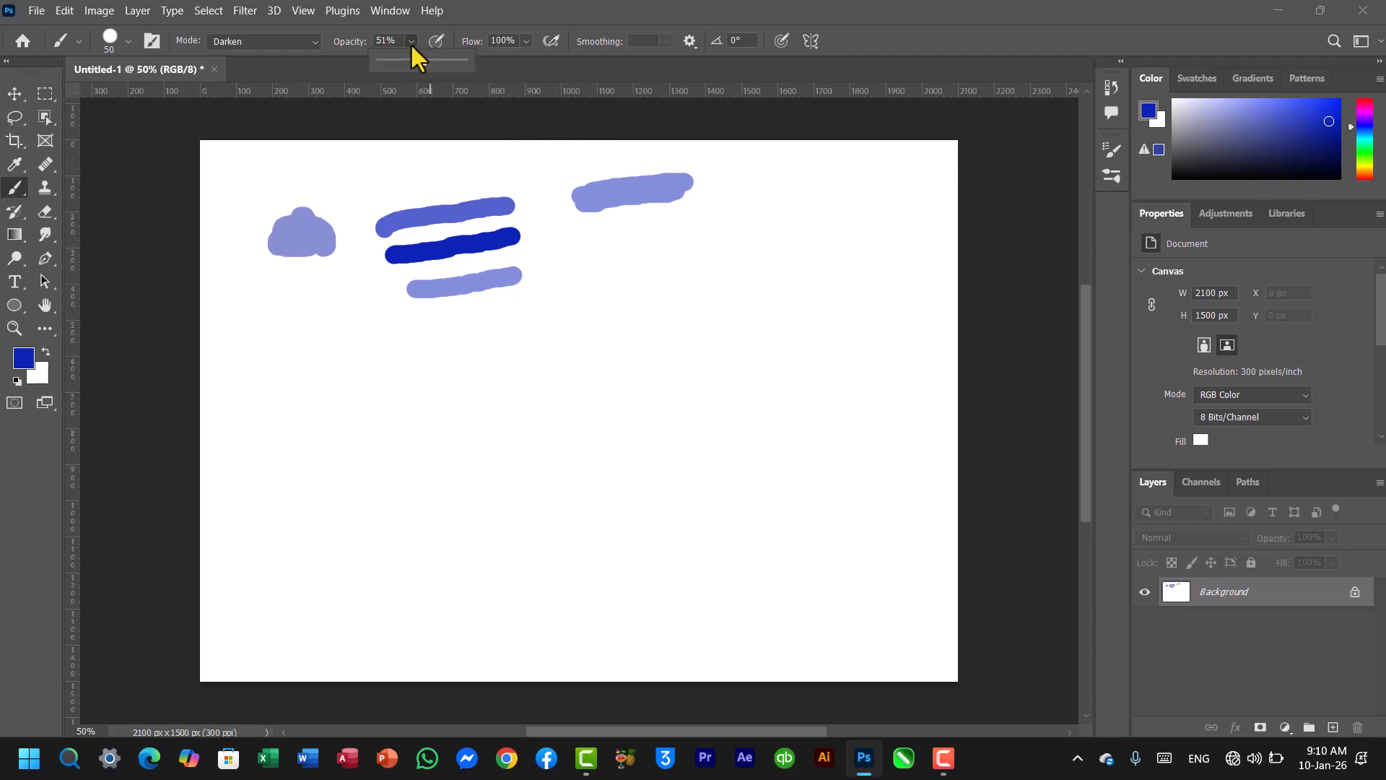
pyautogui.moveTo(421, 62); pyautogui.dragTo(473, 63)
pyautogui.click(527, 41)
pyautogui.moveTo(518, 59); pyautogui.dragTo(512, 62)
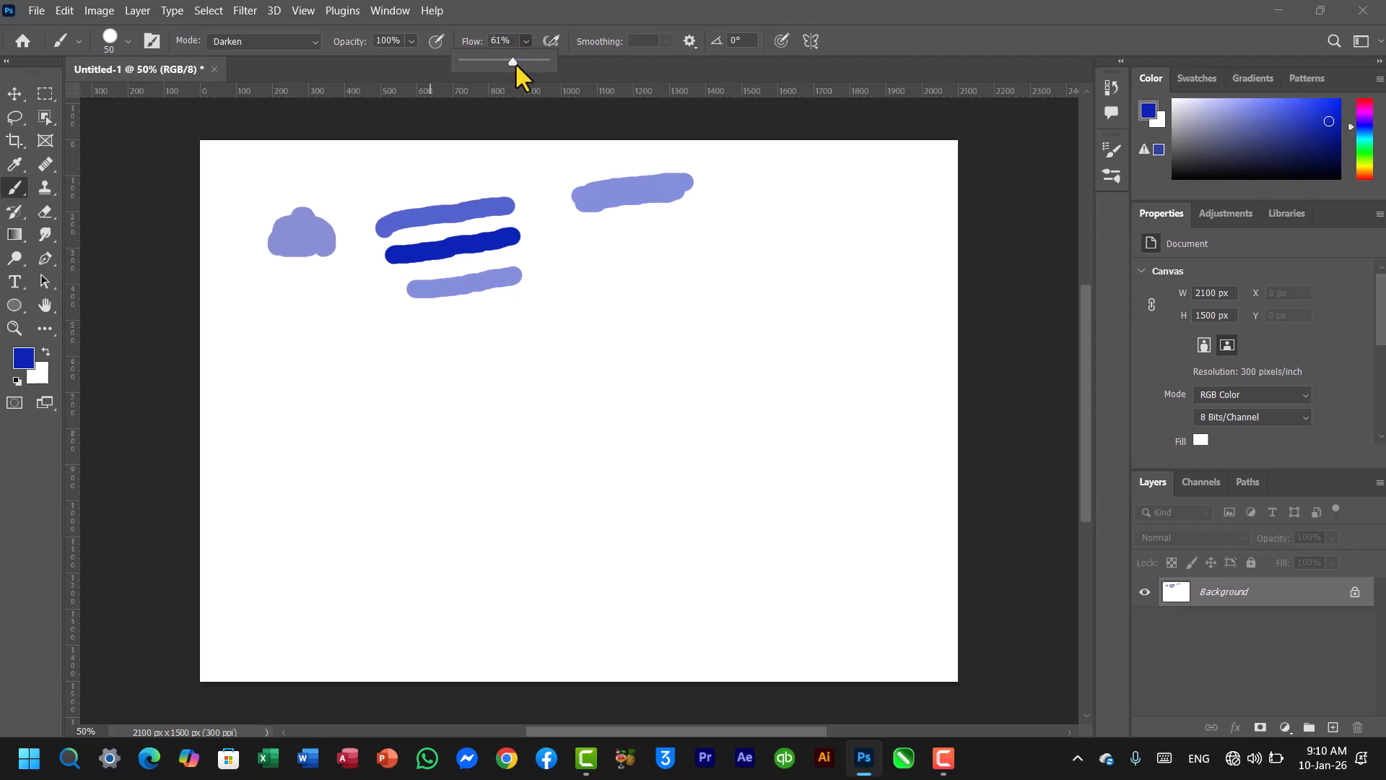
pyautogui.moveTo(711, 239)
pyautogui.mouseDown()
pyautogui.moveTo(629, 250)
pyautogui.moveTo(732, 240)
pyautogui.moveTo(621, 249)
pyautogui.moveTo(708, 249)
pyautogui.mouseUp()
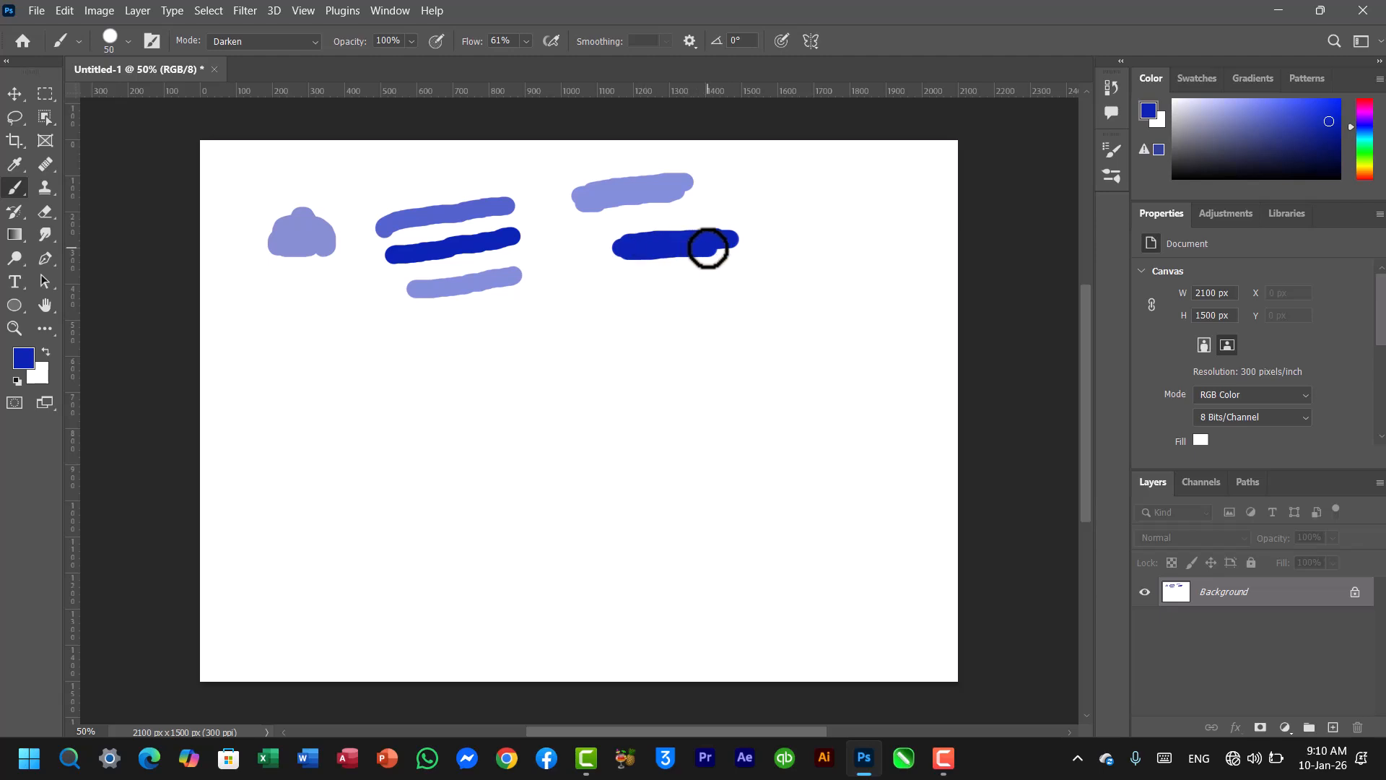
# - Undo all brush strokes until the canvas is blank
pyautogui.hotkey('ctrl', 'z')
pyautogui.hotkey('ctrl', 'z')
pyautogui.hotkey('ctrl', 'z')
pyautogui.hotkey('ctrl', 'z')
pyautogui.hotkey('ctrl', 'z')
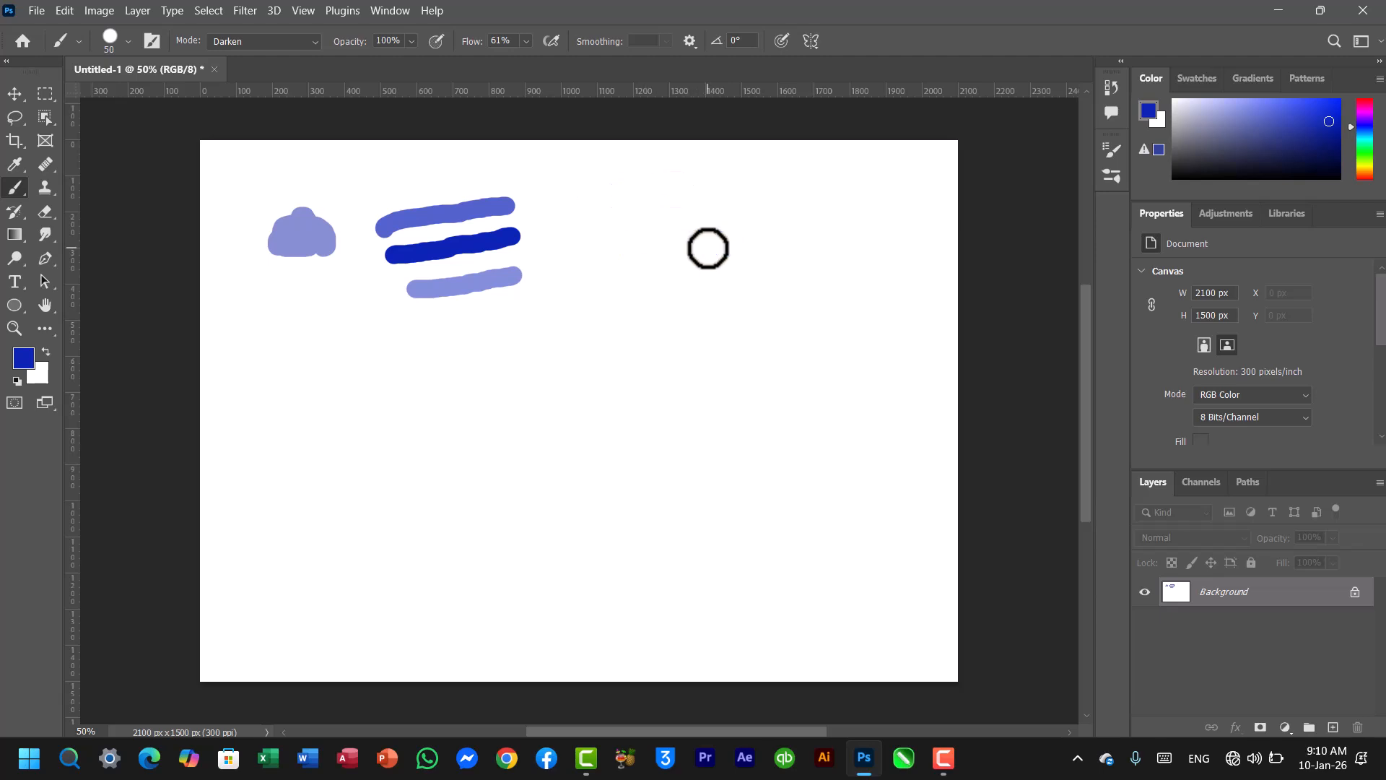
pyautogui.hotkey('ctrl', 'z')
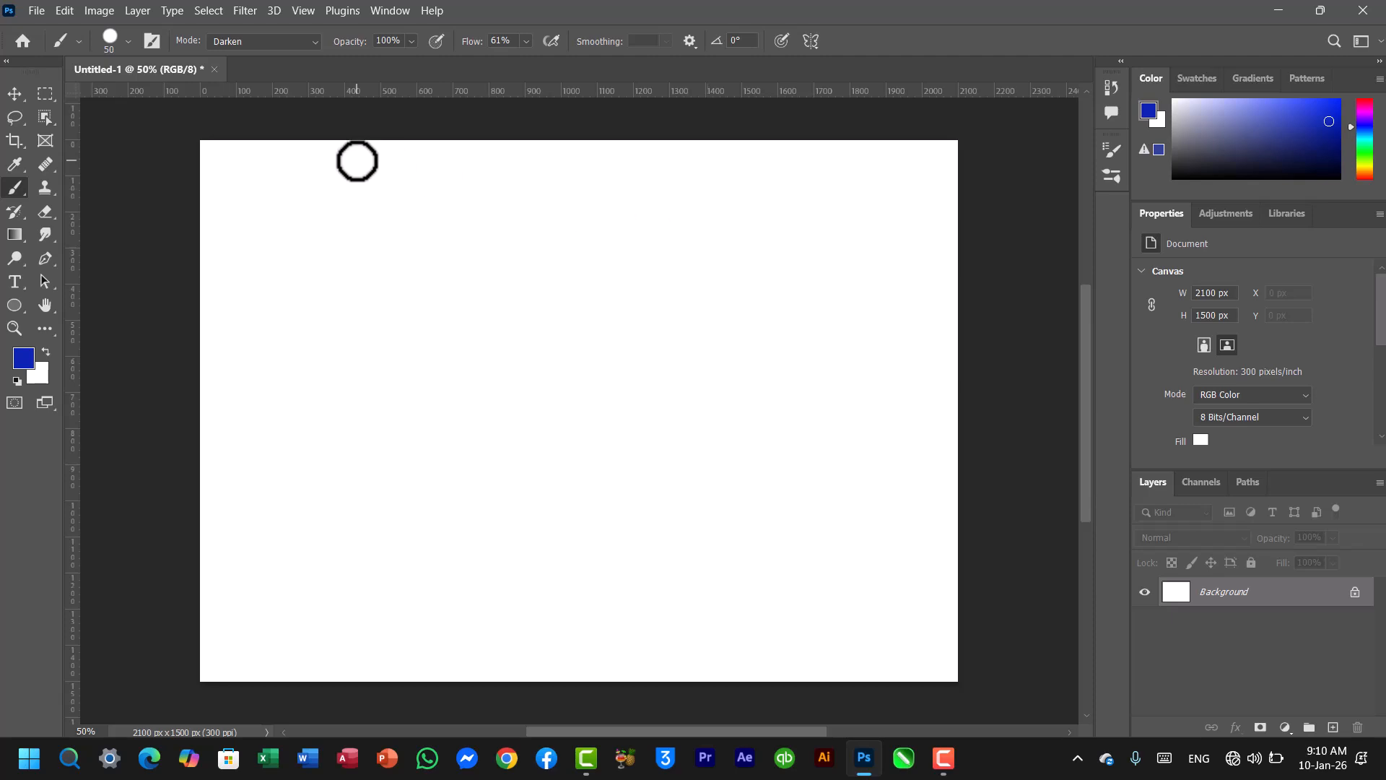
# - Open the brush presets and collapse the General Brushes group
pyautogui.click(128, 42)
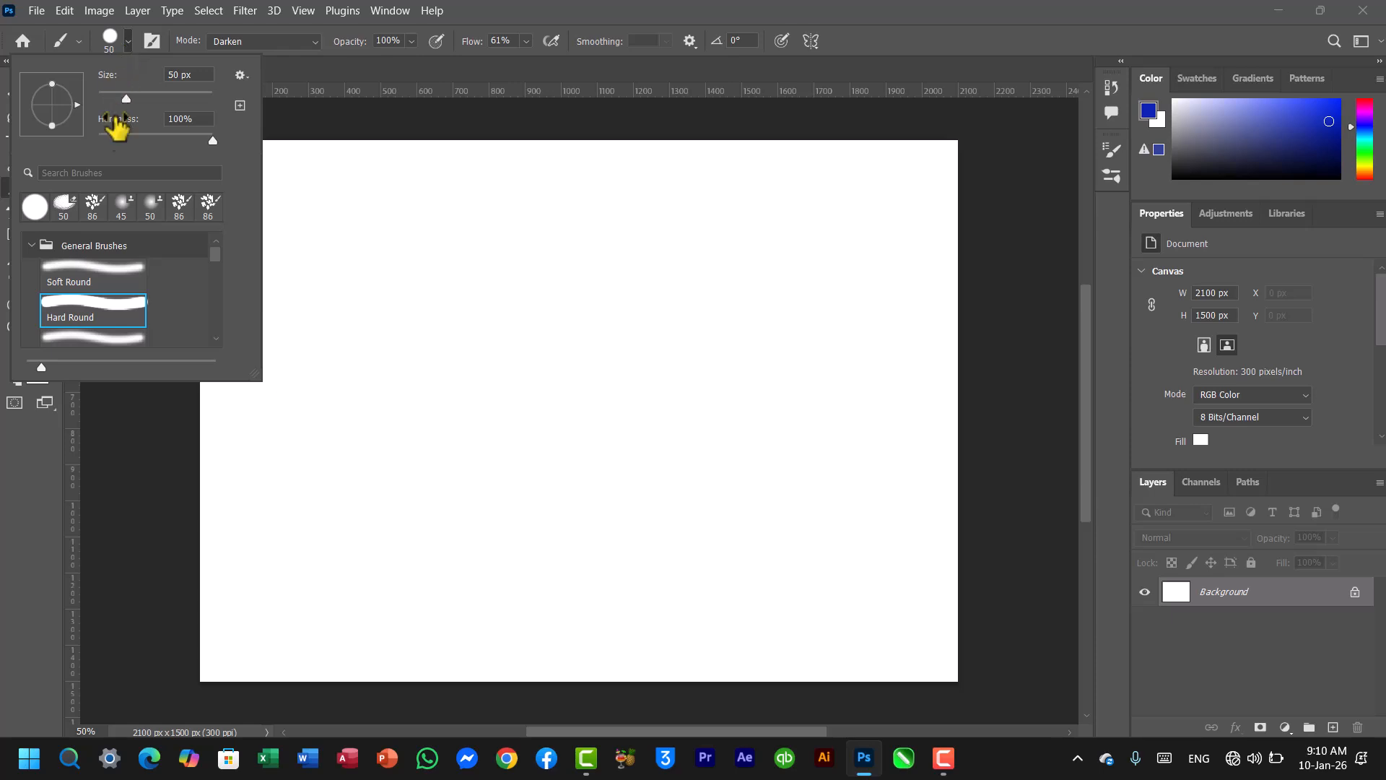
pyautogui.moveTo(218, 251)
pyautogui.mouseDown()
pyautogui.moveTo(218, 341)
pyautogui.moveTo(216, 235)
pyautogui.mouseUp()
pyautogui.click(31, 245)
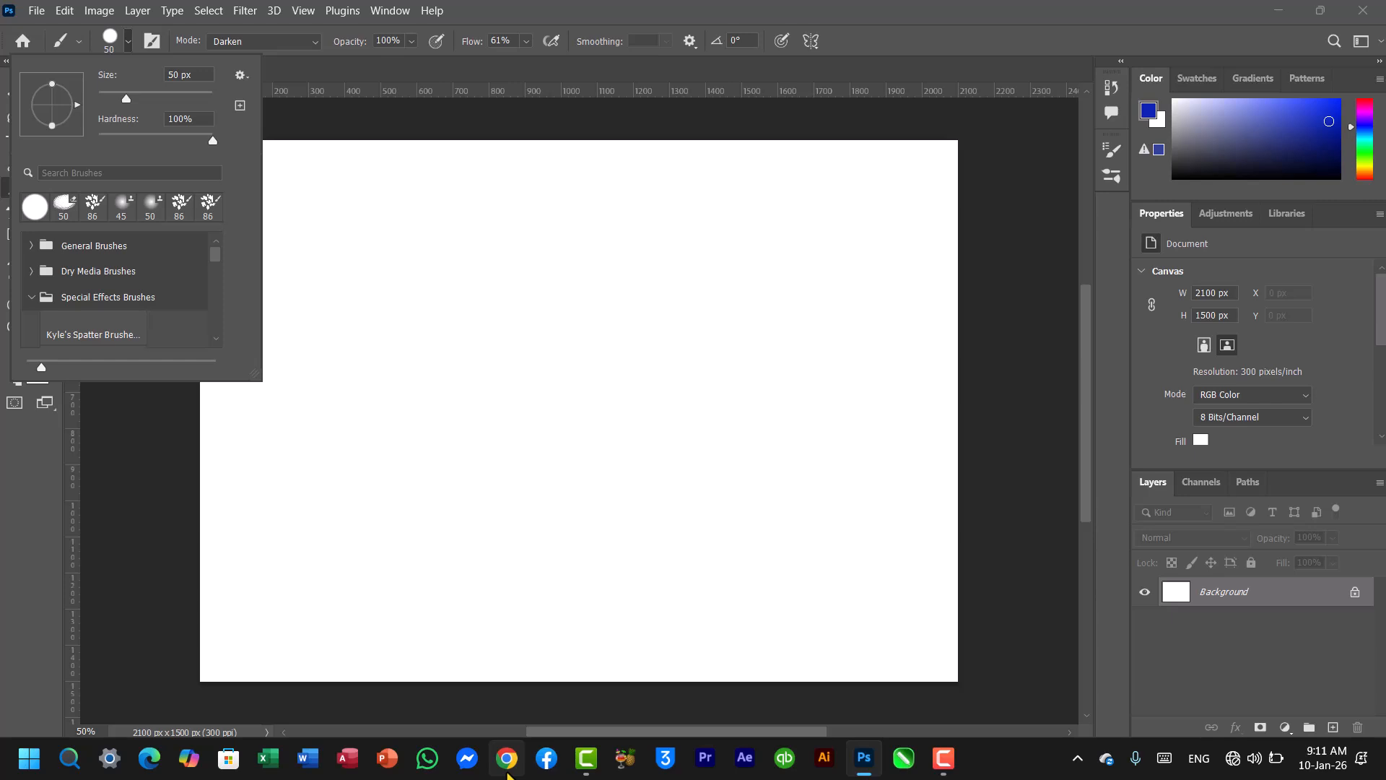
pyautogui.click(508, 770)
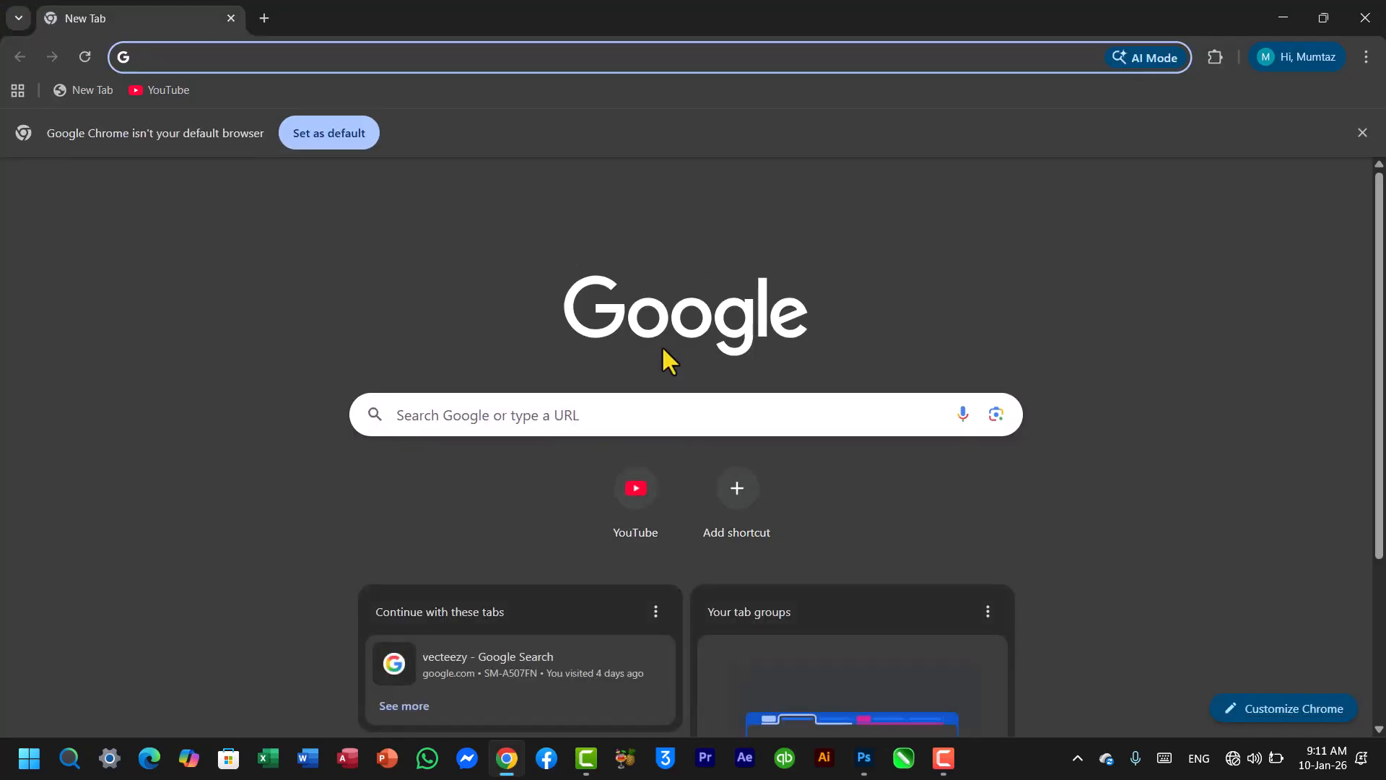
pyautogui.click(540, 414)
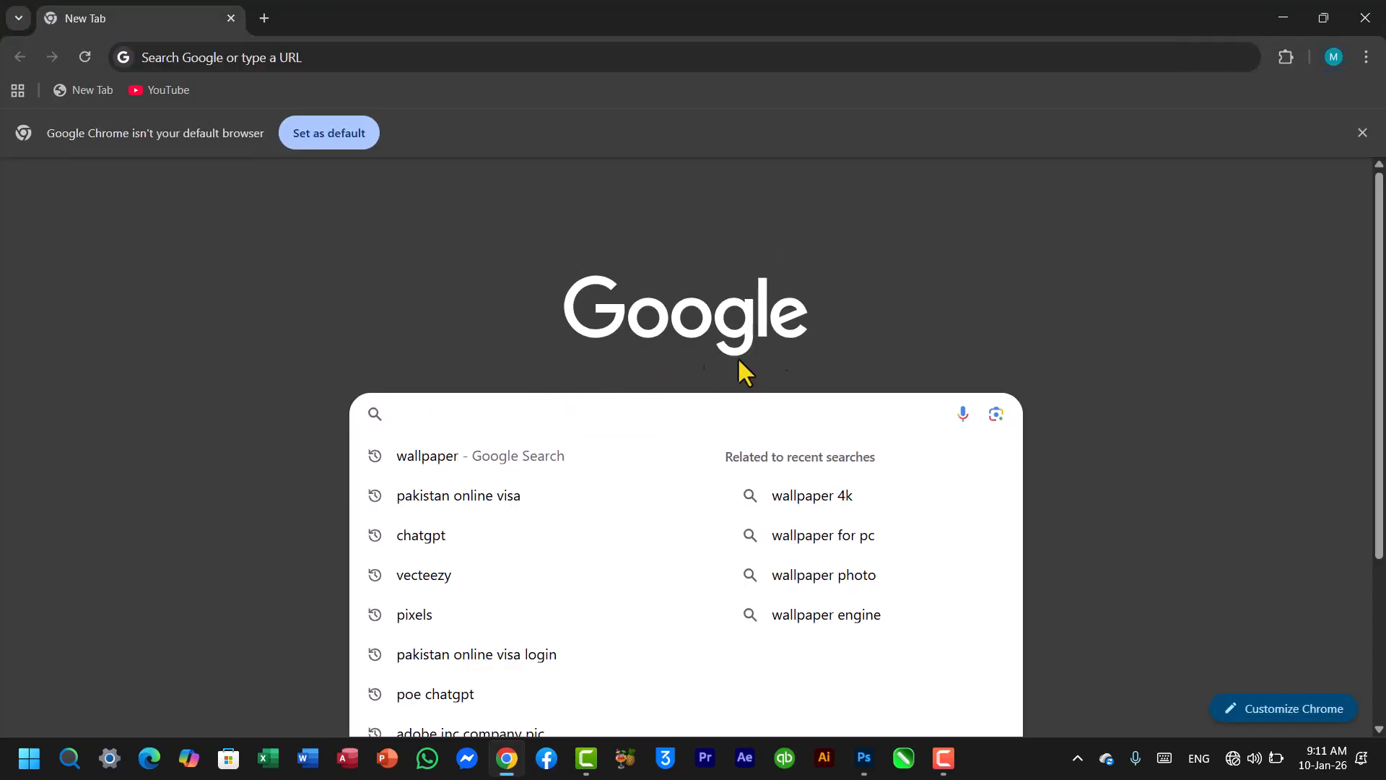
pyautogui.click(959, 298)
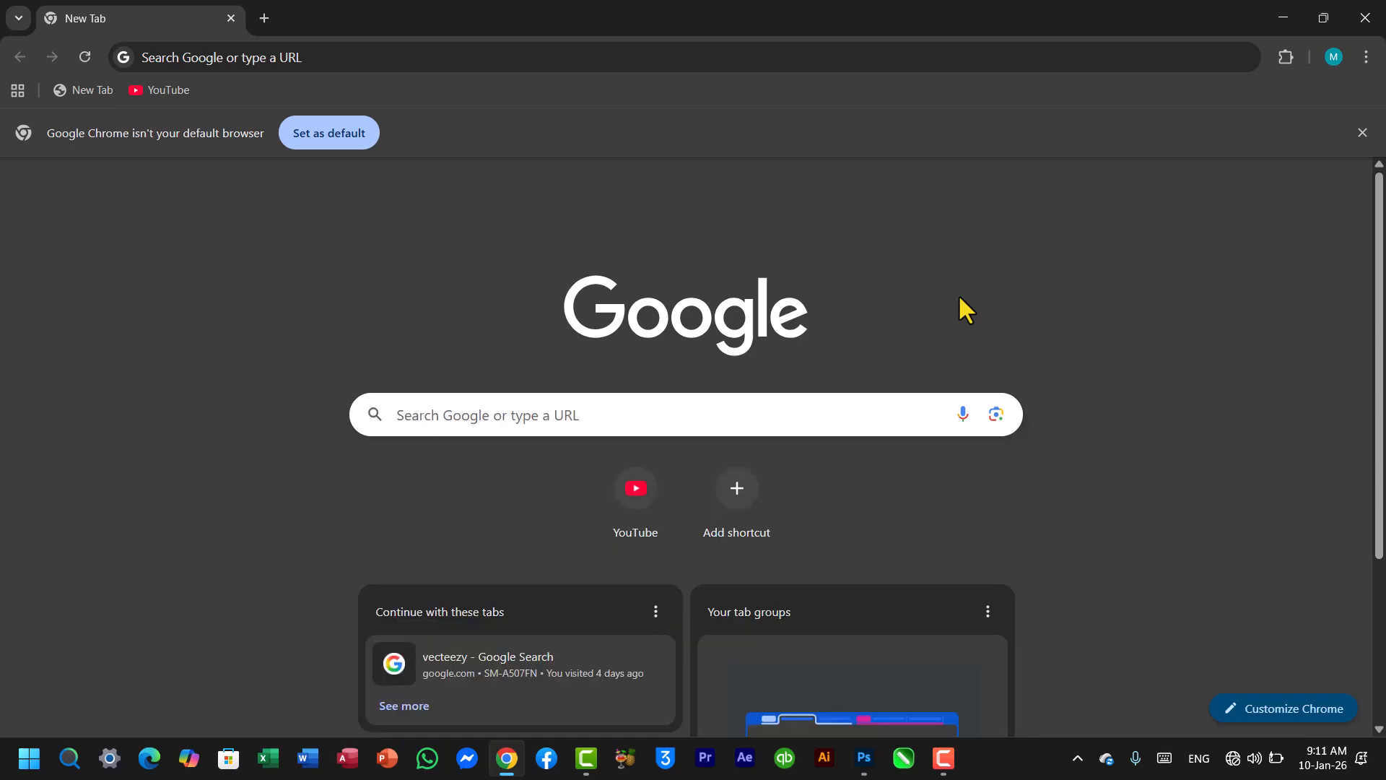
pyautogui.doubleClick(716, 28)
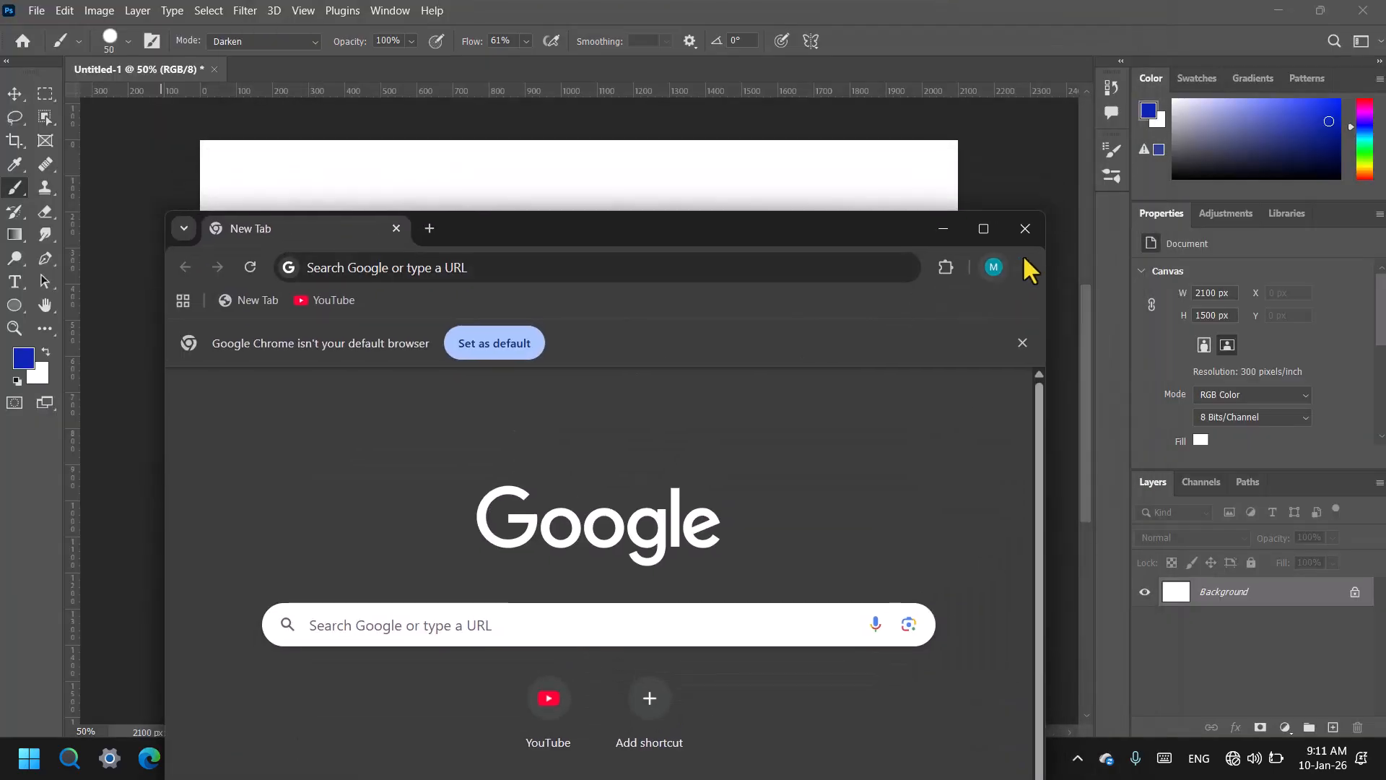
pyautogui.click(1029, 228)
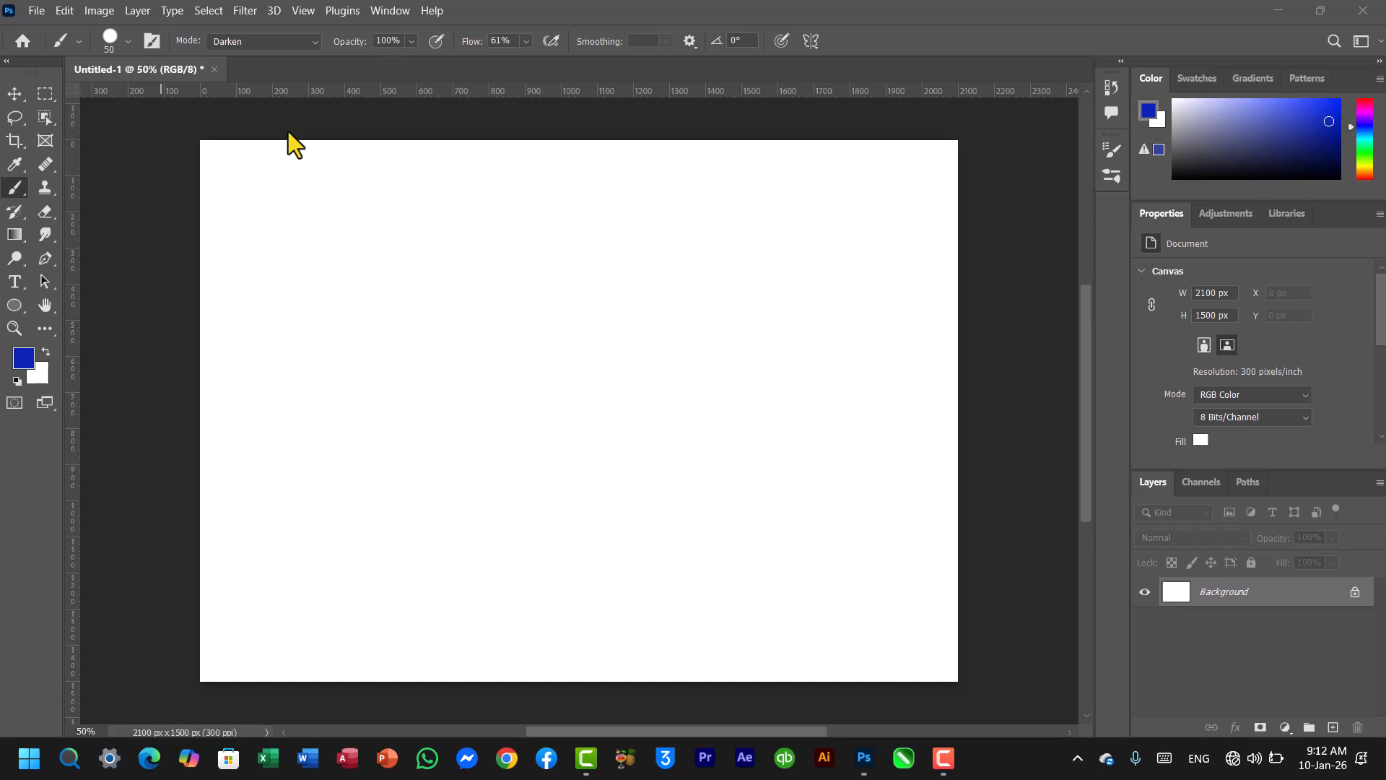
# - Open the file dialog for importing brushes and cancel it without loading a file
pyautogui.click(127, 46)
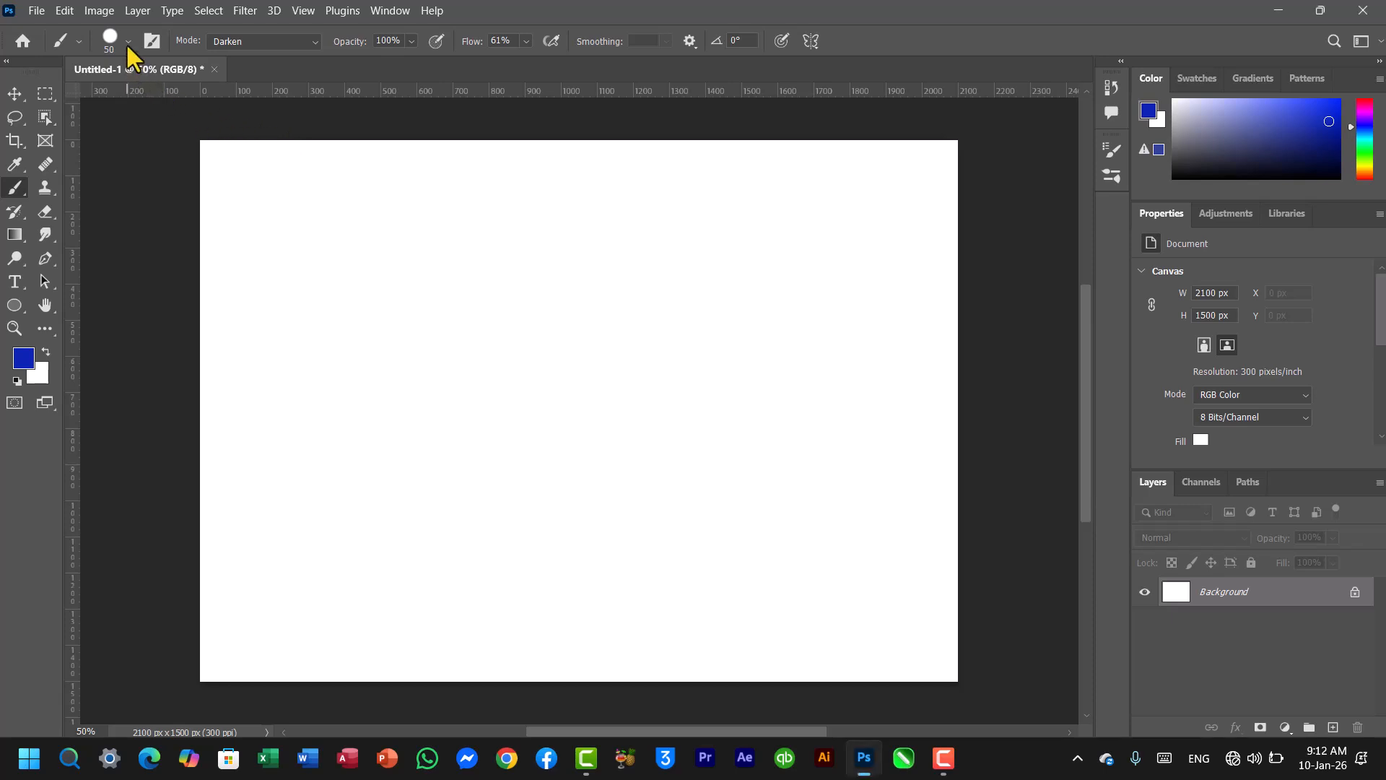
pyautogui.click(128, 46)
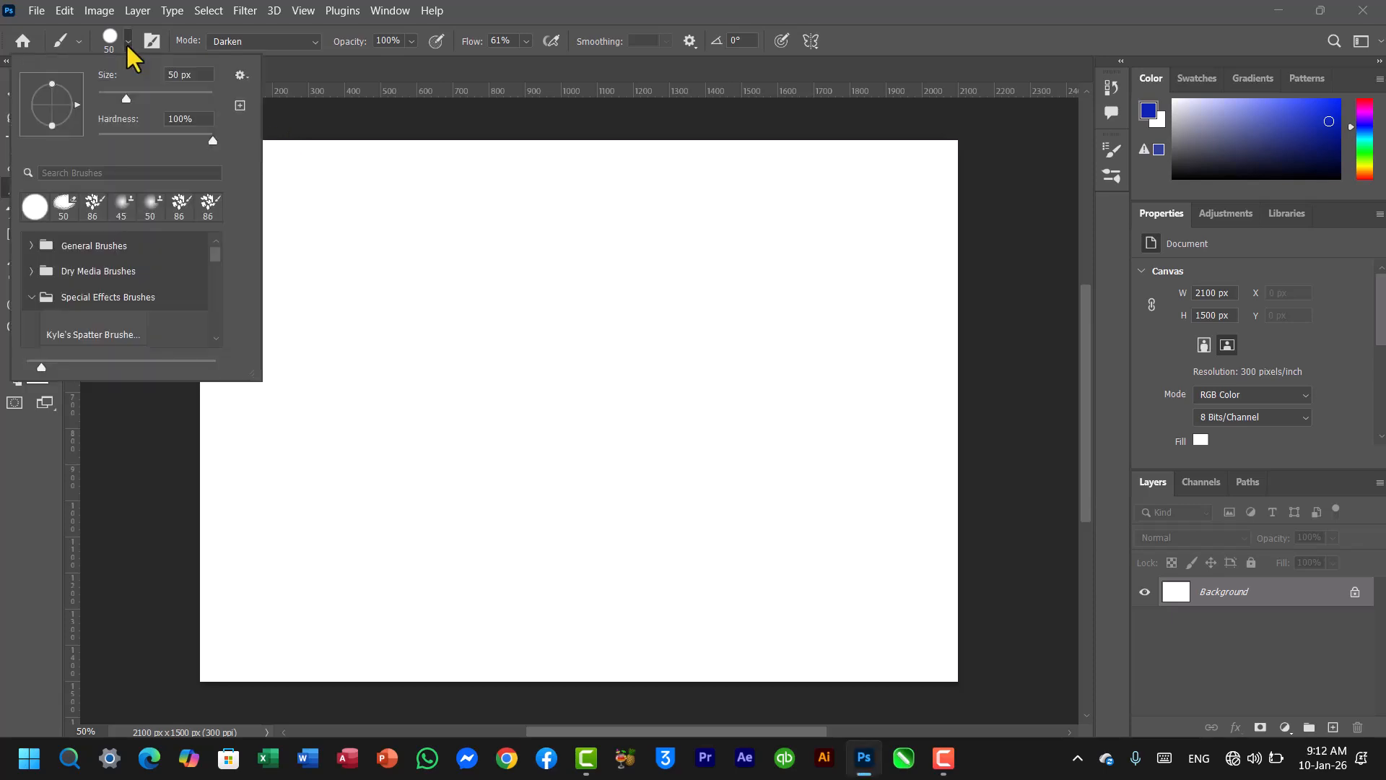
pyautogui.click(244, 79)
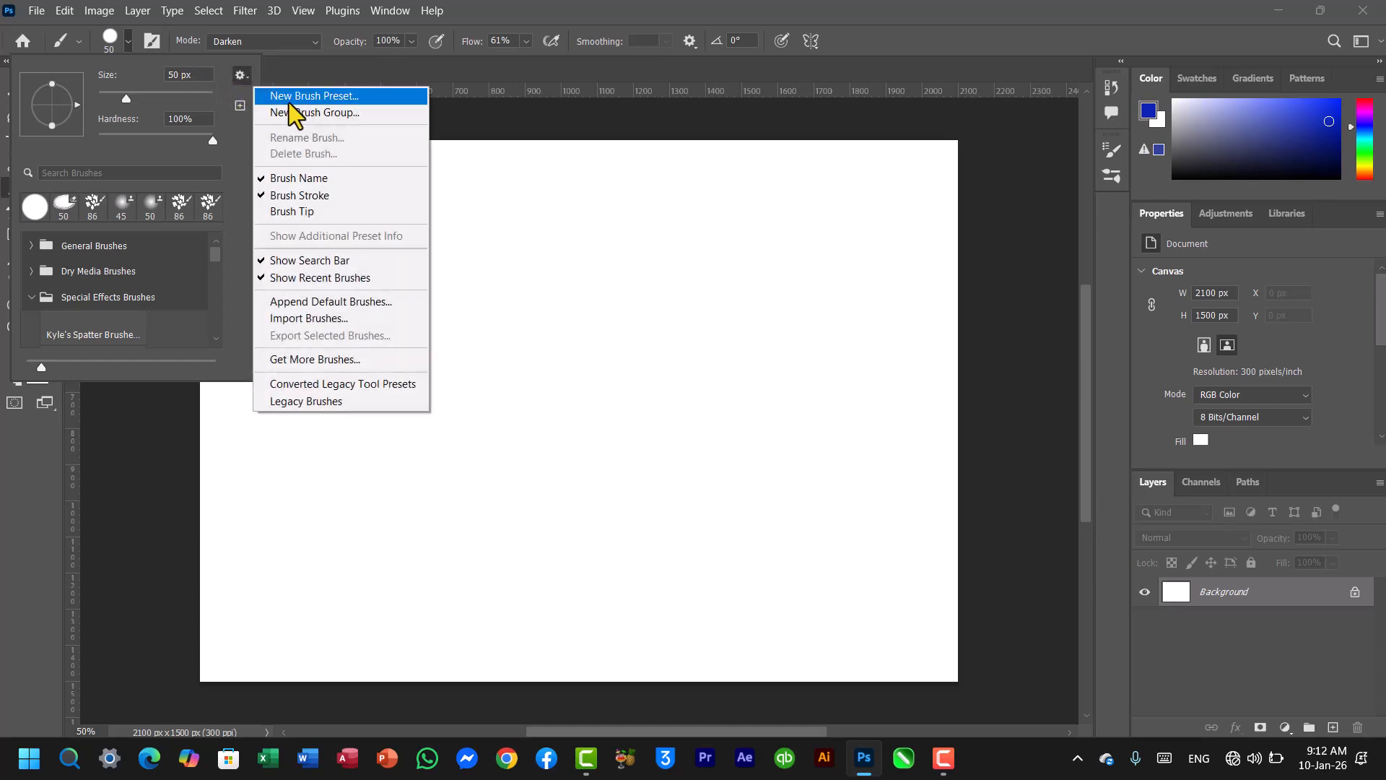
pyautogui.click(305, 319)
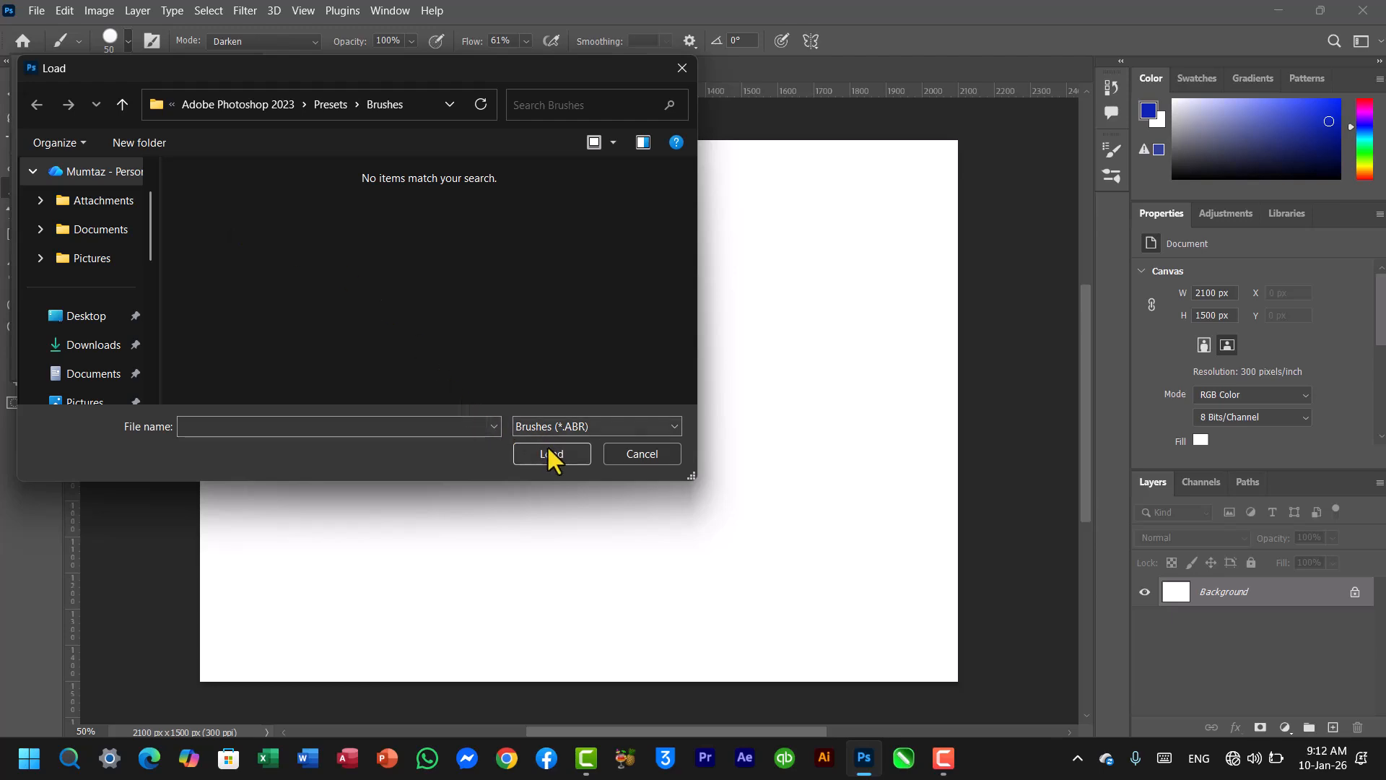
pyautogui.click(626, 453)
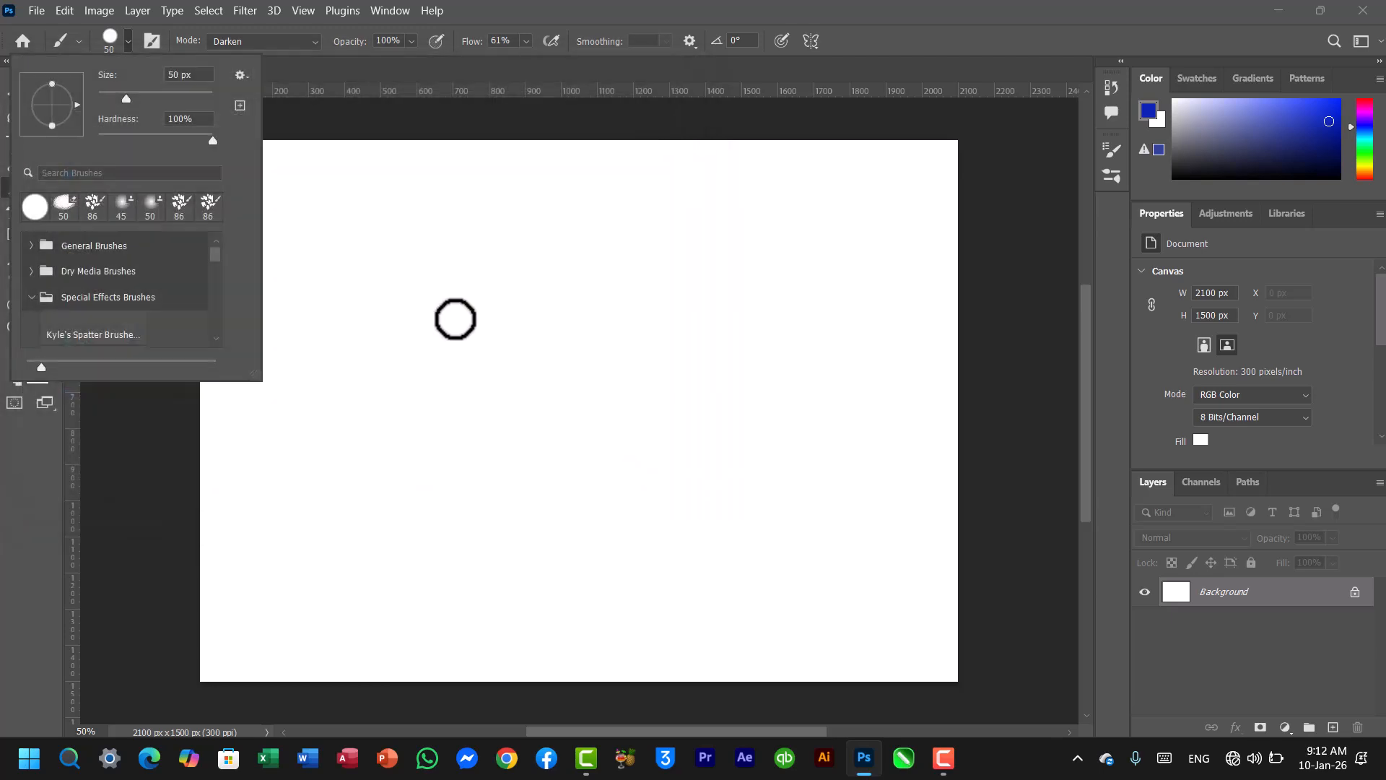
# - Look through the brush presets down to the custom brushes after Legacy Brushes 2, and close the presets
pyautogui.moveTo(219, 253); pyautogui.dragTo(218, 341)
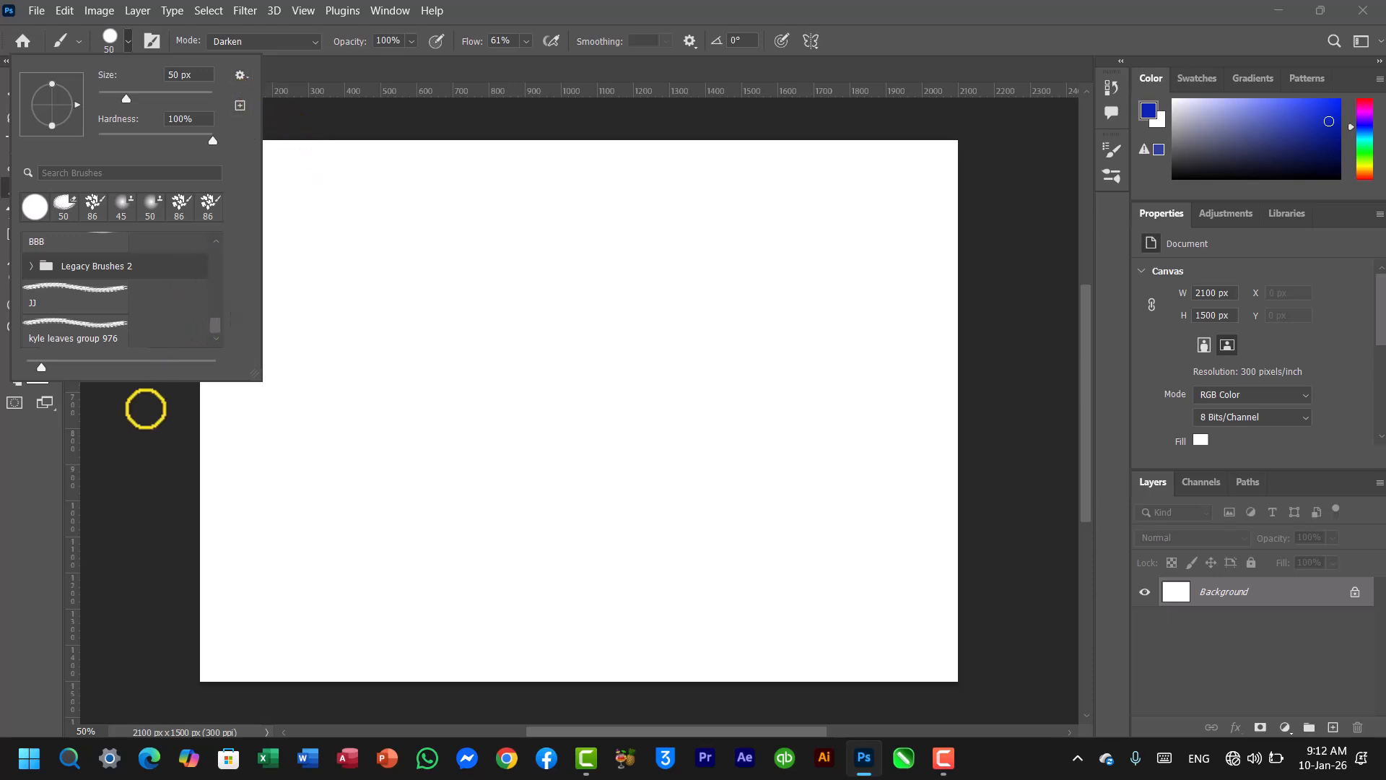
pyautogui.click(146, 411)
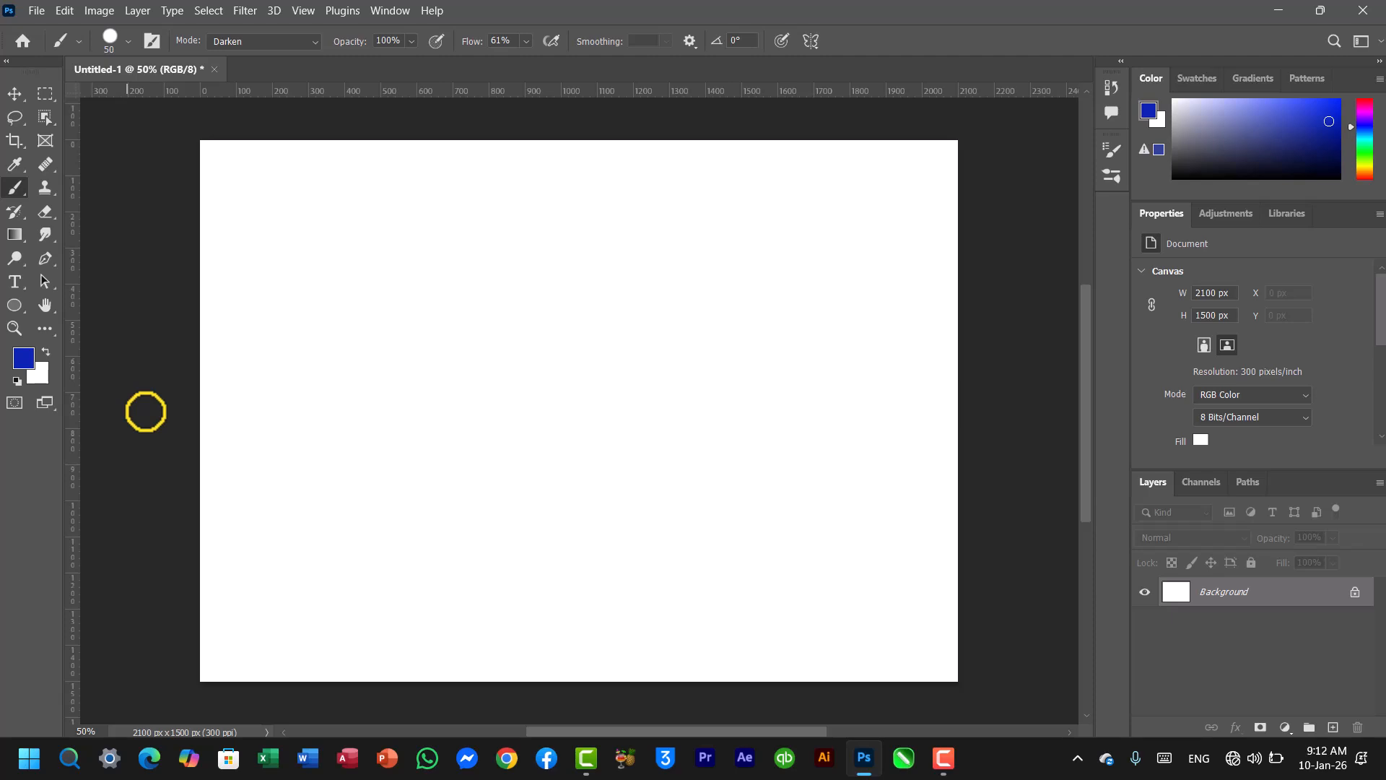
# - Paint three short horizontal blue strokes, one below the other, in the upper-left part of the canvas
pyautogui.moveTo(378, 235); pyautogui.dragTo(486, 236)
pyautogui.moveTo(371, 279); pyautogui.dragTo(492, 280)
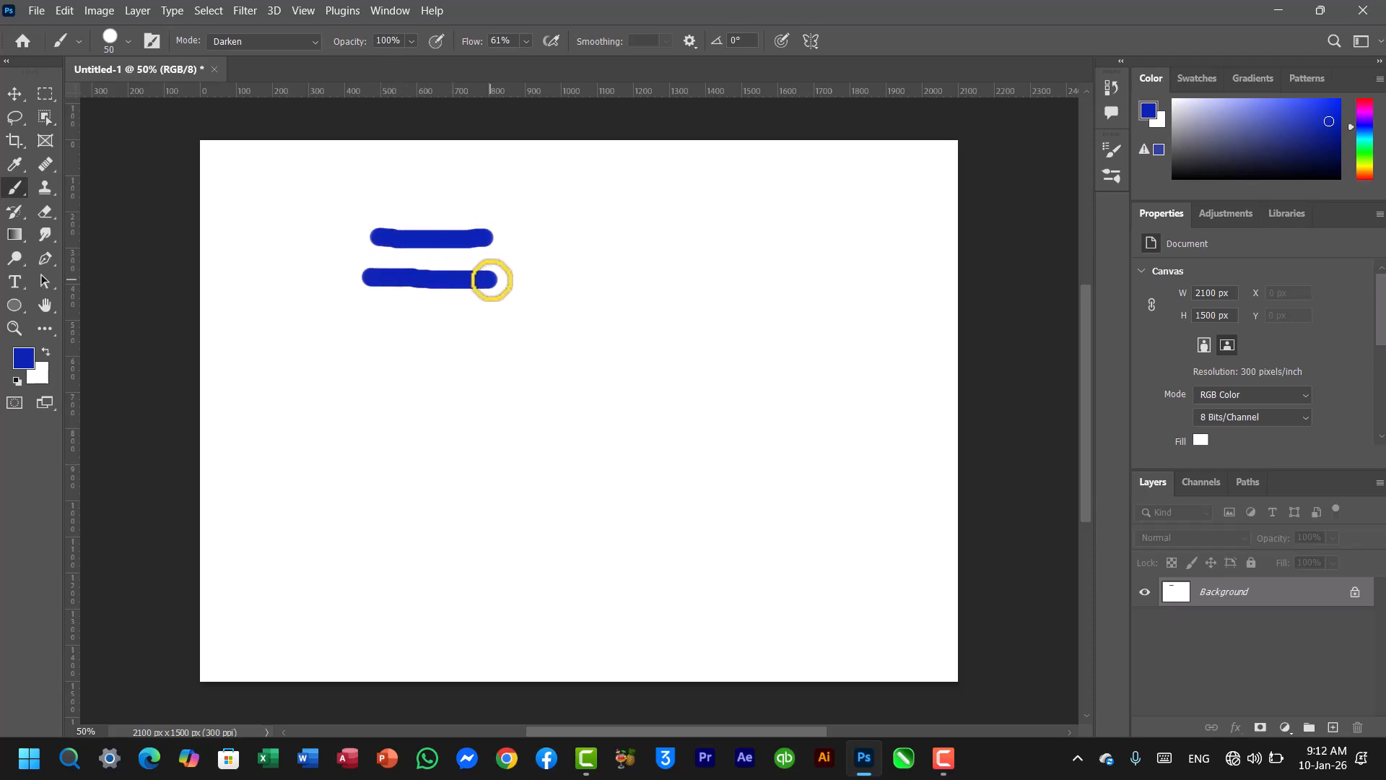
pyautogui.moveTo(382, 313); pyautogui.dragTo(484, 315)
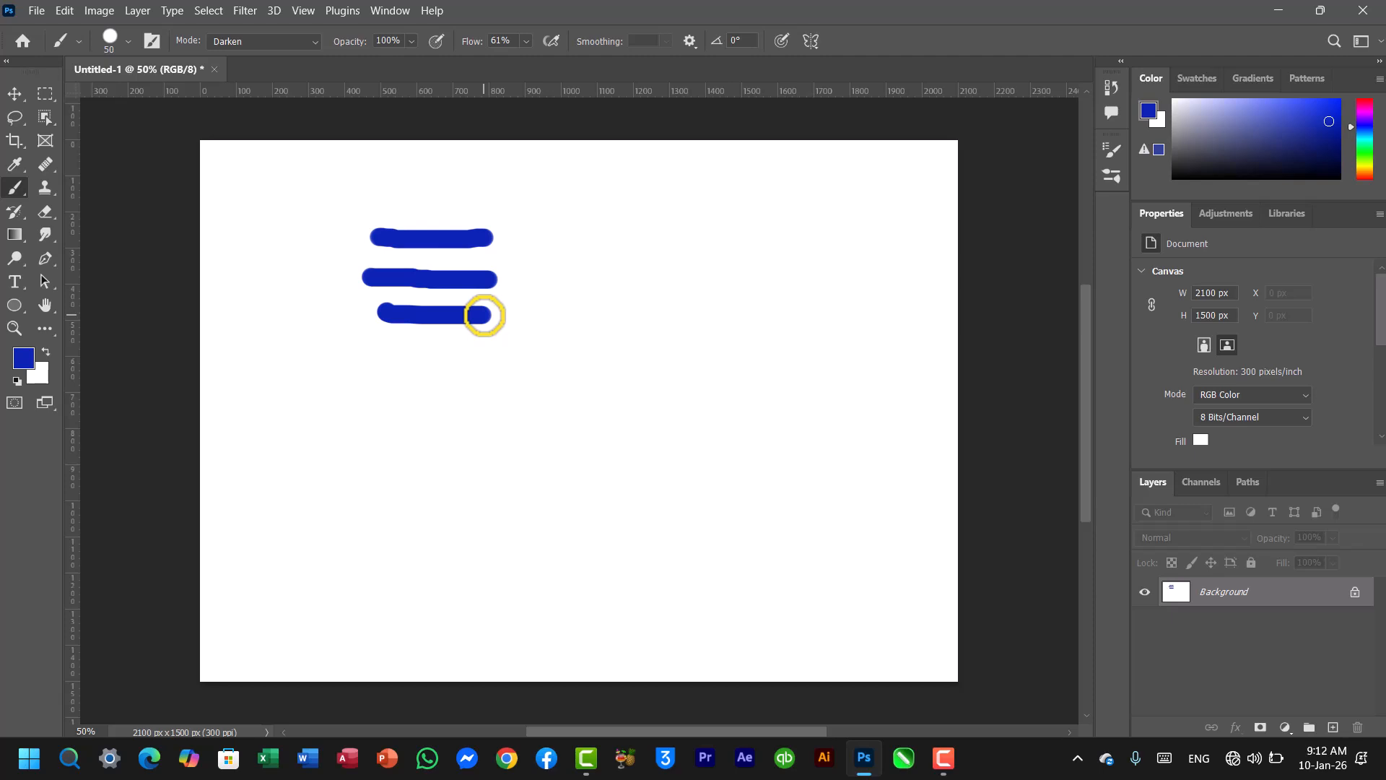
# - Undo the three horizontal brush strokes
pyautogui.hotkey('ctrl', 'z')
pyautogui.hotkey('ctrl', 'z')
pyautogui.hotkey('ctrl', 'z')
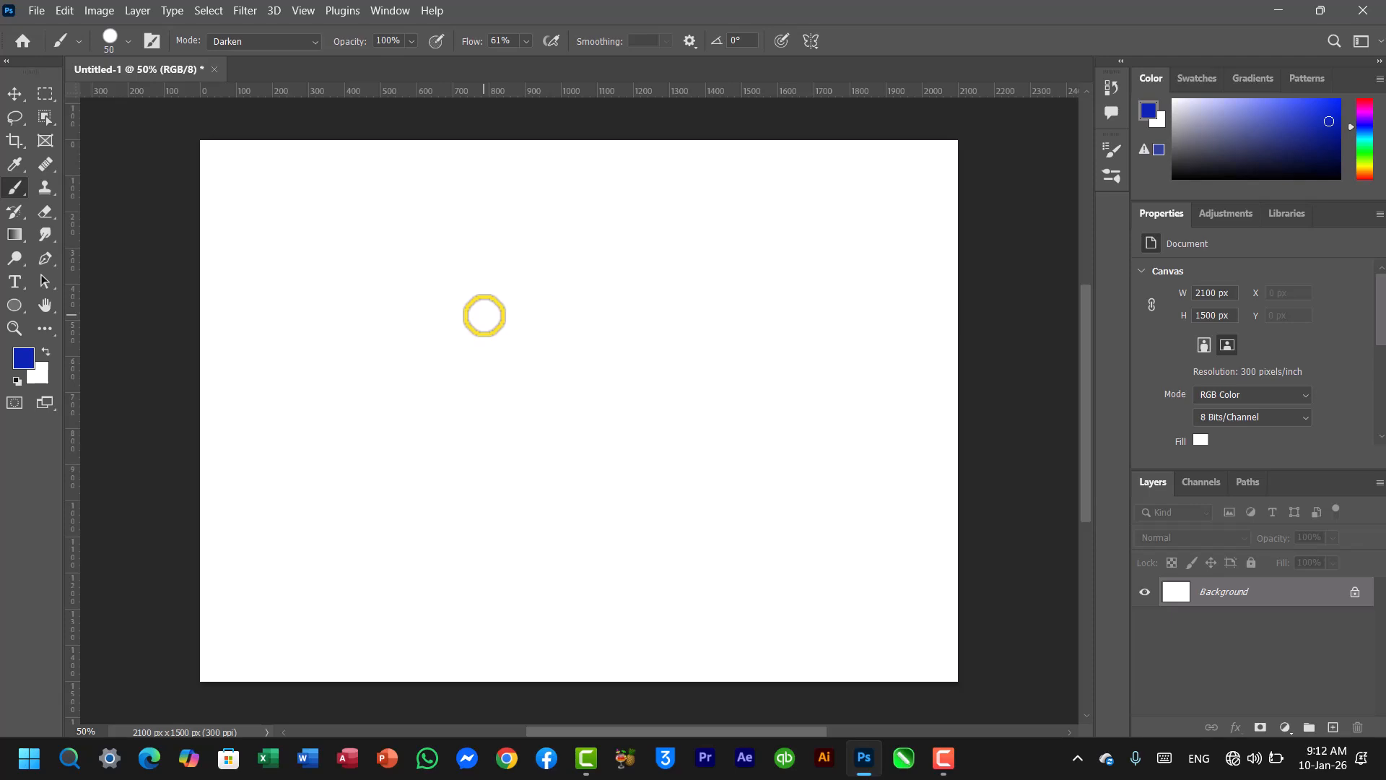
pyautogui.hotkey('ctrl', 'o')
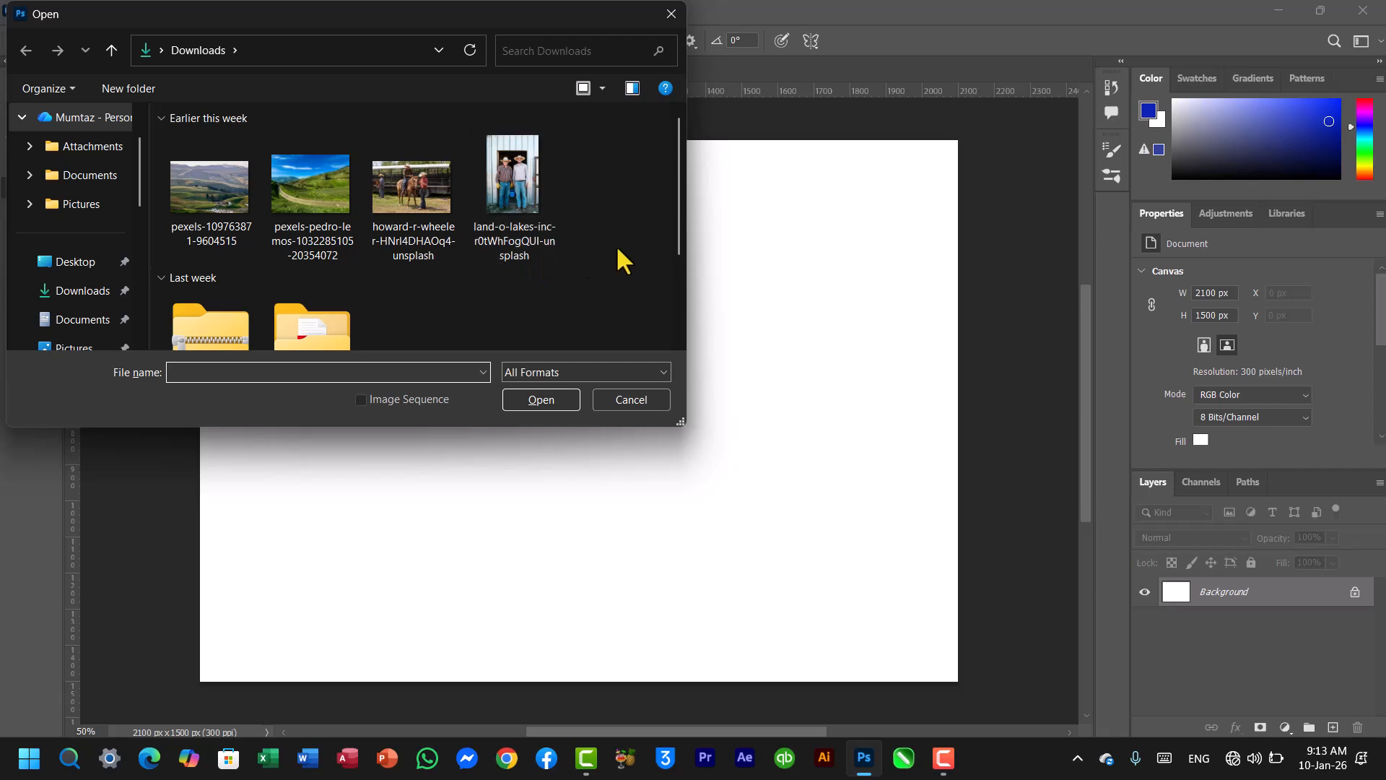
pyautogui.moveTo(676, 217)
pyautogui.mouseDown()
pyautogui.moveTo(681, 296)
pyautogui.moveTo(677, 192)
pyautogui.mouseUp()
pyautogui.click(83, 297)
pyautogui.click(76, 262)
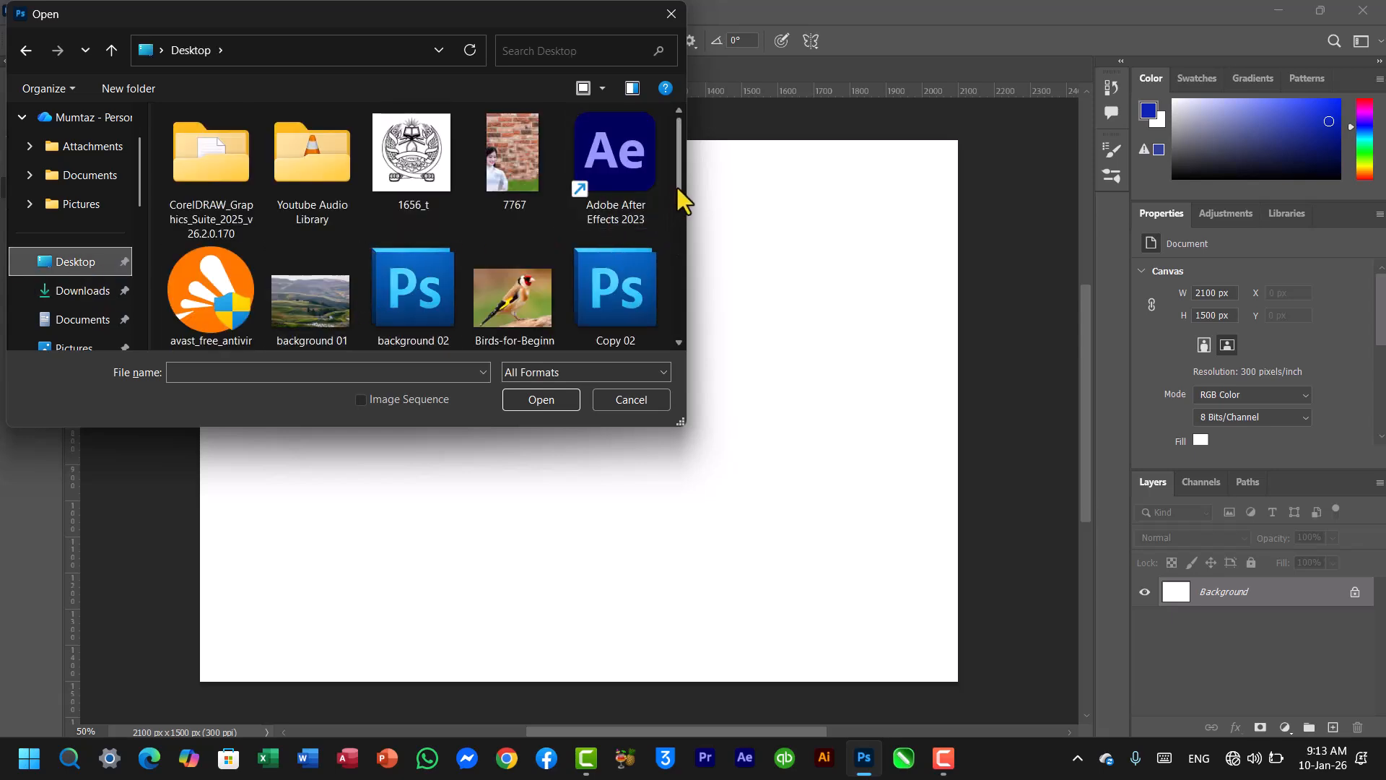
pyautogui.moveTo(676, 185); pyautogui.dragTo(673, 330)
pyautogui.click(629, 400)
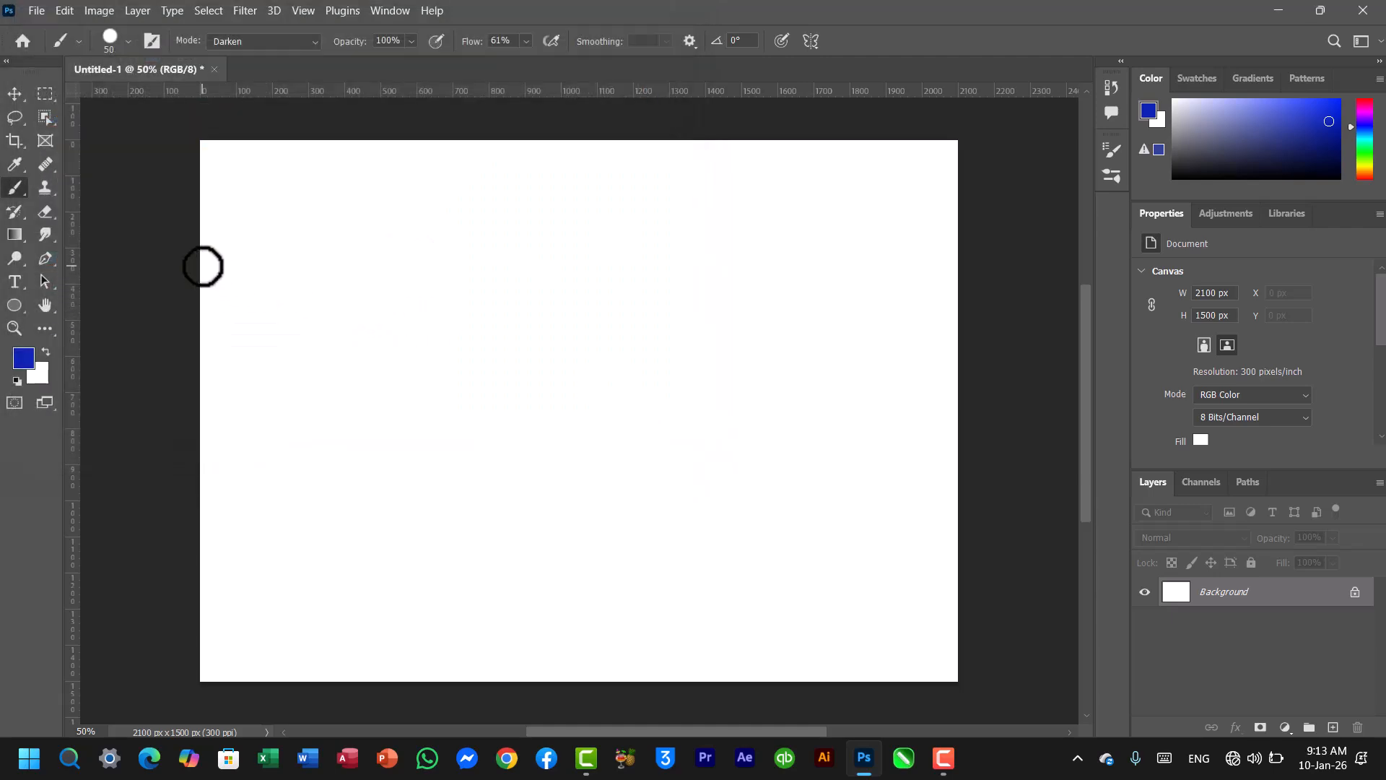
# - Close the untitled document without saving and open the tulip photo 2.jpg from the recent files
pyautogui.click(214, 68)
pyautogui.click(722, 297)
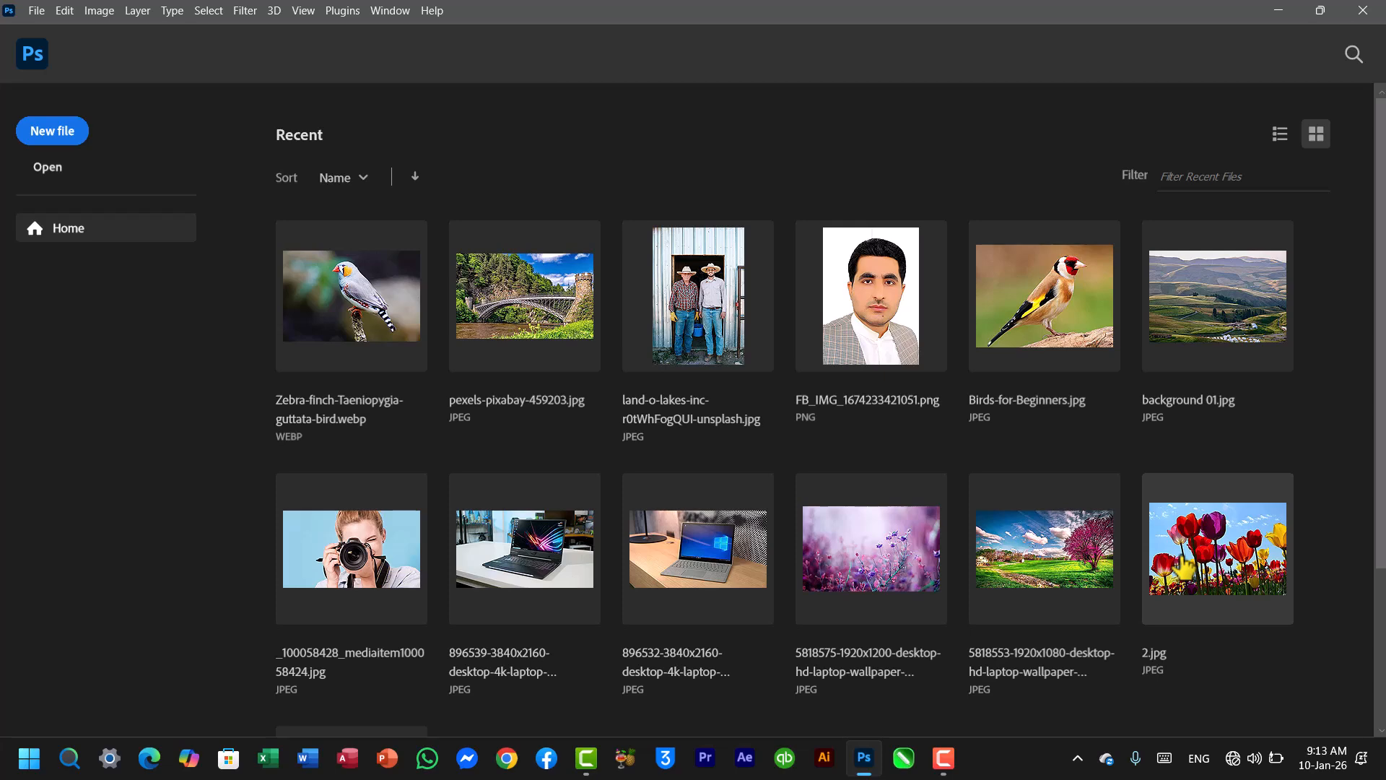
pyautogui.click(1184, 571)
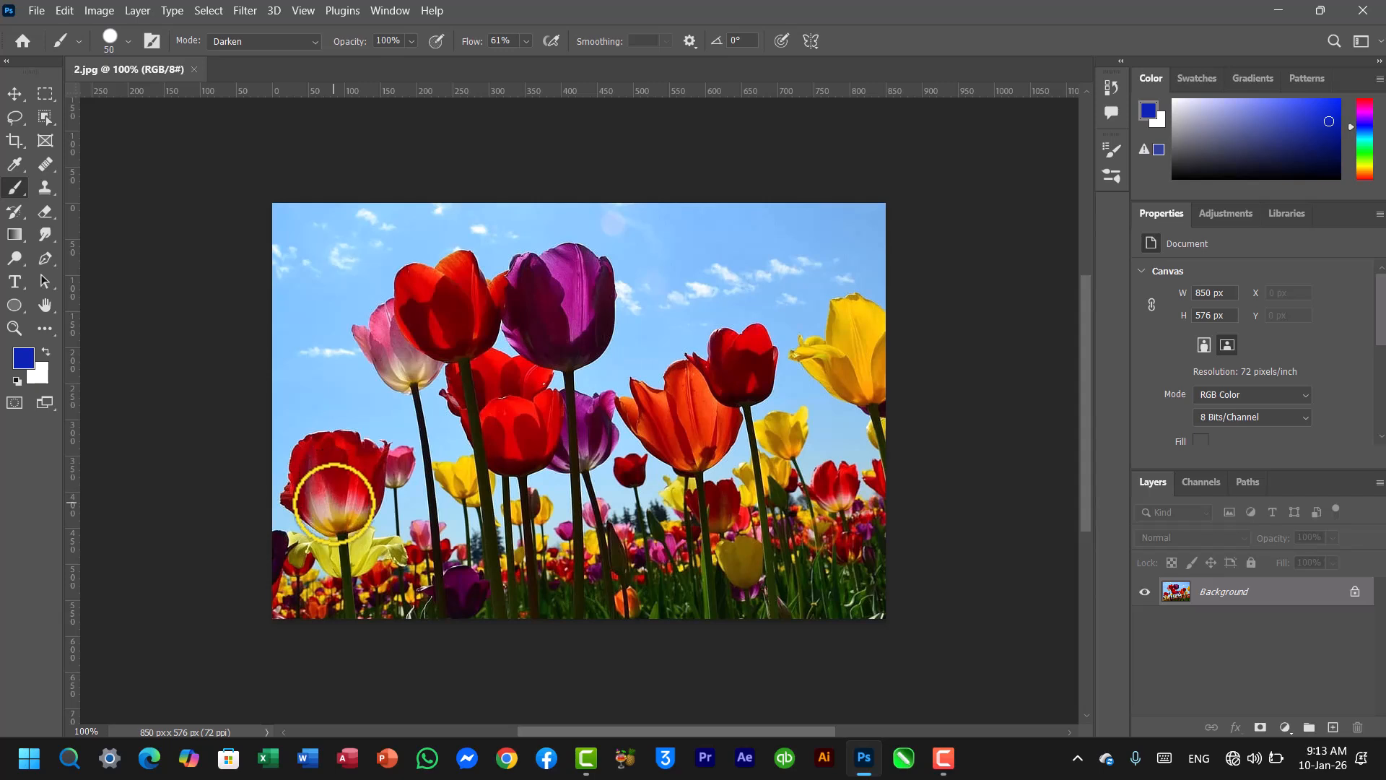
# - Select the red-and-white tulip with its stem in the photo's lower-left part using the Object Selection tool
pyautogui.rightClick(56, 124)
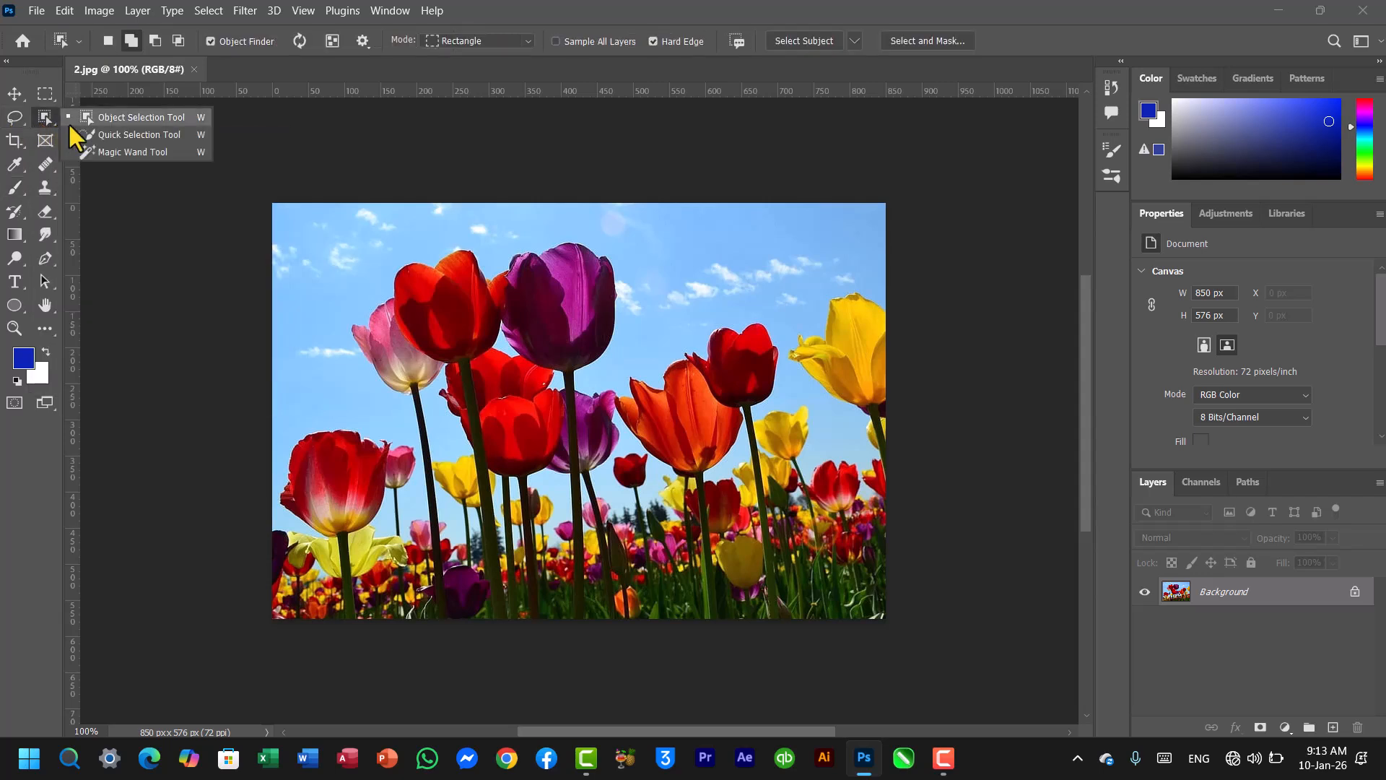
pyautogui.click(91, 124)
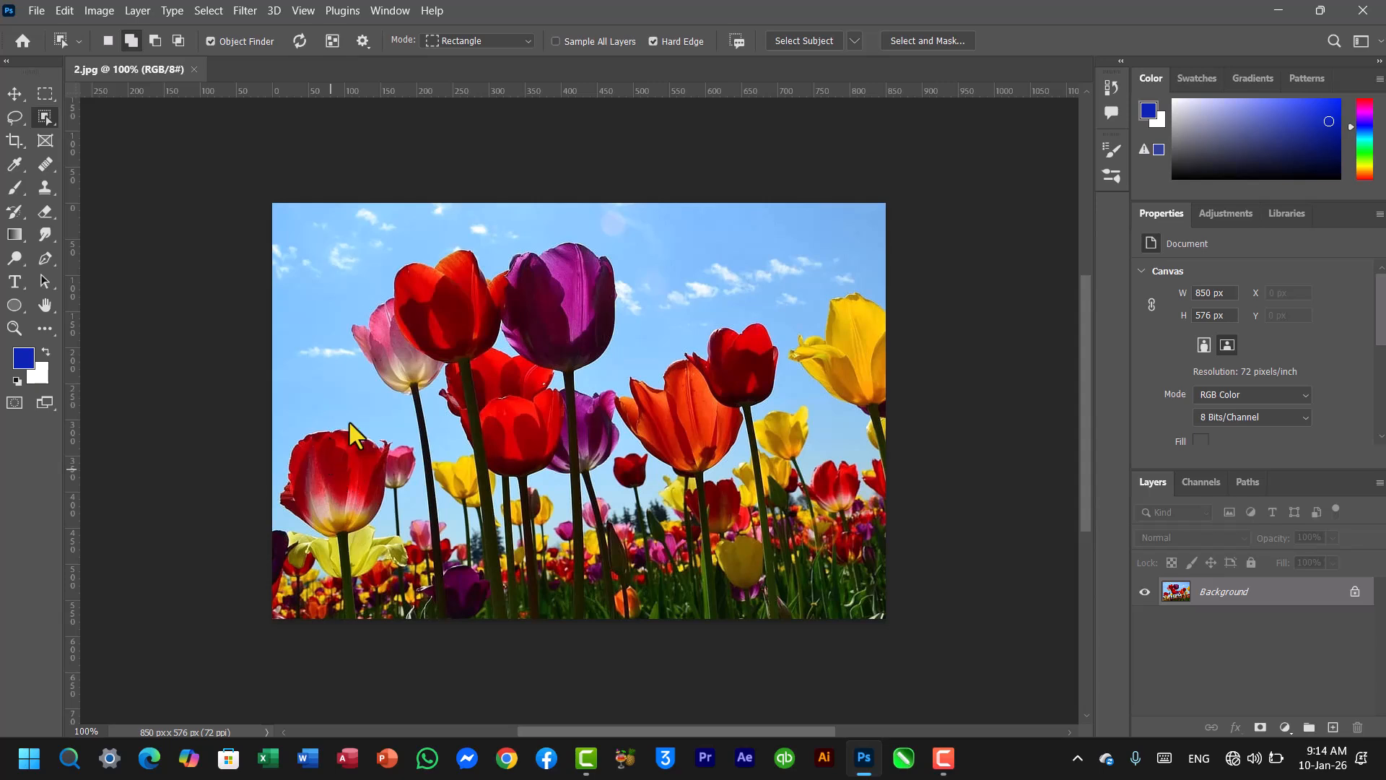
pyautogui.click(337, 462)
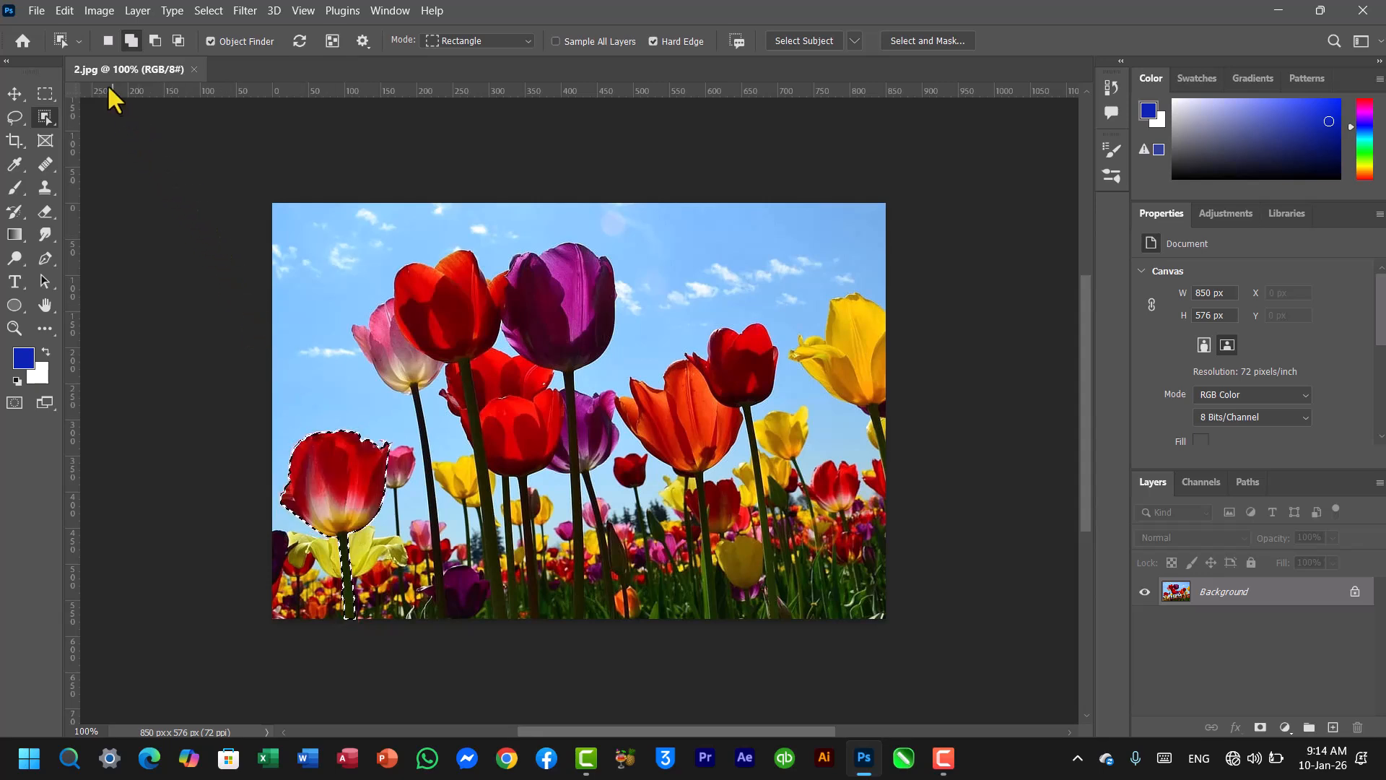
# - Define the selected tulip as a new brush preset, keeping the suggested name
pyautogui.click(65, 11)
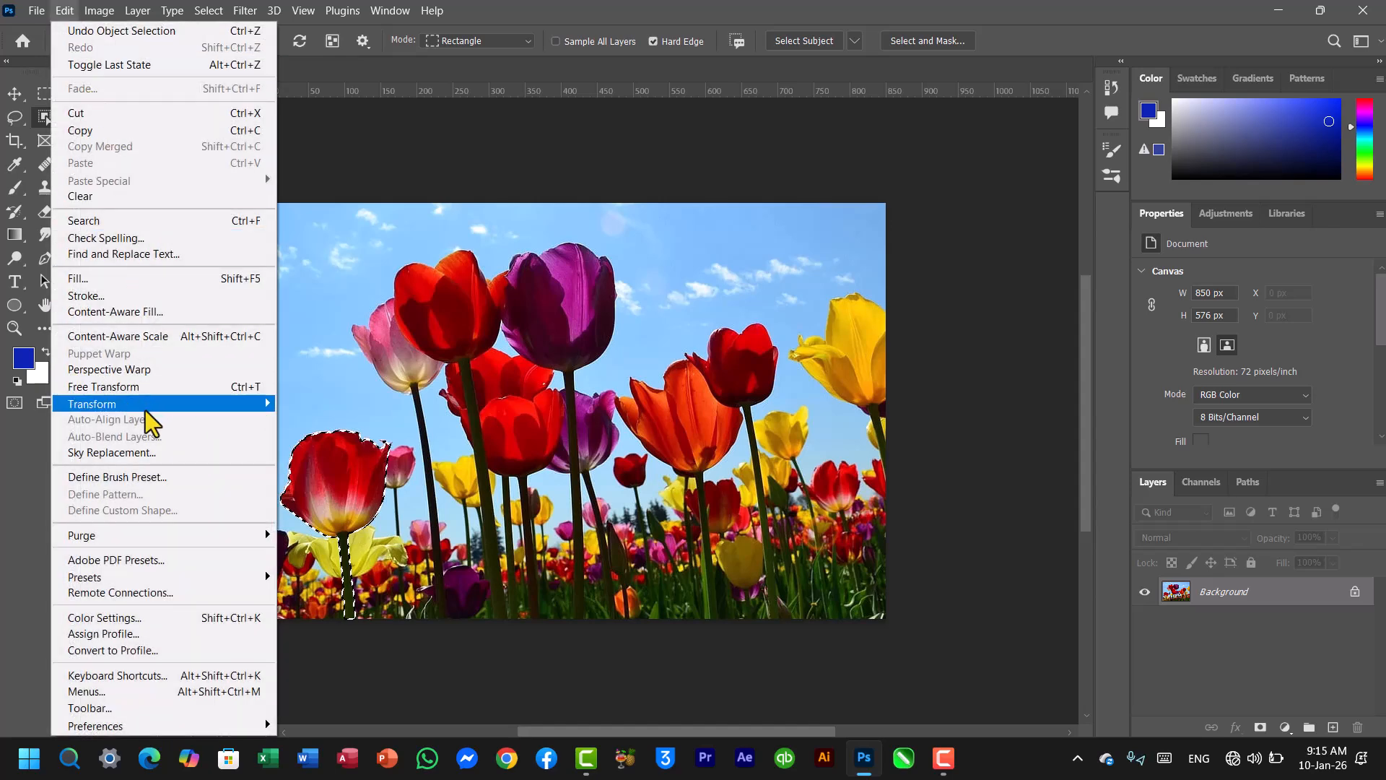
pyautogui.click(128, 479)
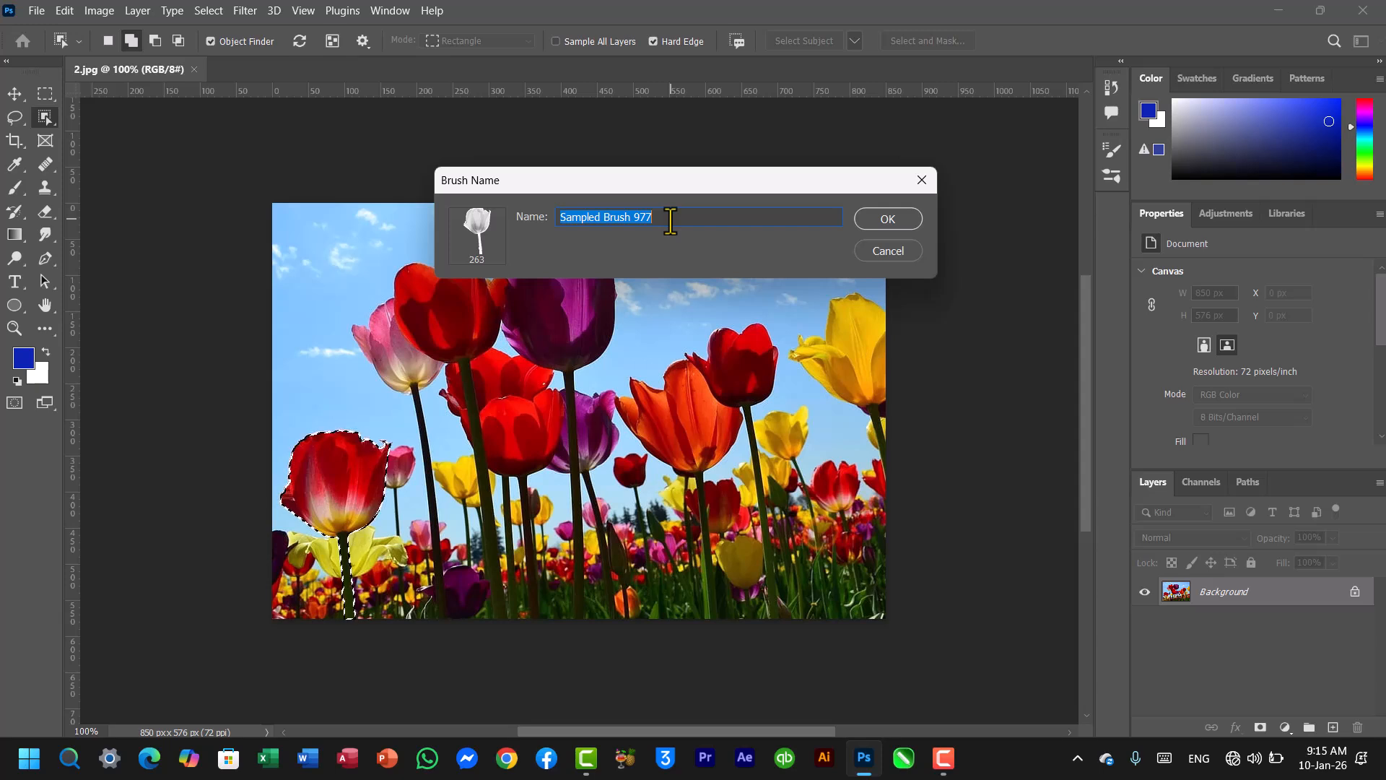
pyautogui.click(885, 230)
# - Activate the Brush tool and create a new Default Photoshop Size document, 7 x 5 in at 300 ppi with a white background
pyautogui.press('b')
pyautogui.moveTo(538, 58)
pyautogui.mouseDown()
pyautogui.moveTo(404, 264)
pyautogui.moveTo(534, 62)
pyautogui.mouseUp()
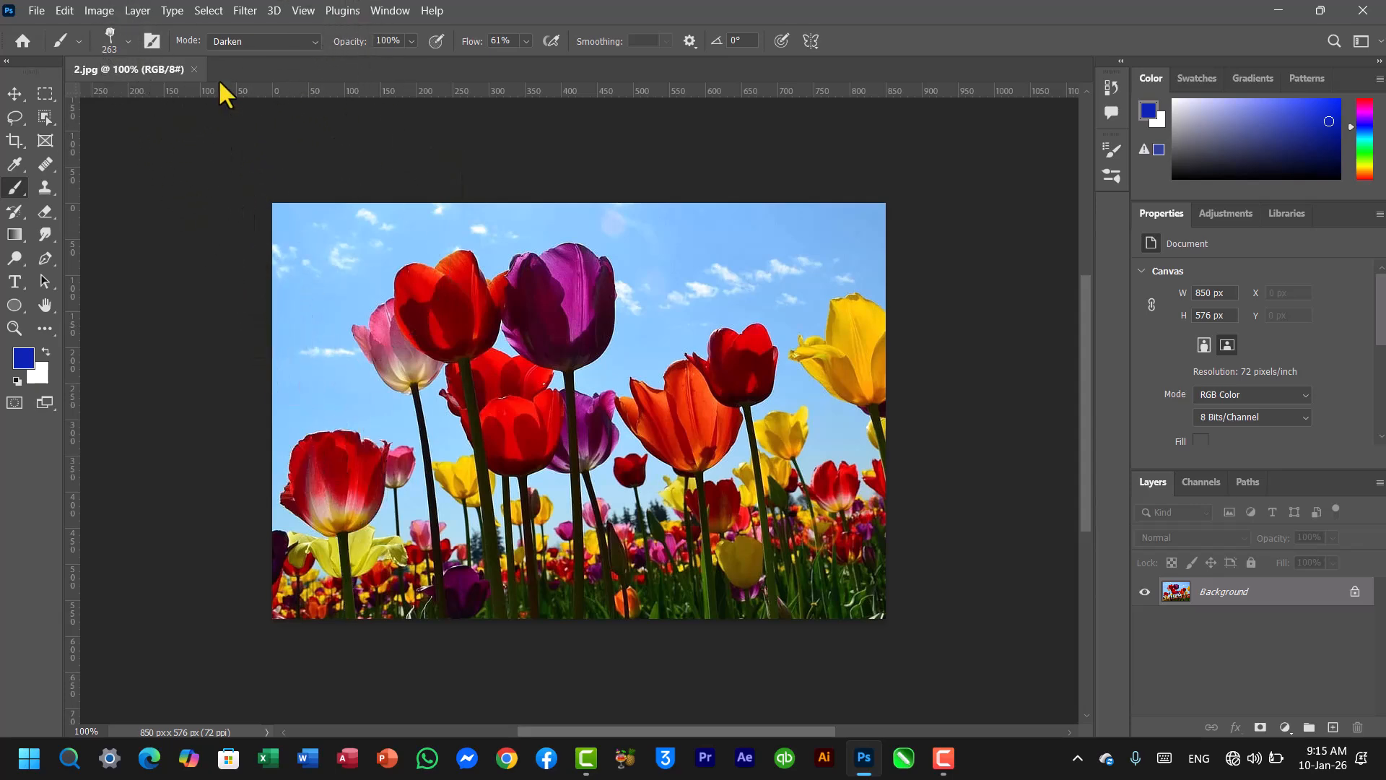
pyautogui.hotkey('ctrl', 'n')
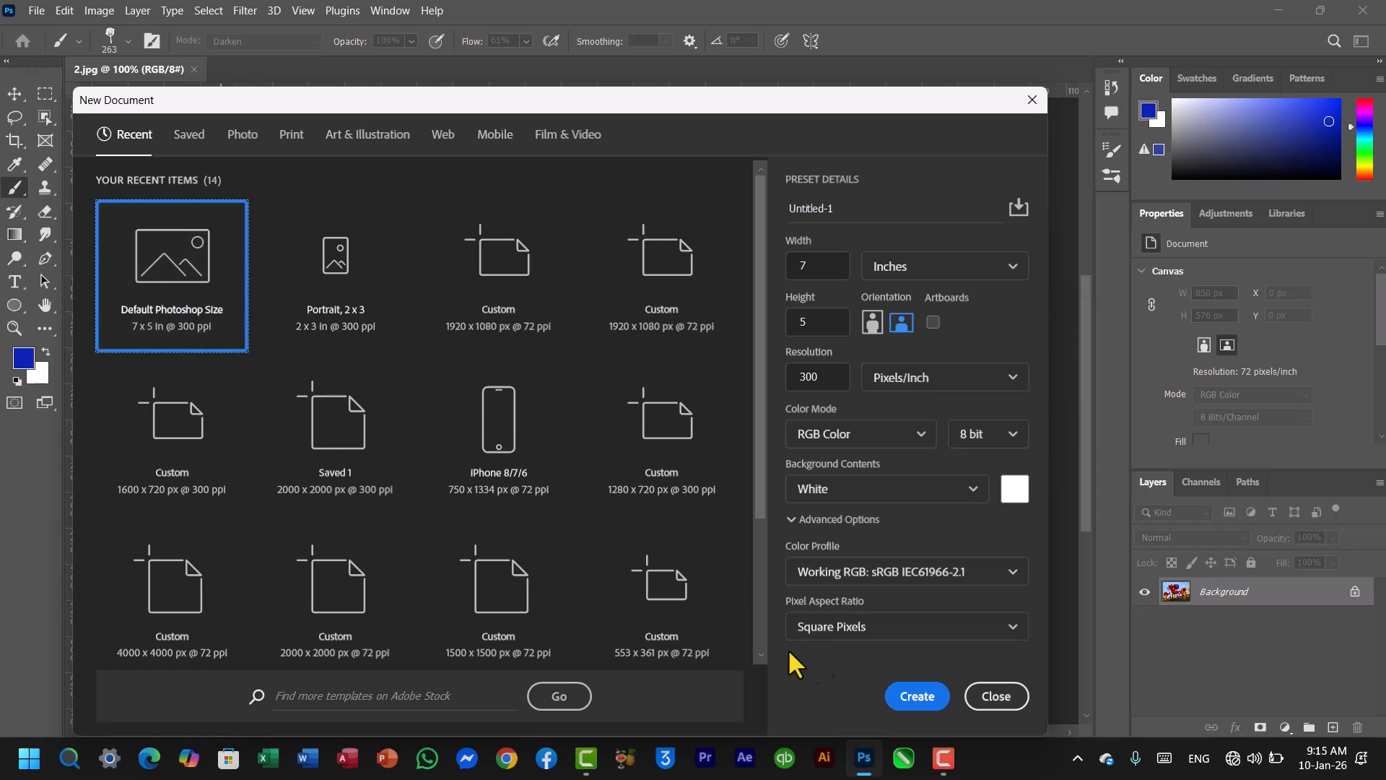
pyautogui.click(915, 699)
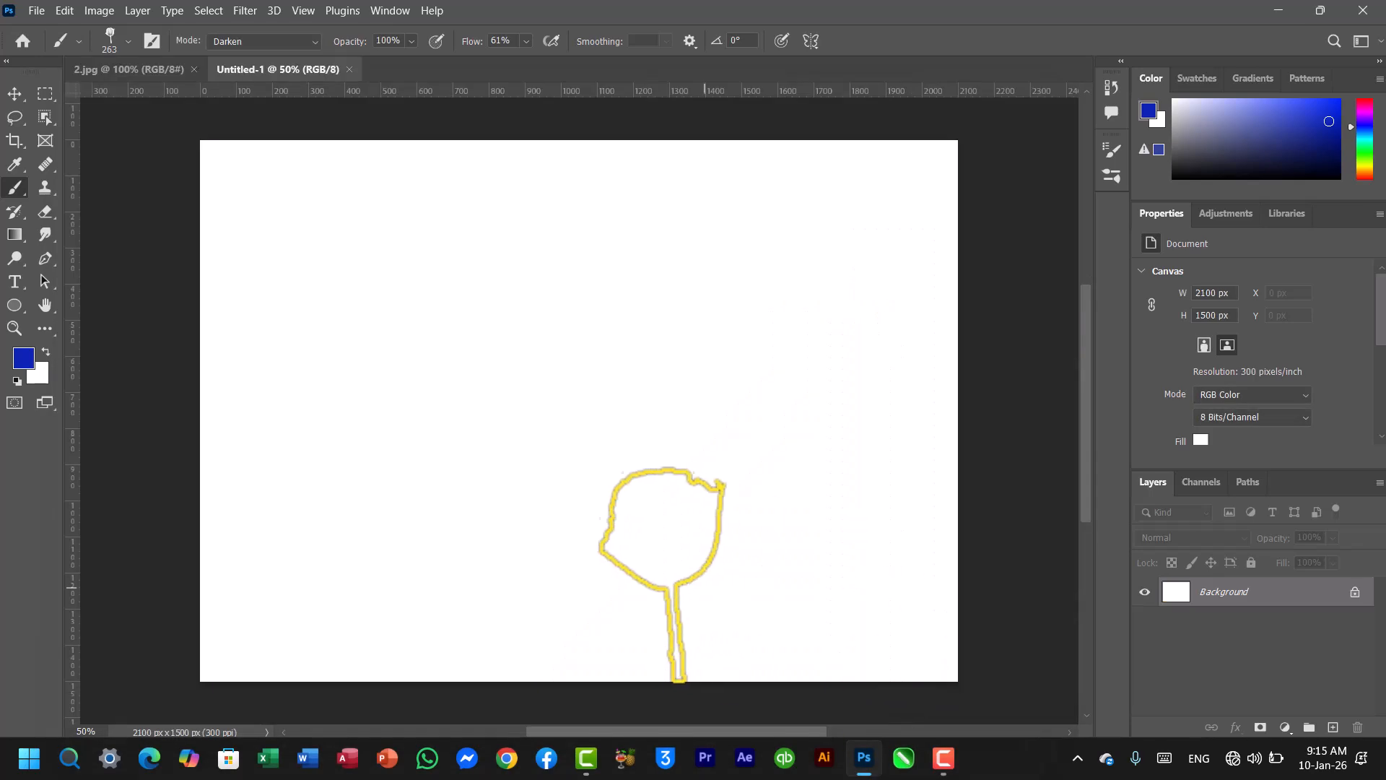
# - Stamp a horizontal row of nine blue tulips across the lower part of the canvas with the tulip brush
pyautogui.click(289, 509)
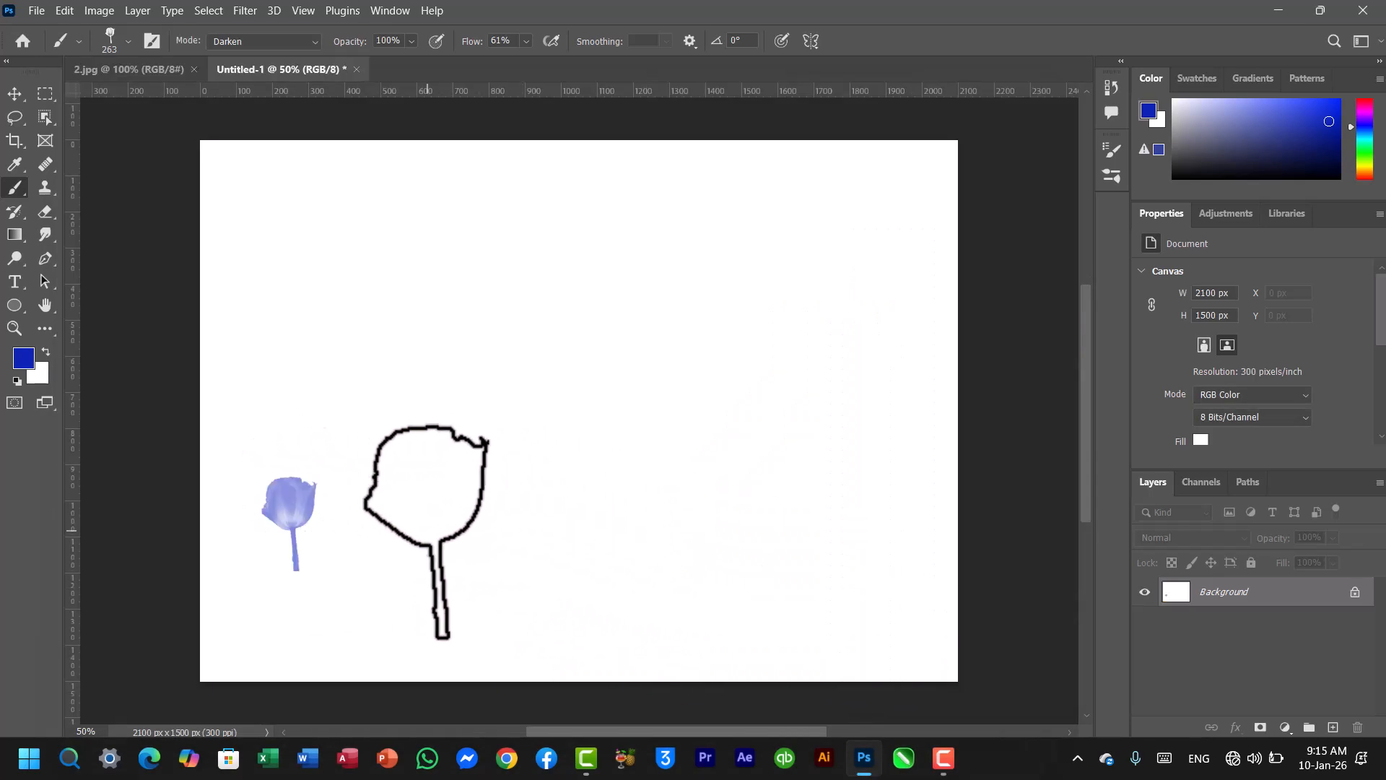
pyautogui.click(351, 509)
pyautogui.click(419, 522)
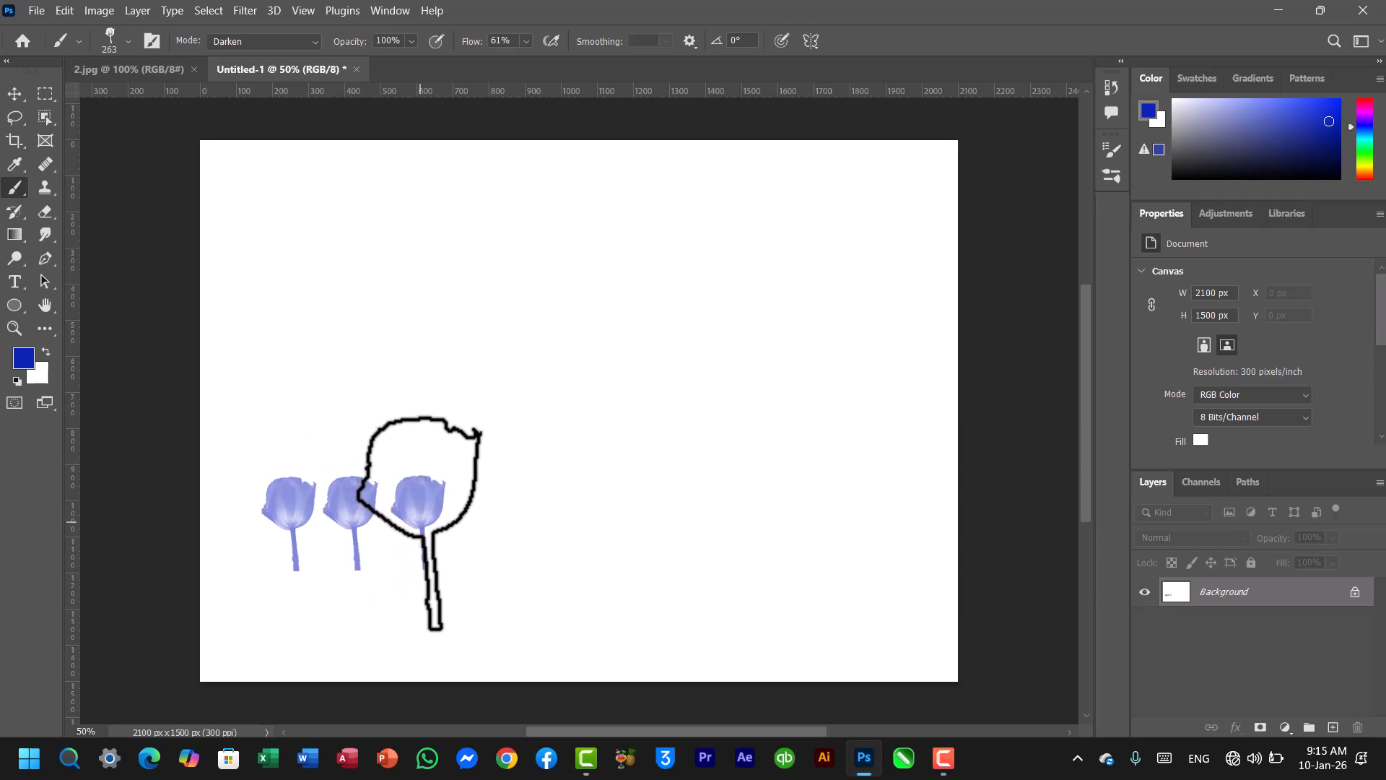
pyautogui.click(485, 524)
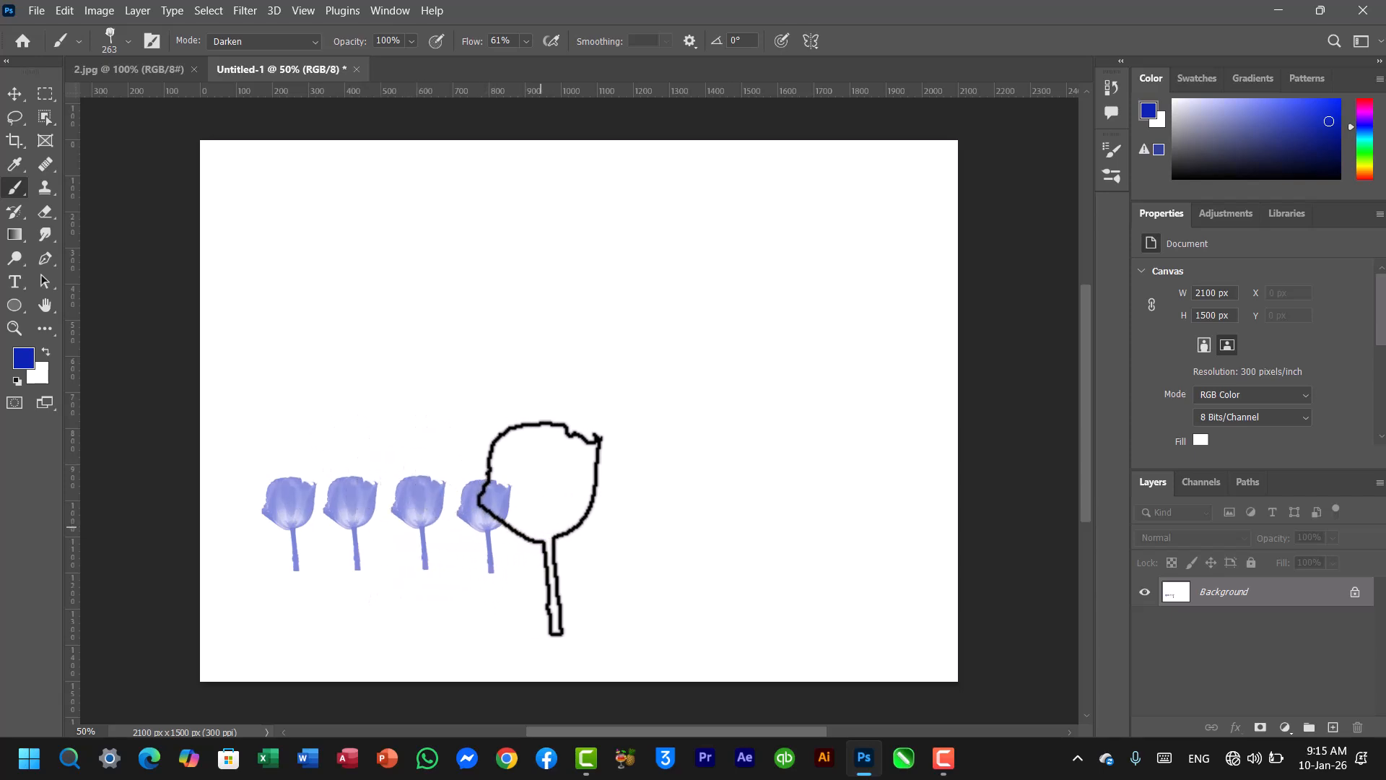
pyautogui.click(547, 524)
pyautogui.click(605, 525)
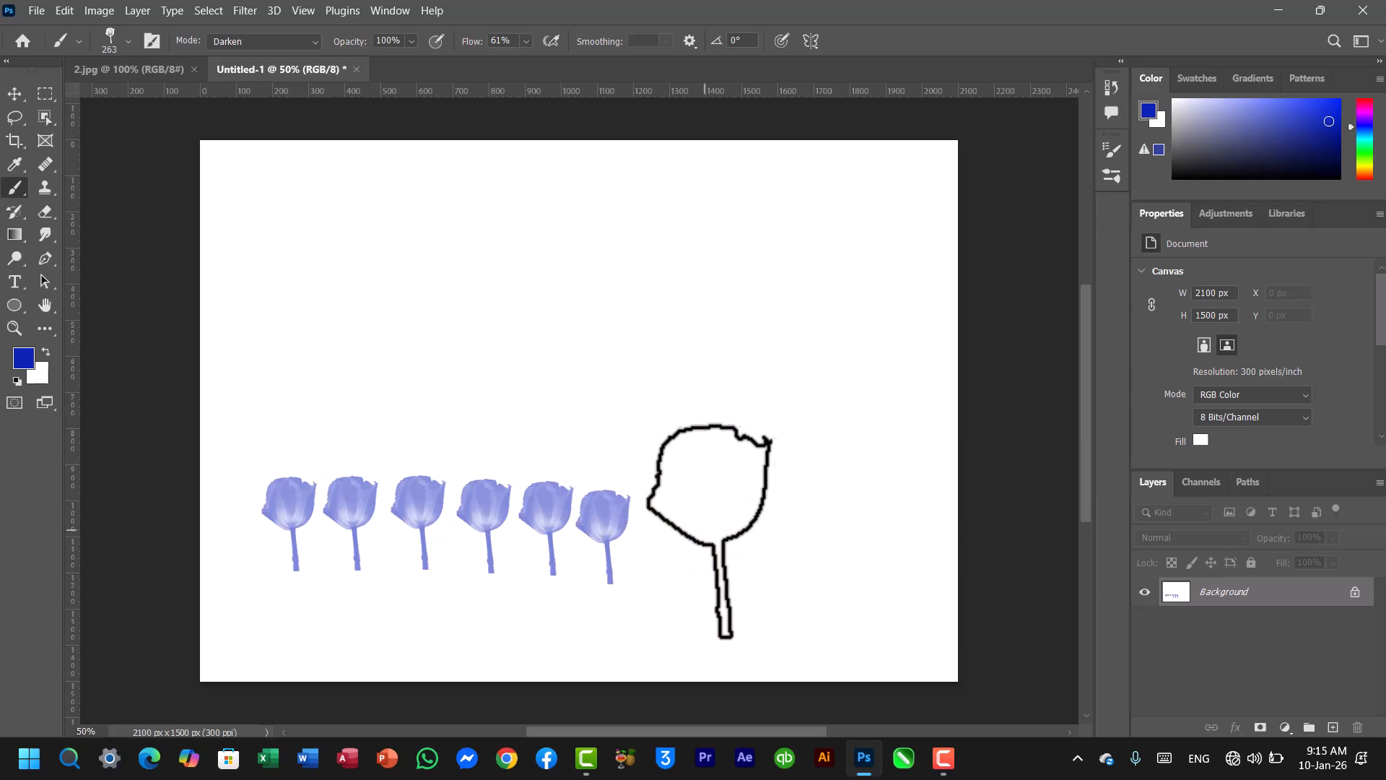
pyautogui.click(668, 534)
pyautogui.click(736, 533)
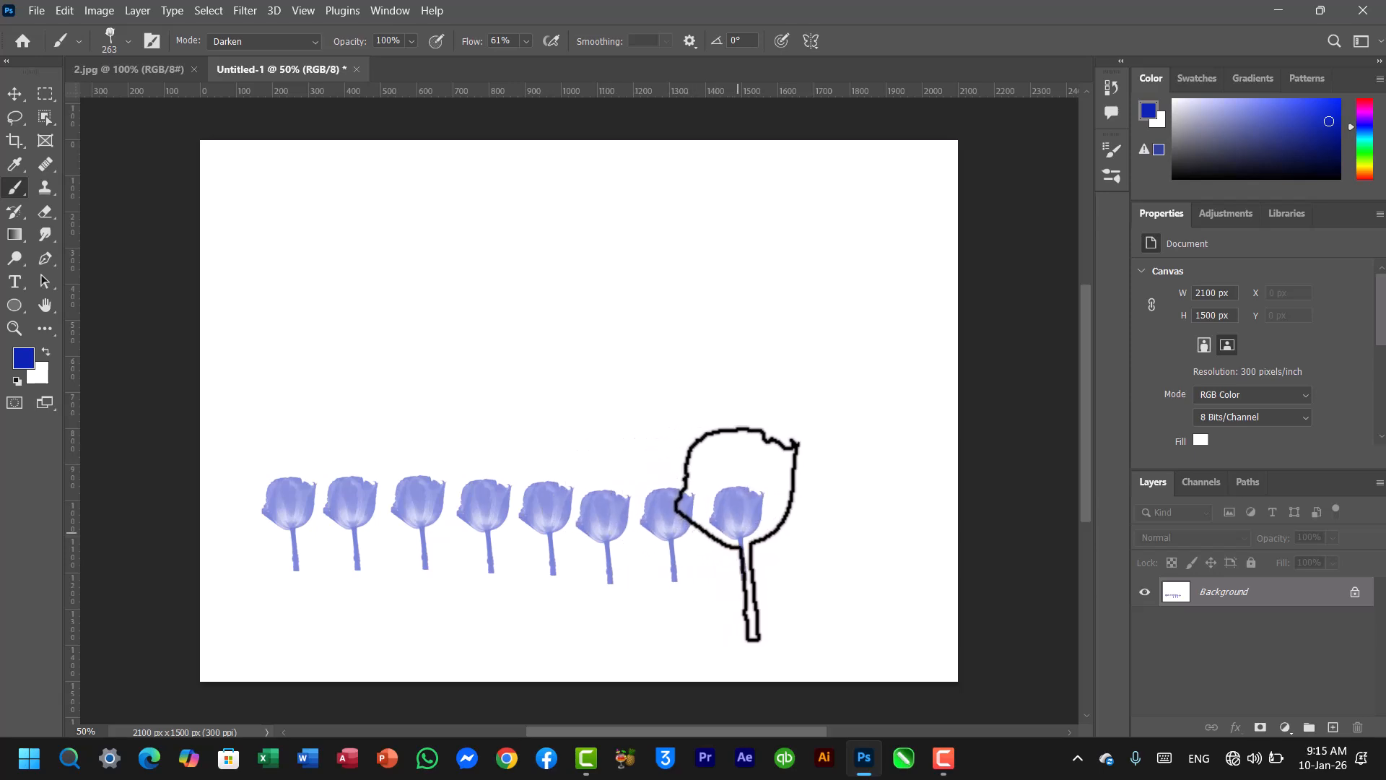
pyautogui.click(794, 532)
# - Paint one horizontal tulip-brush stroke in the upper-right part of the canvas and undo it
pyautogui.moveTo(860, 316); pyautogui.dragTo(652, 325)
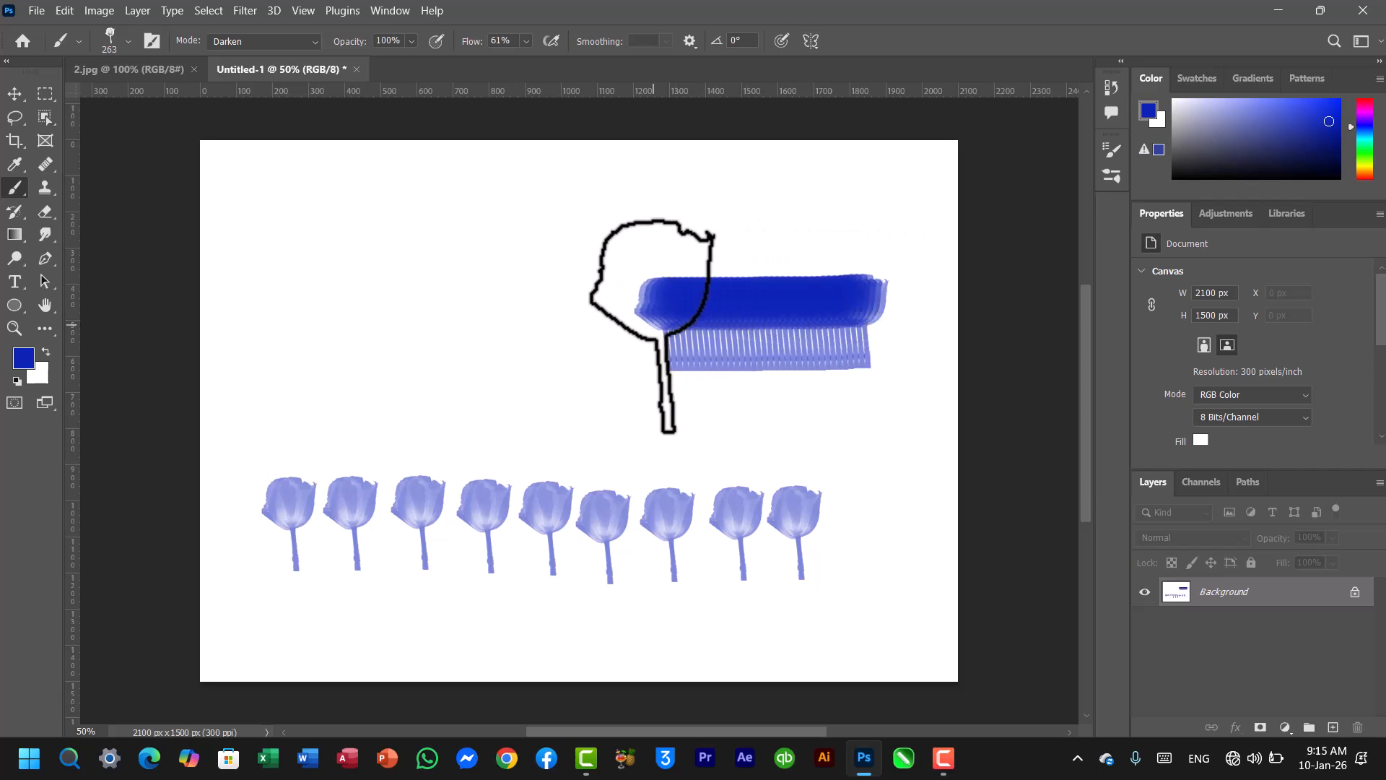
pyautogui.hotkey('ctrl', 'z')
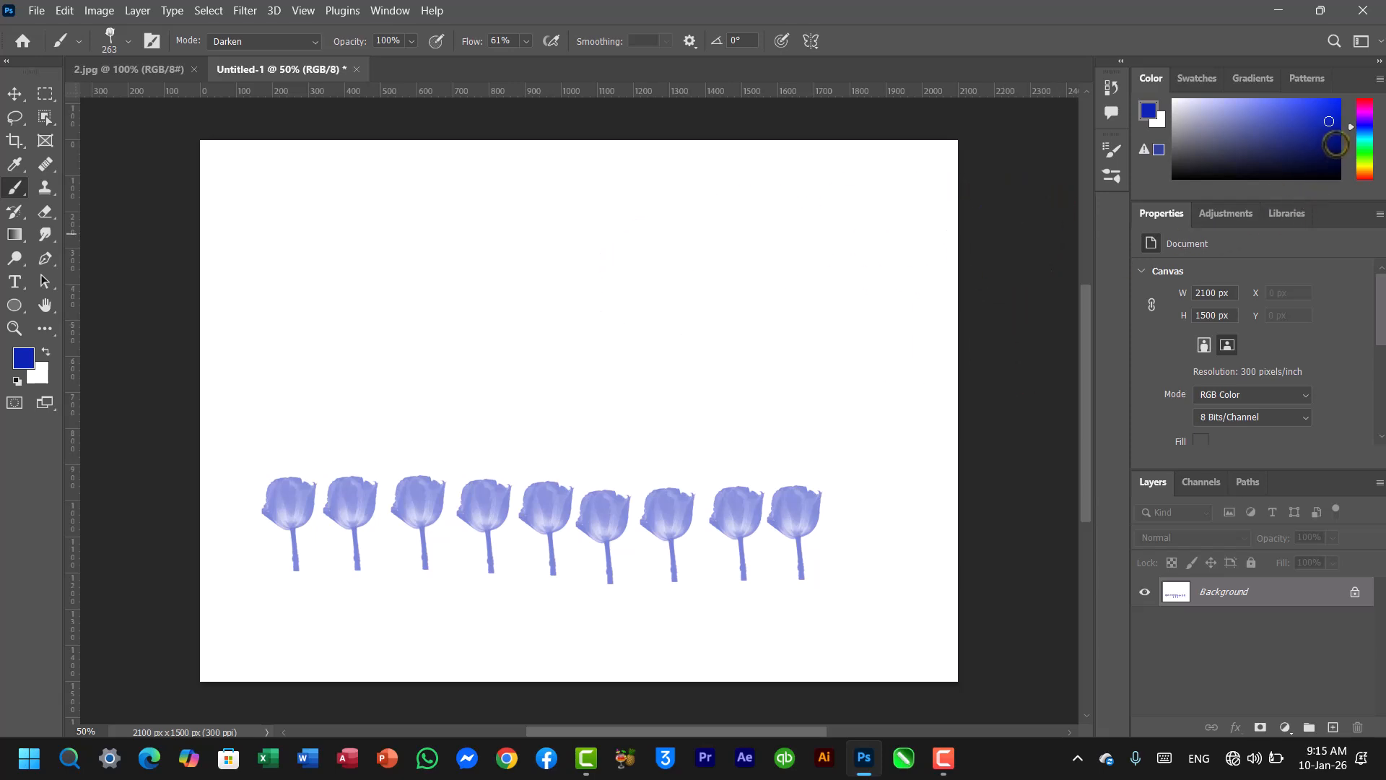
# - Change the foreground colour to green and stamp a row of seven green tulips above the blue ones
pyautogui.click(1364, 145)
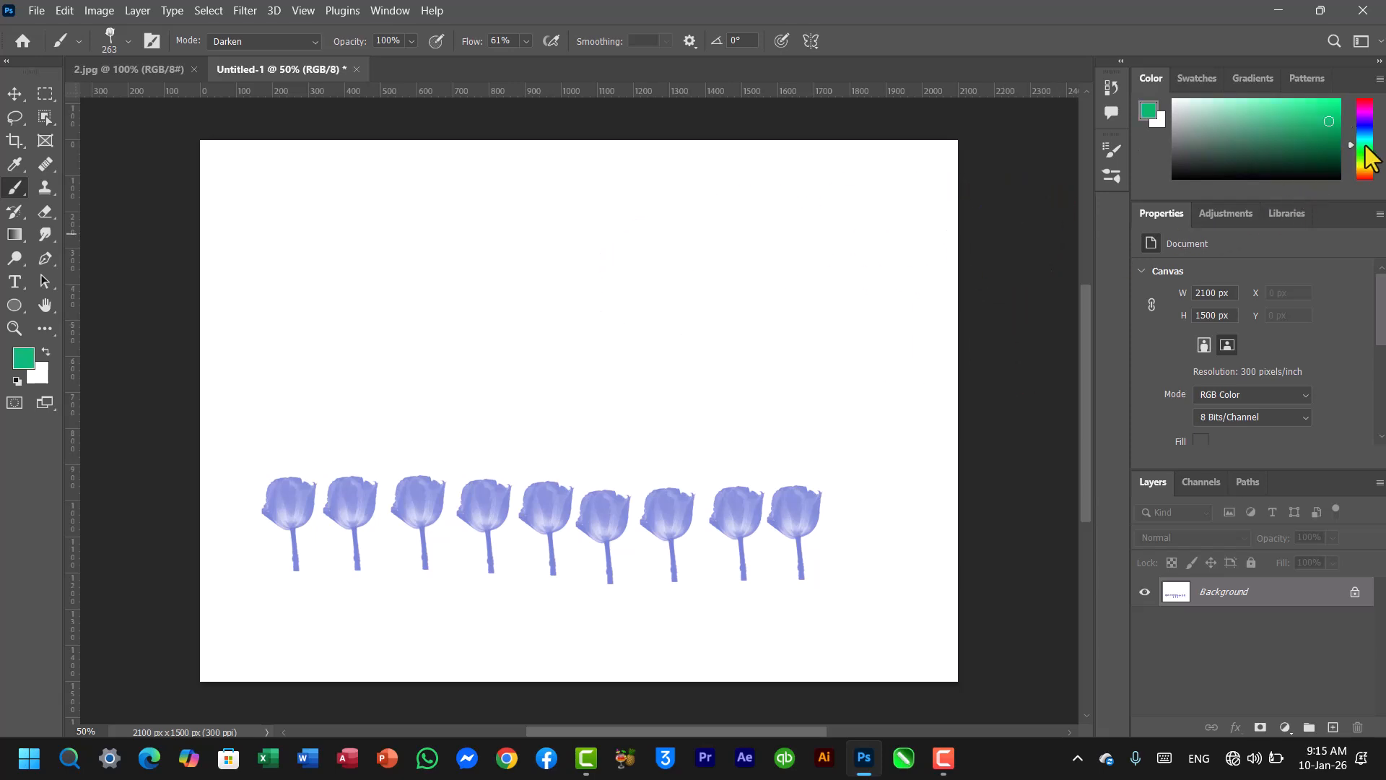
pyautogui.click(876, 449)
pyautogui.click(771, 437)
pyautogui.click(673, 416)
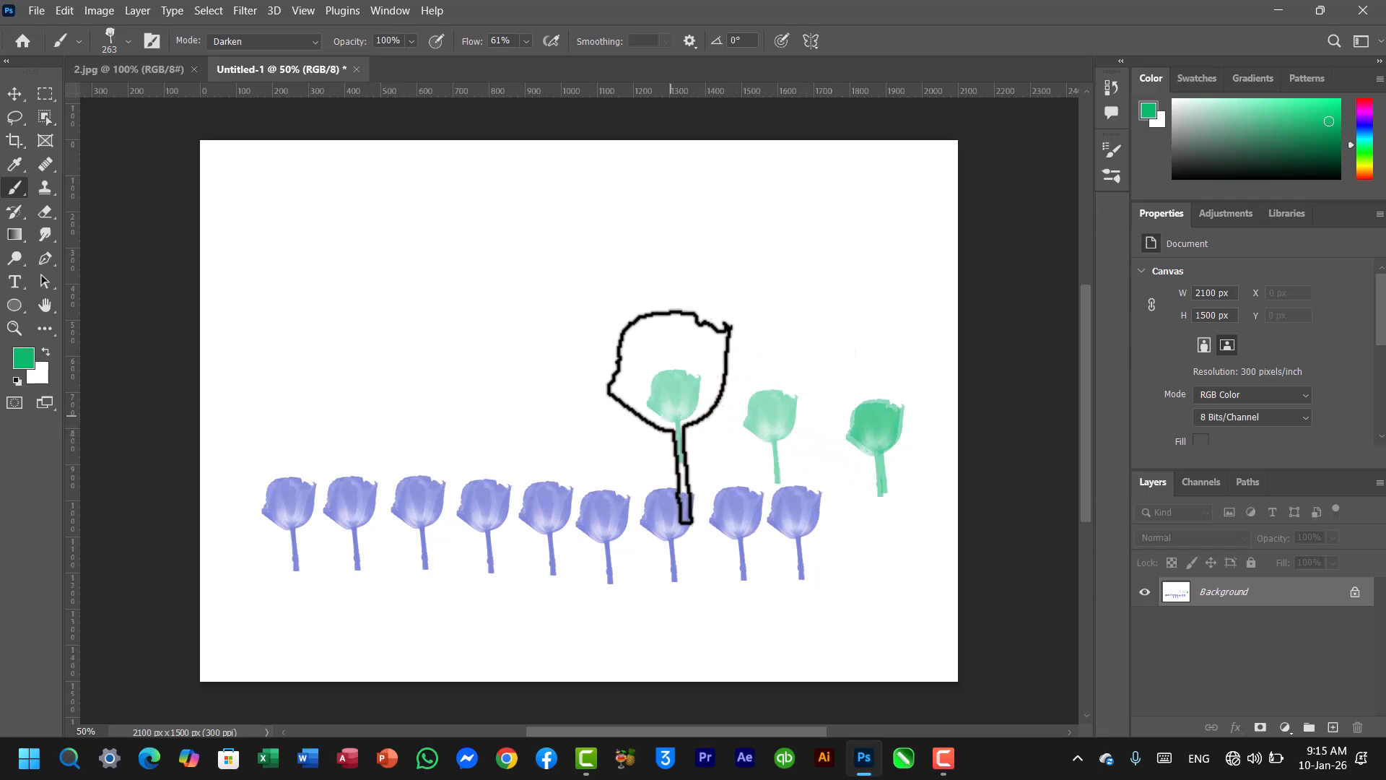
pyautogui.click(587, 413)
pyautogui.click(500, 400)
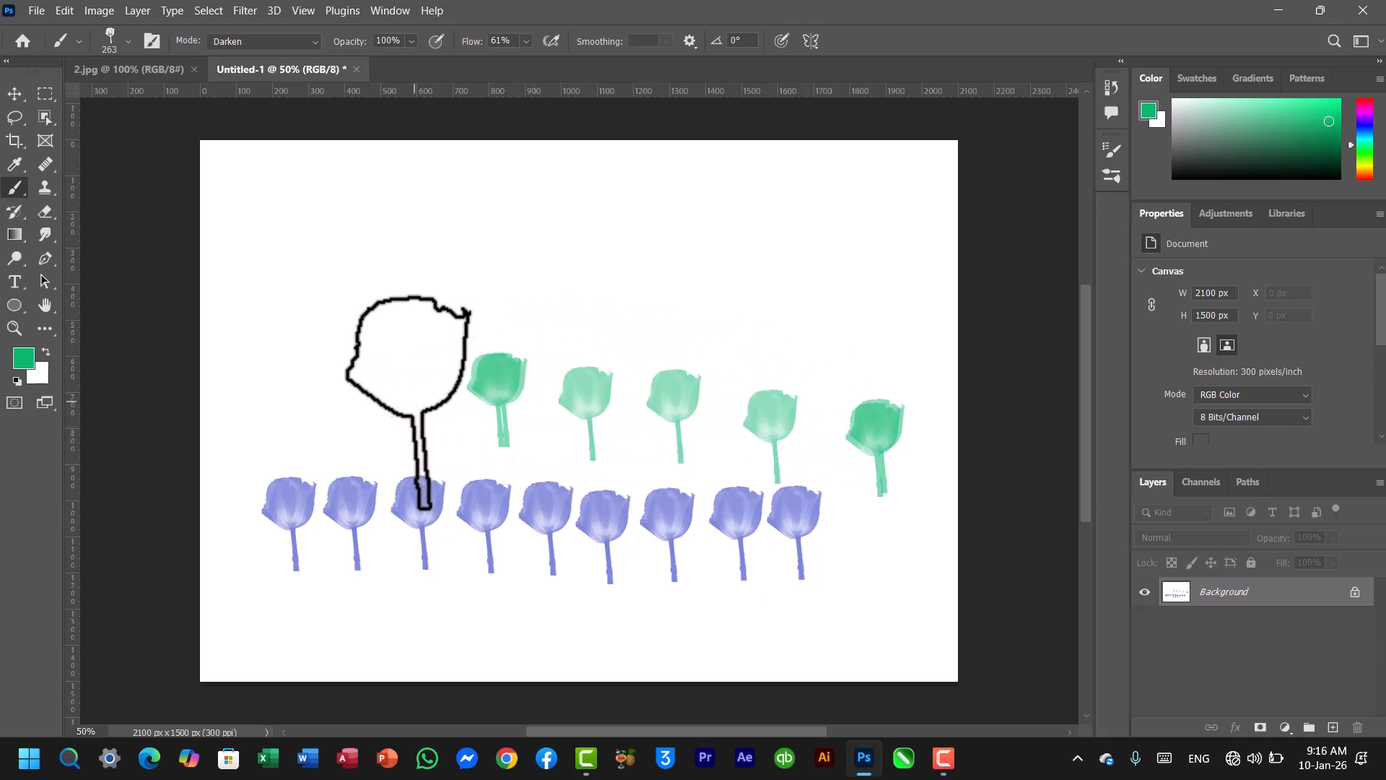
pyautogui.click(407, 400)
pyautogui.click(338, 400)
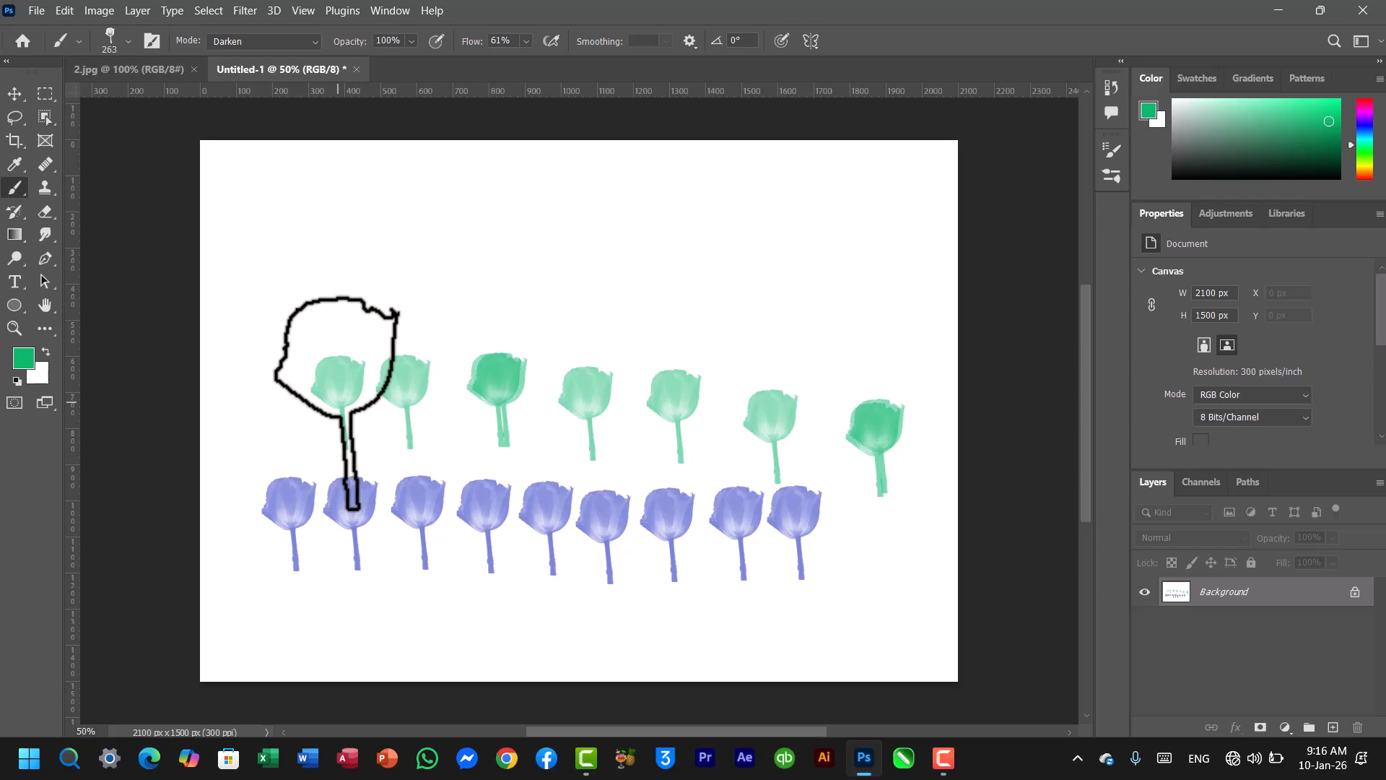
# - Undo all the green and blue tulip stamps until the canvas is blank
pyautogui.hotkey('ctrl', 'z')
pyautogui.hotkey('ctrl', 'z')
pyautogui.hotkey('ctrl', 'z')
pyautogui.hotkey('ctrl', 'z')
pyautogui.hotkey('ctrl', 'z')
pyautogui.hotkey('ctrl', 'z')
pyautogui.hotkey('ctrl', 'z')
pyautogui.hotkey('ctrl', 'z')
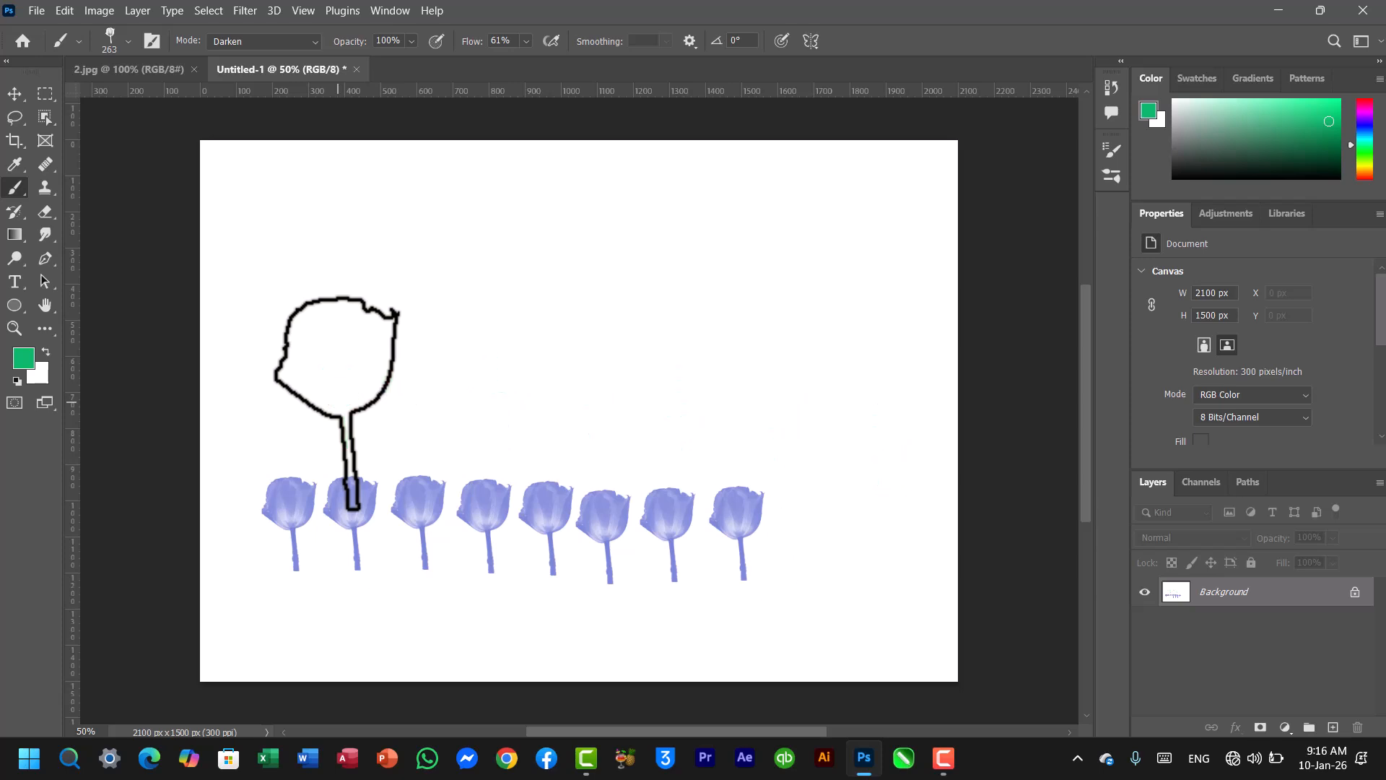
pyautogui.hotkey('ctrl', 'z')
pyautogui.hotkey('ctrl', 'z')
pyautogui.hotkey('ctrl', 'z')
pyautogui.hotkey('ctrl', 'z')
pyautogui.hotkey('ctrl', 'z')
pyautogui.hotkey('ctrl', 'z')
pyautogui.hotkey('ctrl', 'z')
pyautogui.hotkey('ctrl', 'z')
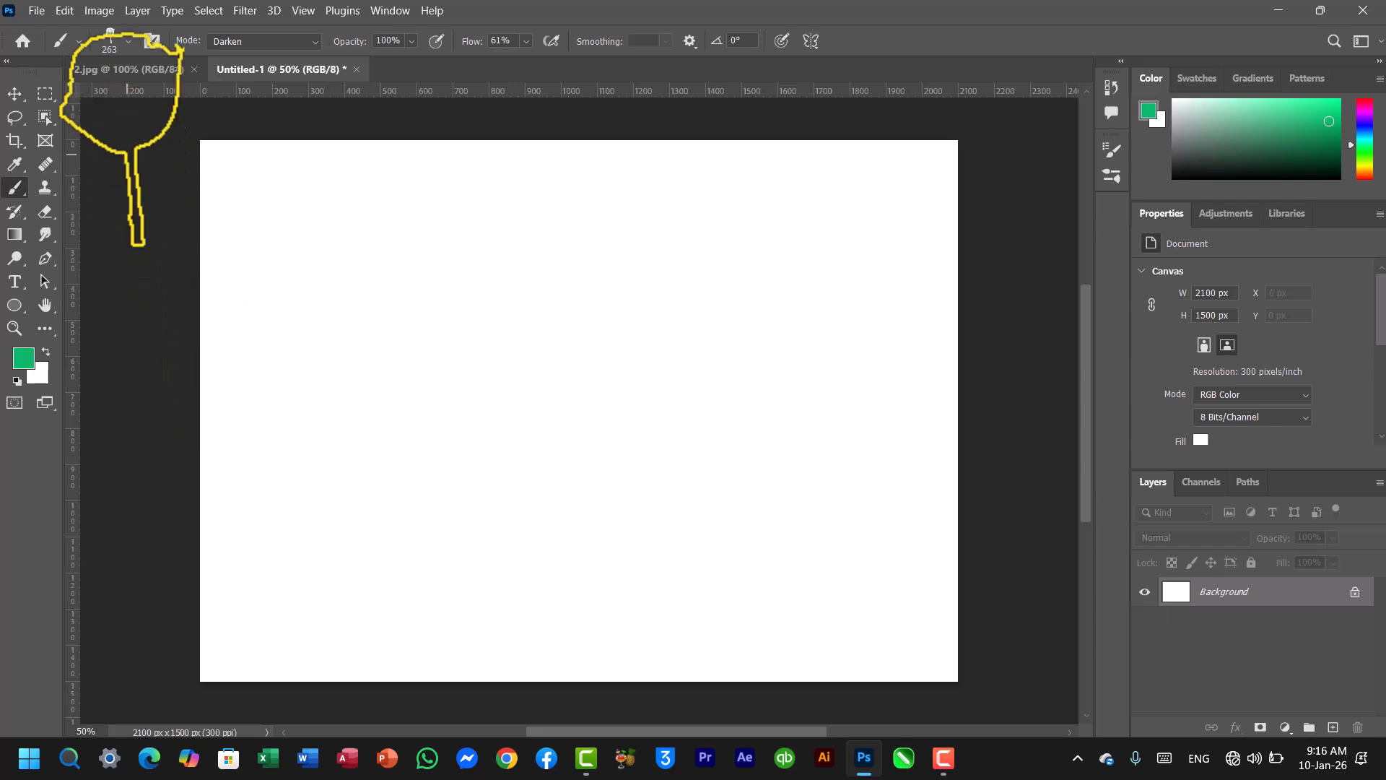
# - Check the new tulip brush in the brush presets, close them and try the brush near the canvas's lower-left area
pyautogui.click(129, 41)
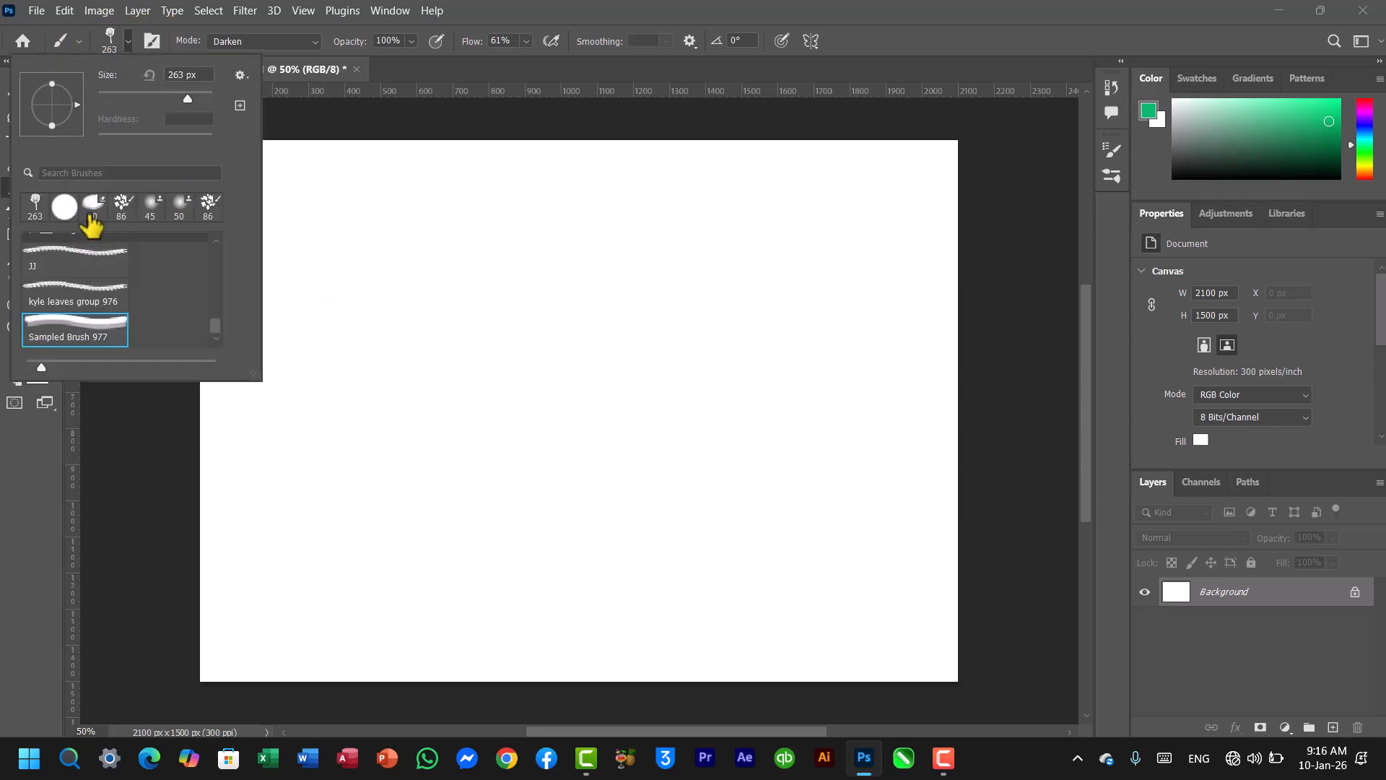
pyautogui.click(131, 43)
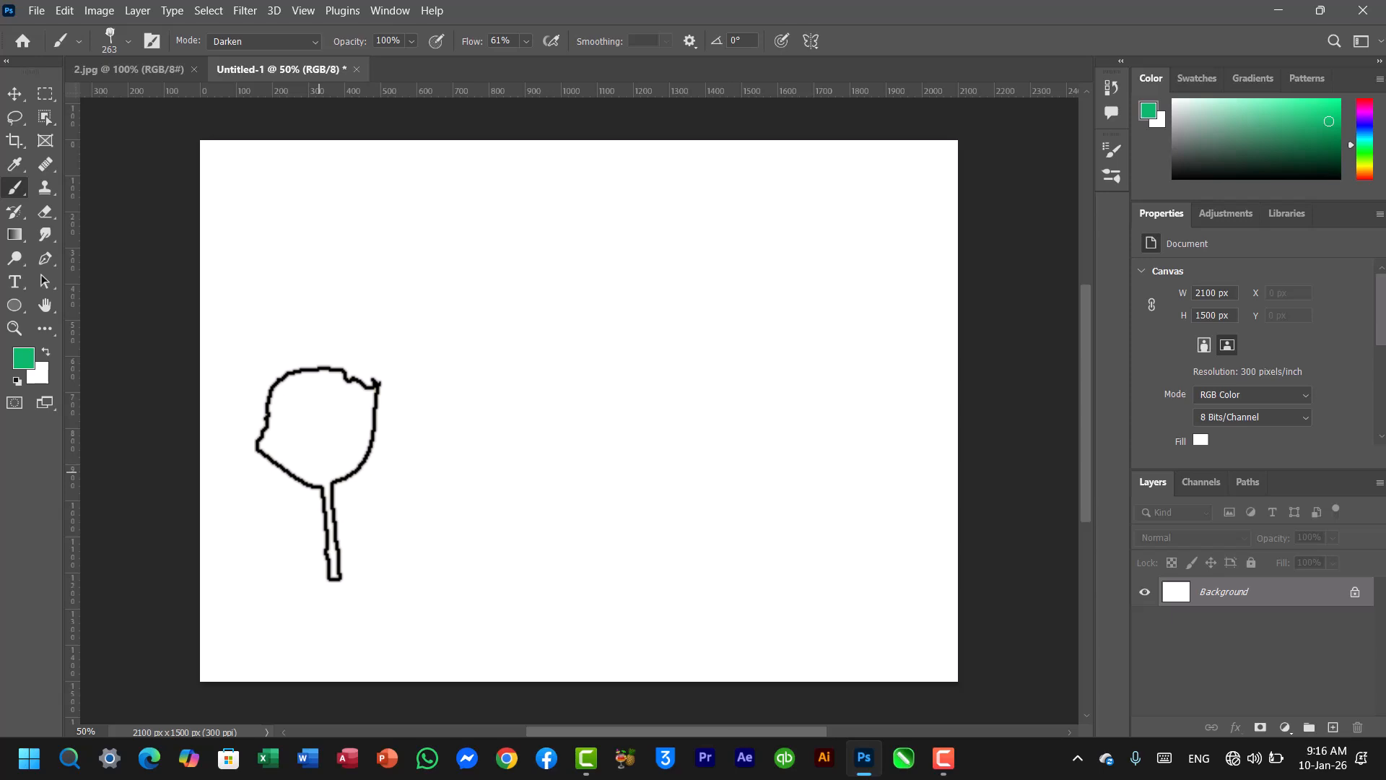
pyautogui.moveTo(318, 470); pyautogui.dragTo(305, 529)
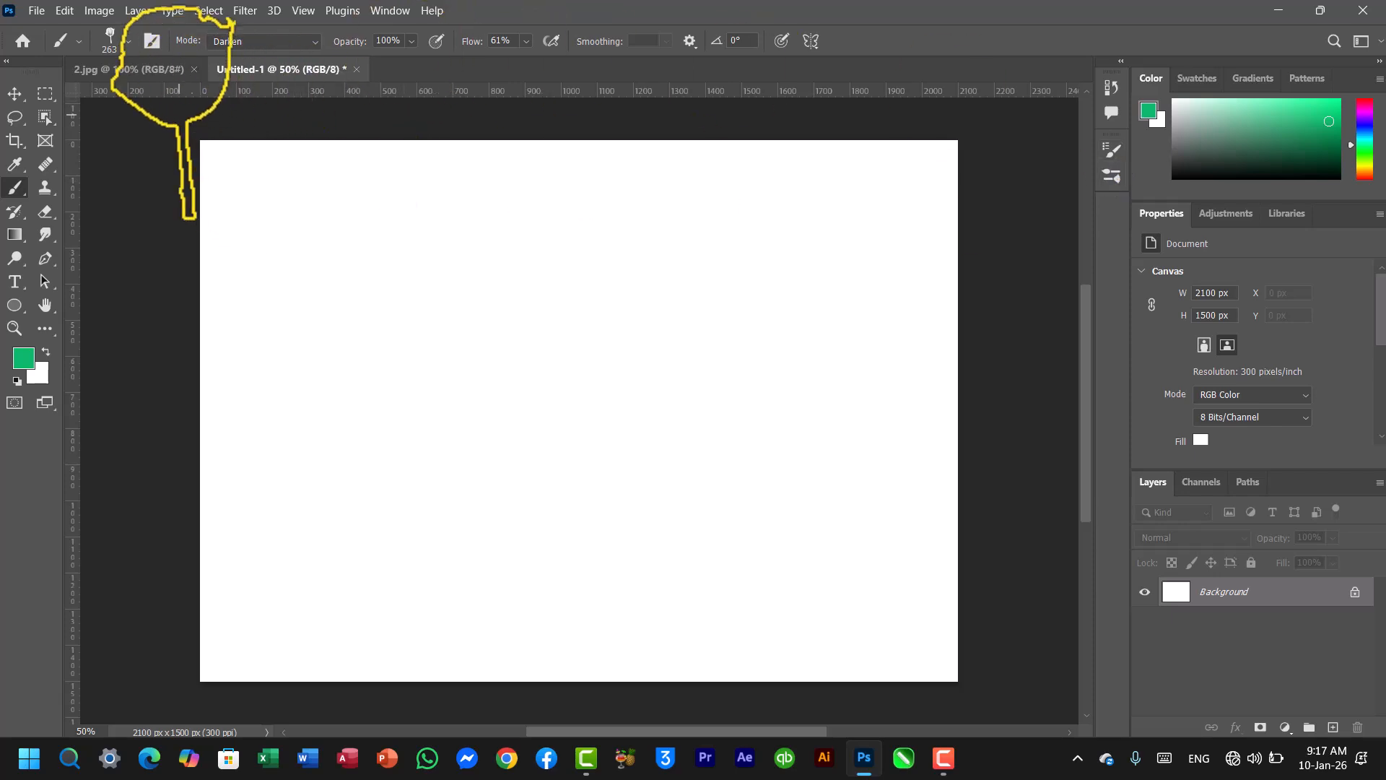
# - Open the Brush Settings and compare them with the brush presets, closing the presets again
pyautogui.click(151, 42)
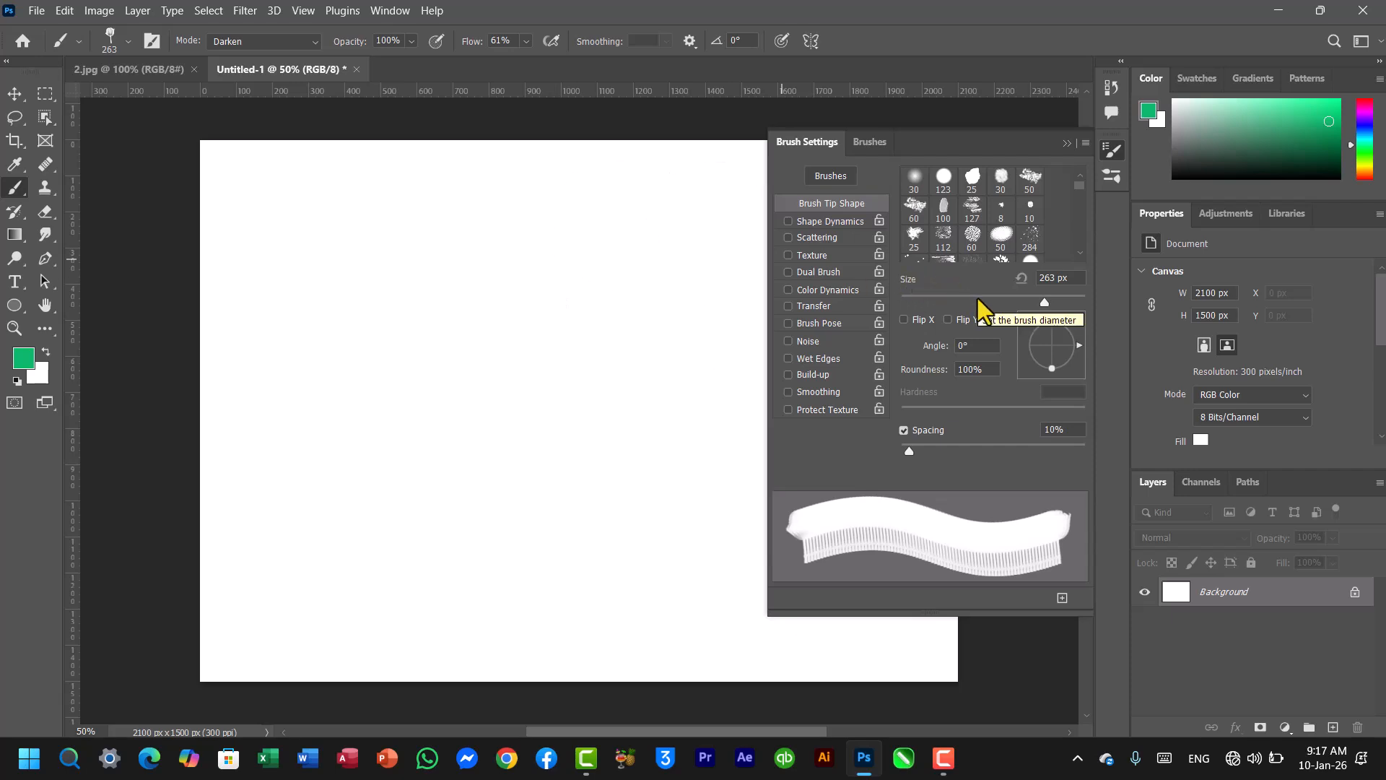
pyautogui.click(128, 42)
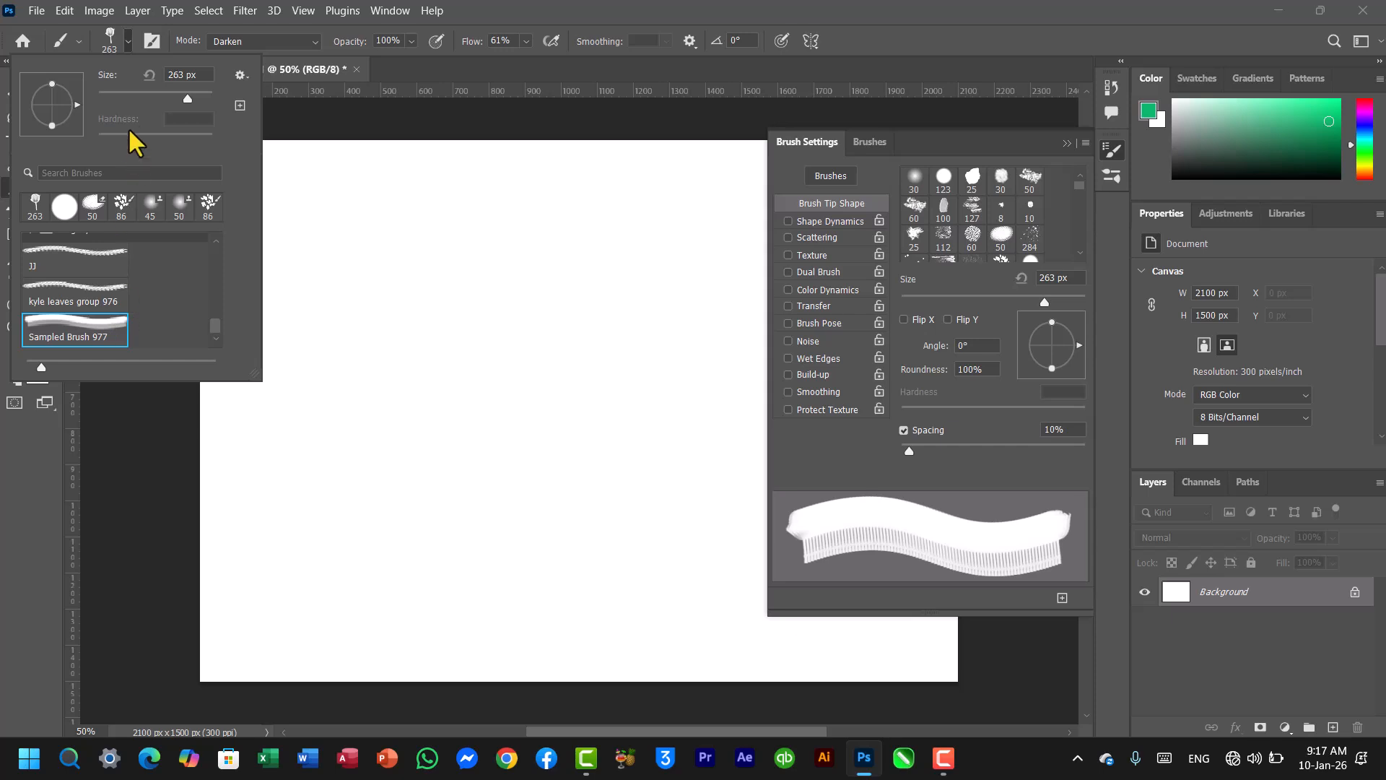
pyautogui.click(128, 42)
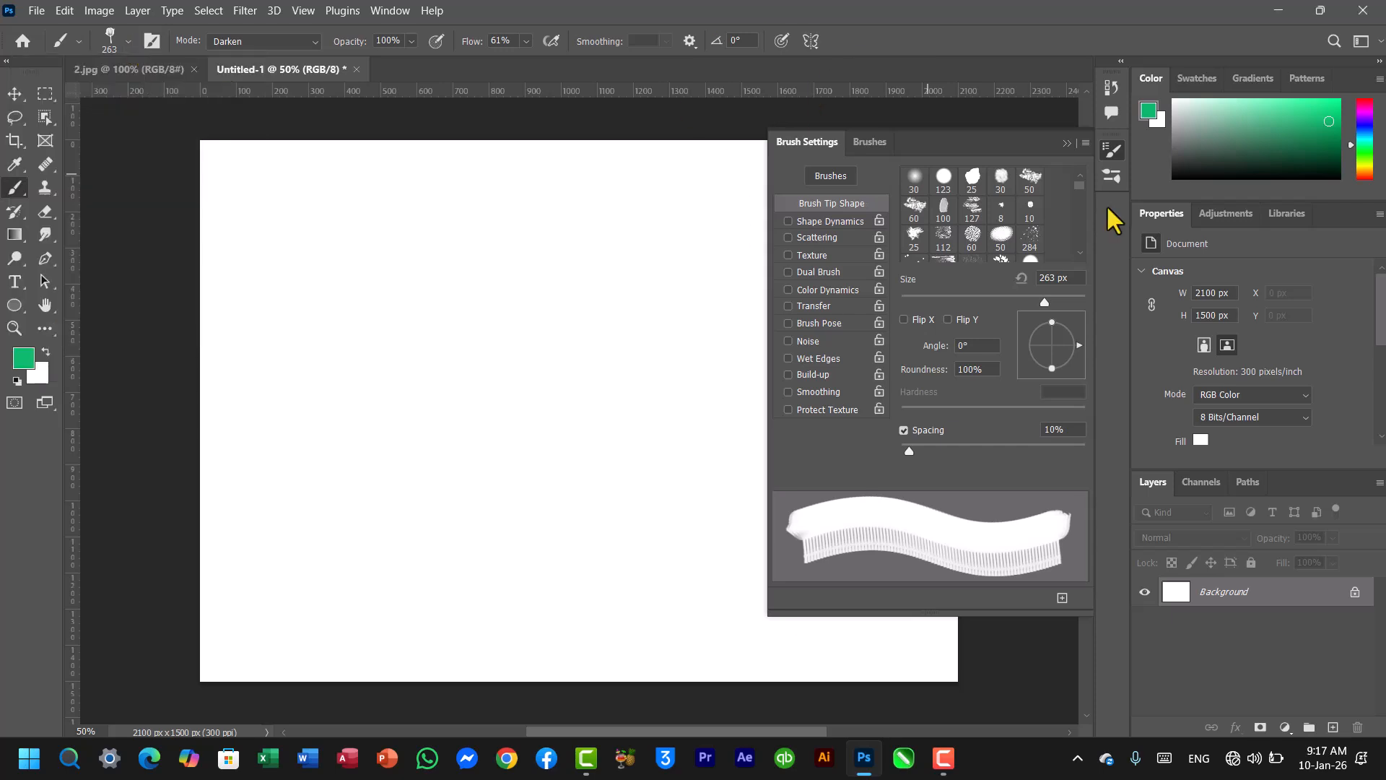
# - Choose the dotted 34 px brush tip and paint two short parallel diagonal green strokes near the middle of the canvas
pyautogui.moveTo(1078, 186); pyautogui.dragTo(1080, 263)
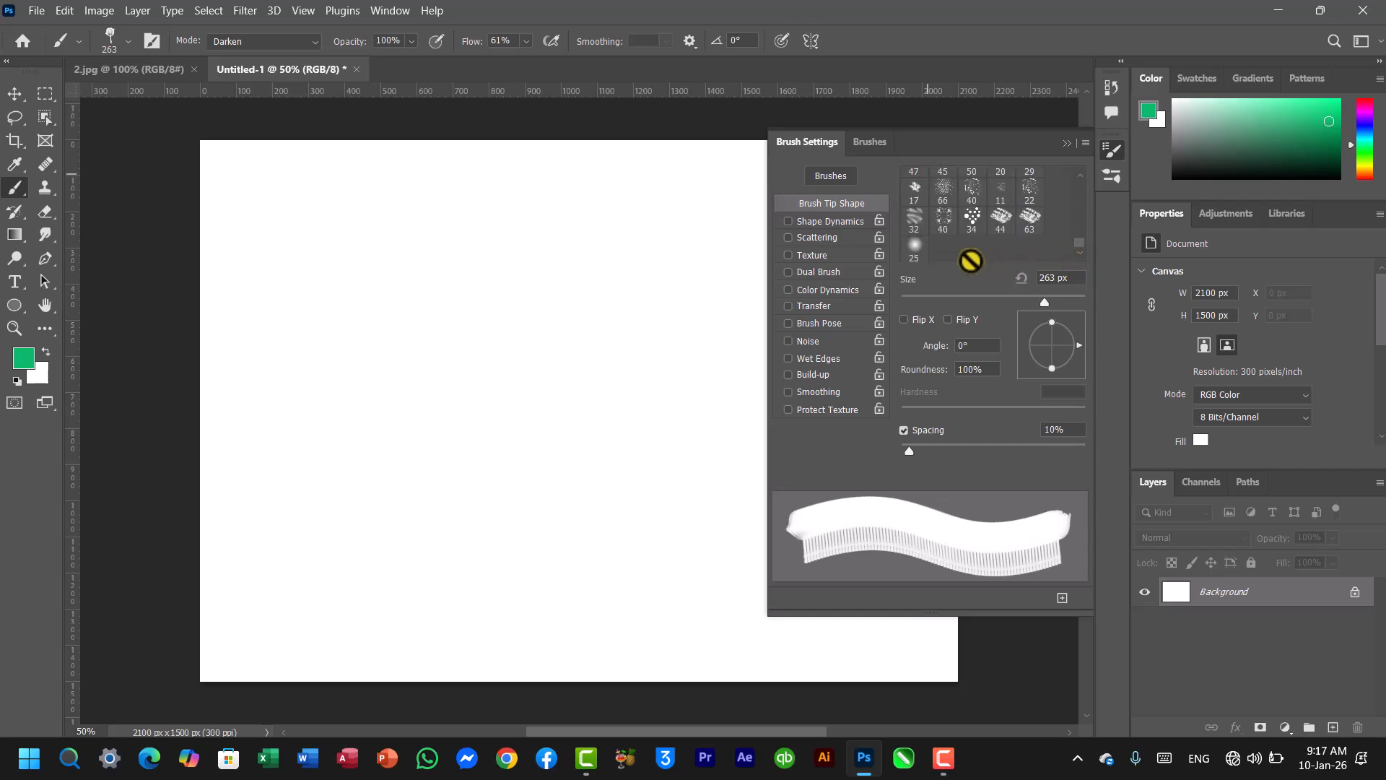
pyautogui.click(972, 217)
pyautogui.moveTo(563, 365); pyautogui.dragTo(460, 418)
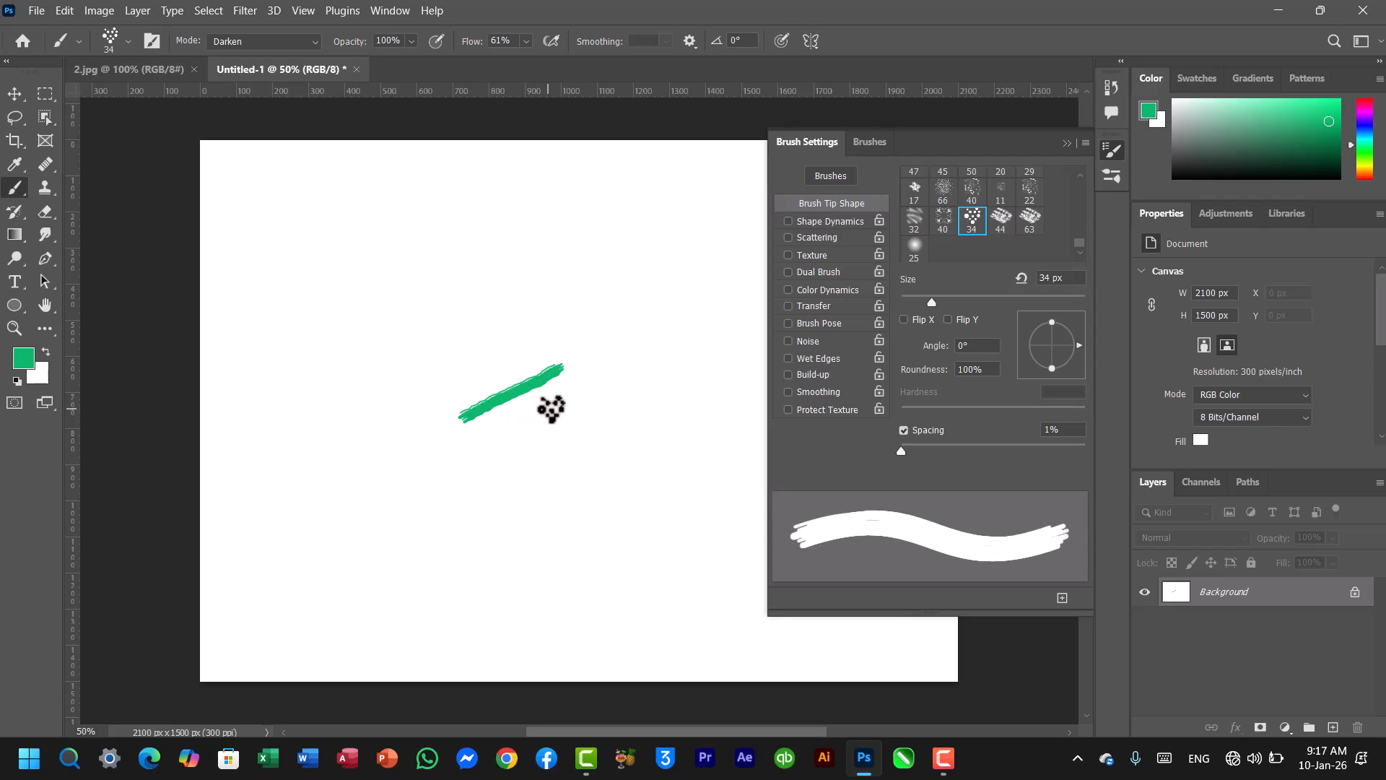
pyautogui.moveTo(570, 397); pyautogui.dragTo(481, 443)
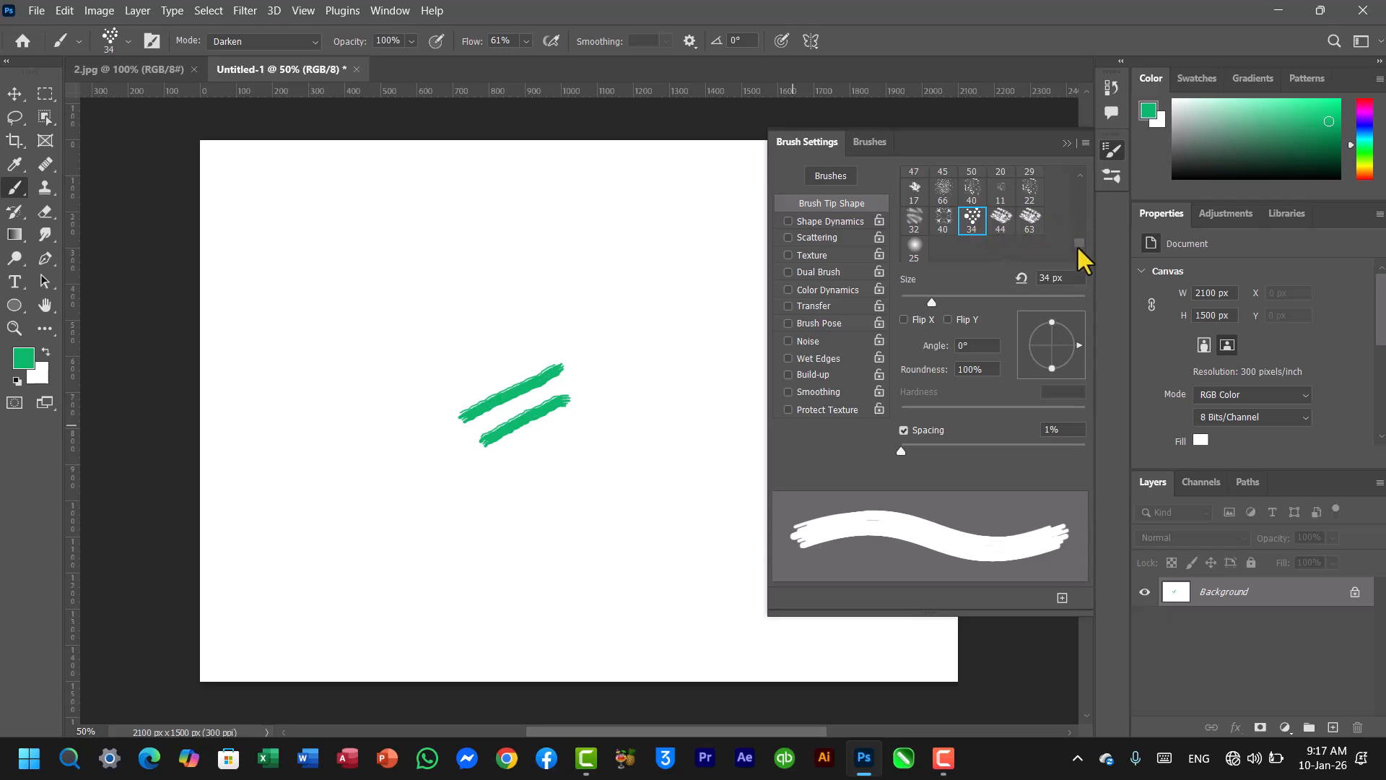
# - Choose the 104 px bristly brush tip and paint one short green stroke across the canvas's upper middle
pyautogui.scroll(5, 1080, 249)
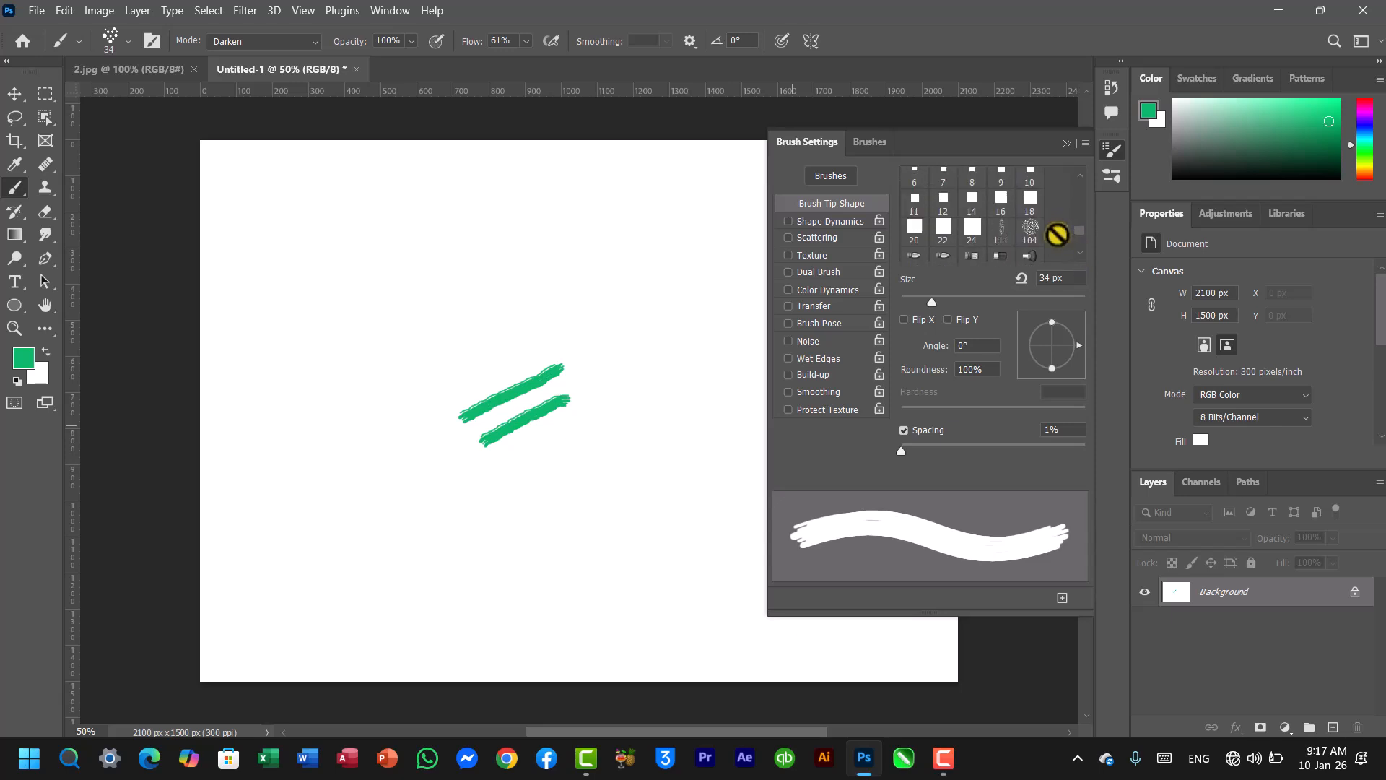
pyautogui.click(1030, 231)
pyautogui.moveTo(648, 246)
pyautogui.mouseDown()
pyautogui.moveTo(557, 249)
pyautogui.moveTo(538, 264)
pyautogui.mouseUp()
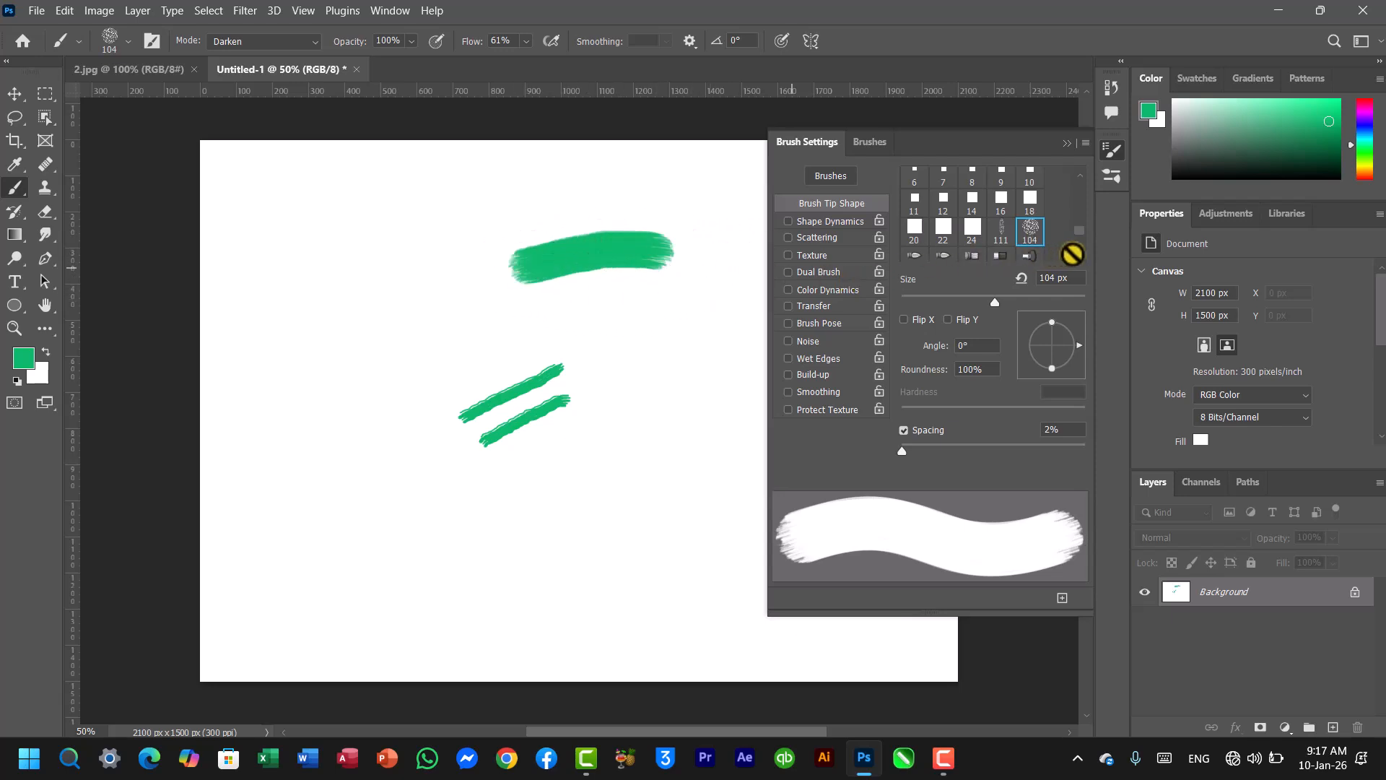
# - Select the 13 px Flat Blunt tip, switch to the 64 px leaf-cluster tip and stamp it once near the canvas's upper-left corner
pyautogui.click(1079, 253)
pyautogui.click(1079, 253)
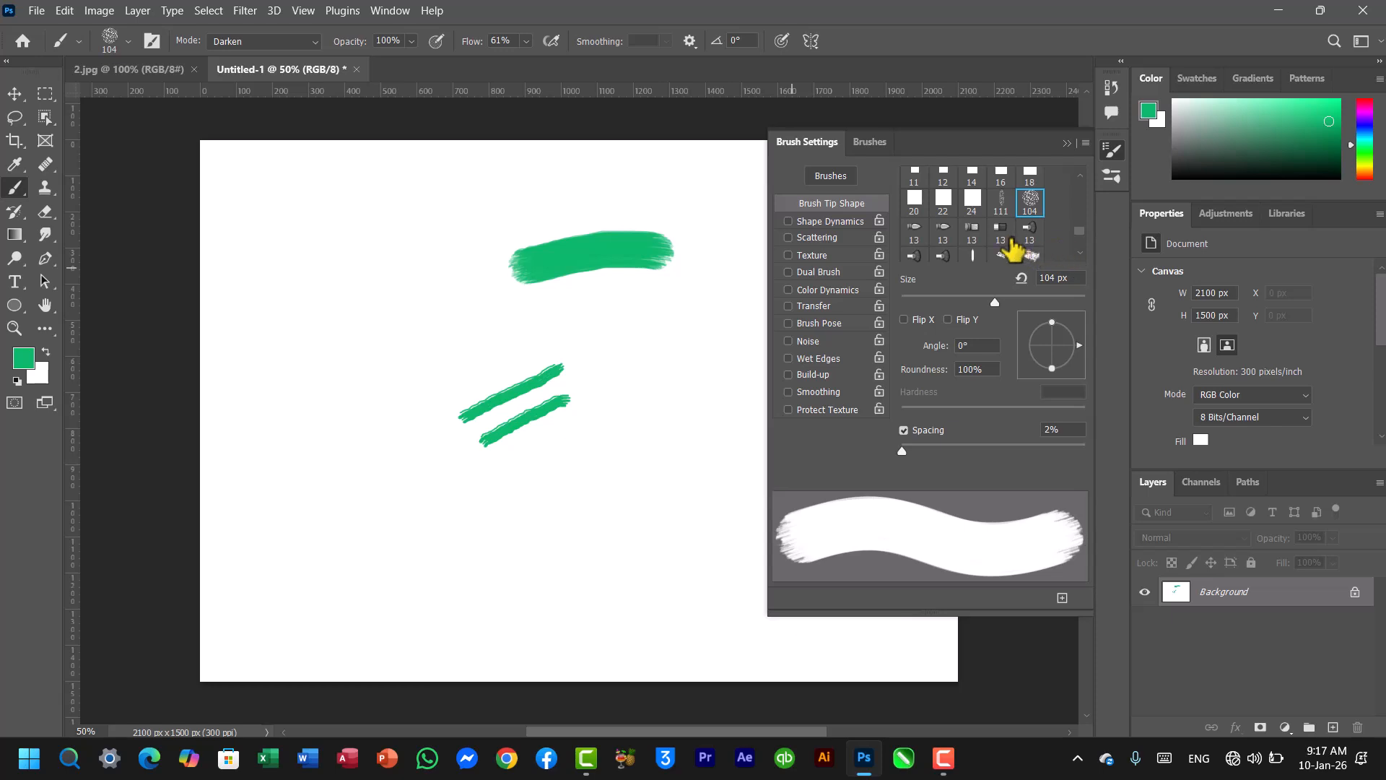
pyautogui.click(1001, 232)
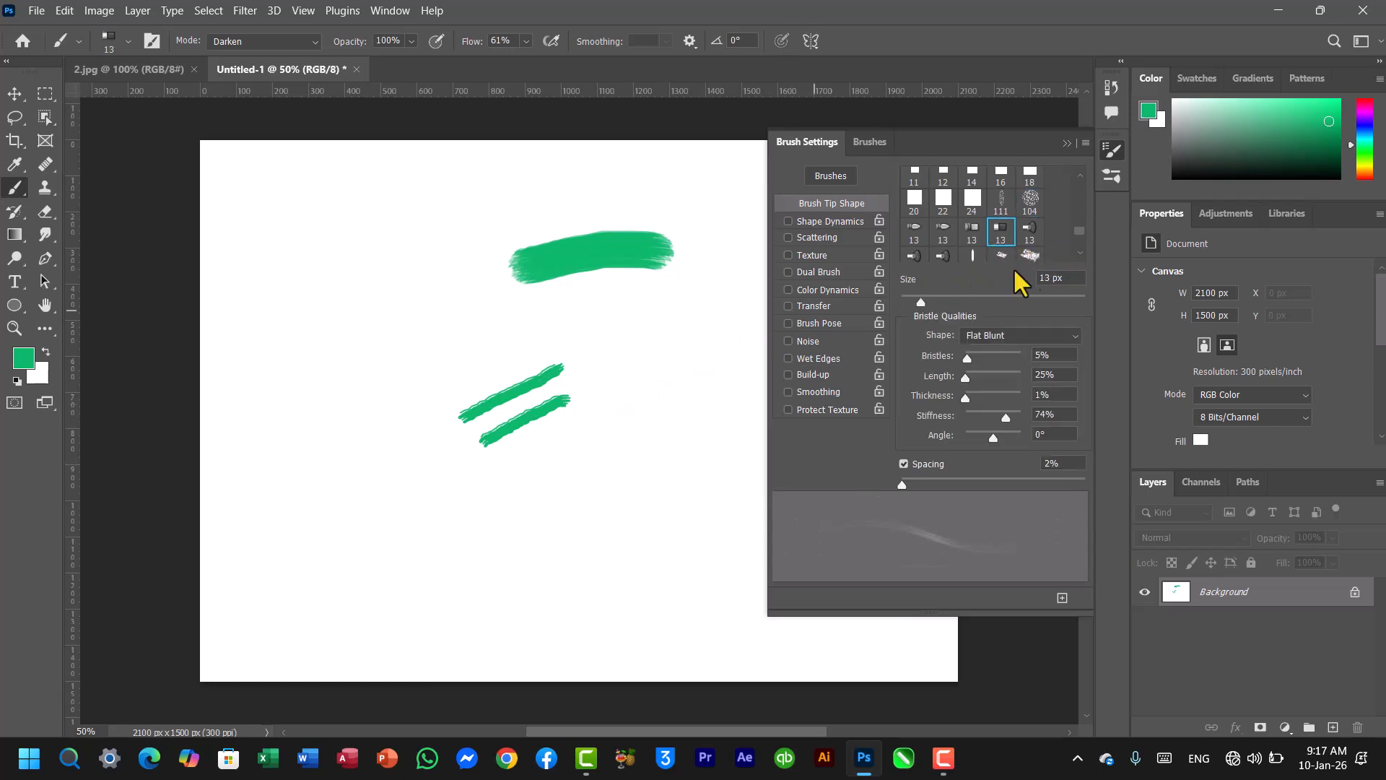
pyautogui.scroll(-3, 1082, 253)
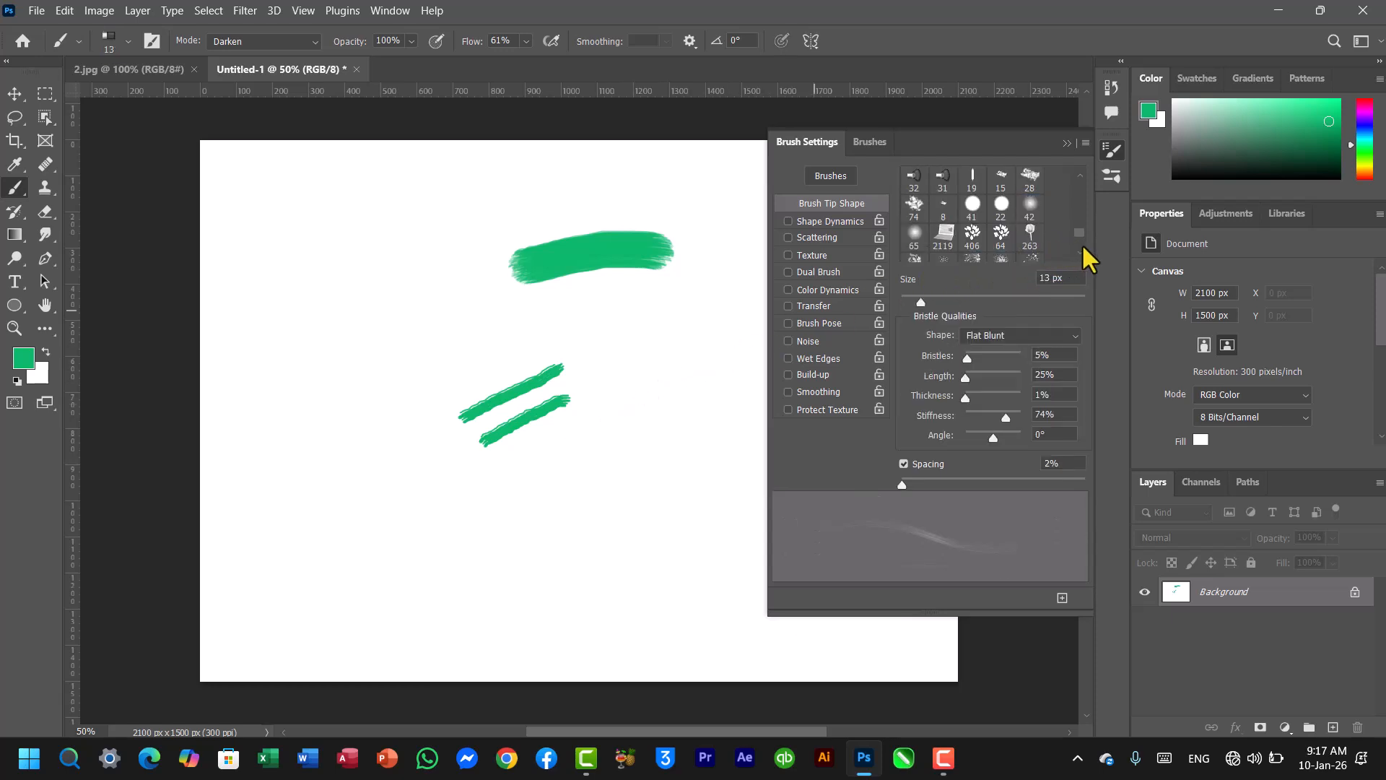
pyautogui.click(1000, 235)
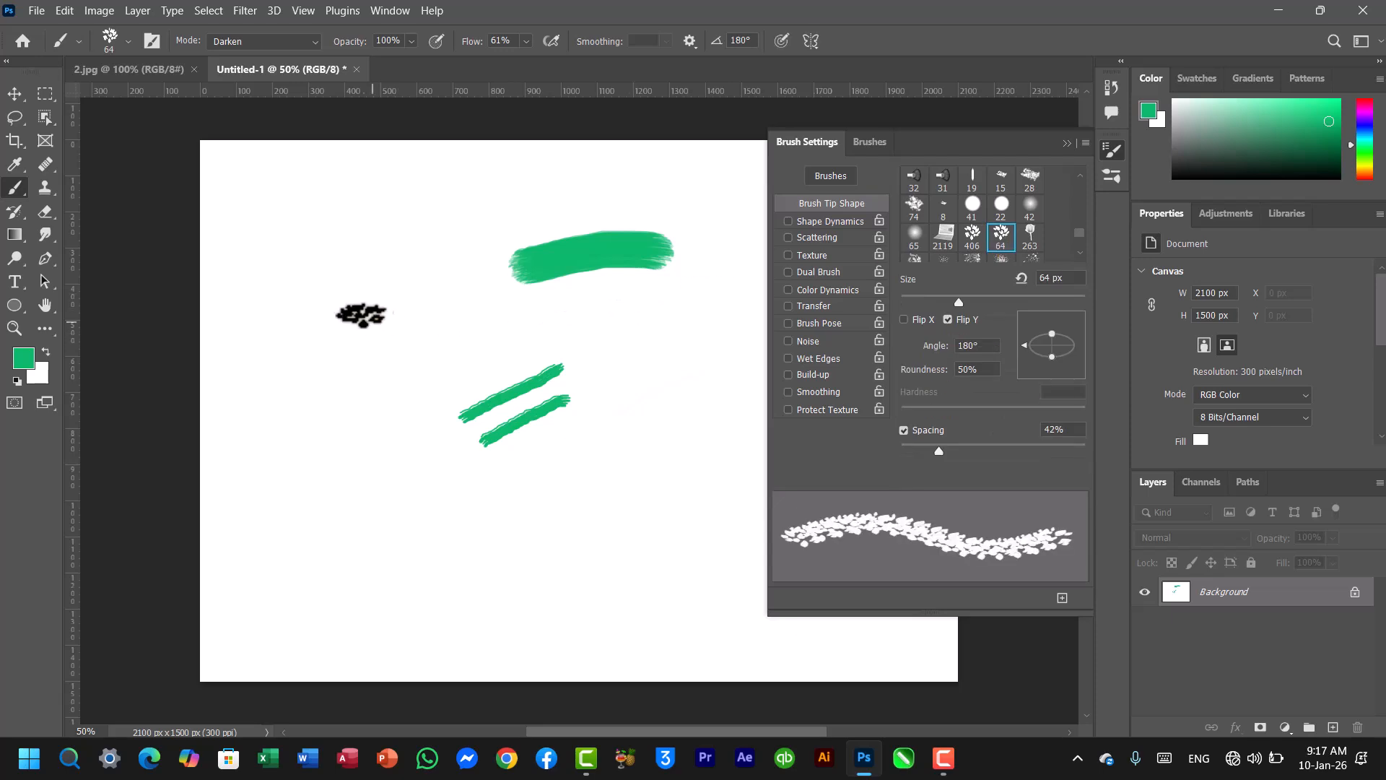
pyautogui.click(311, 248)
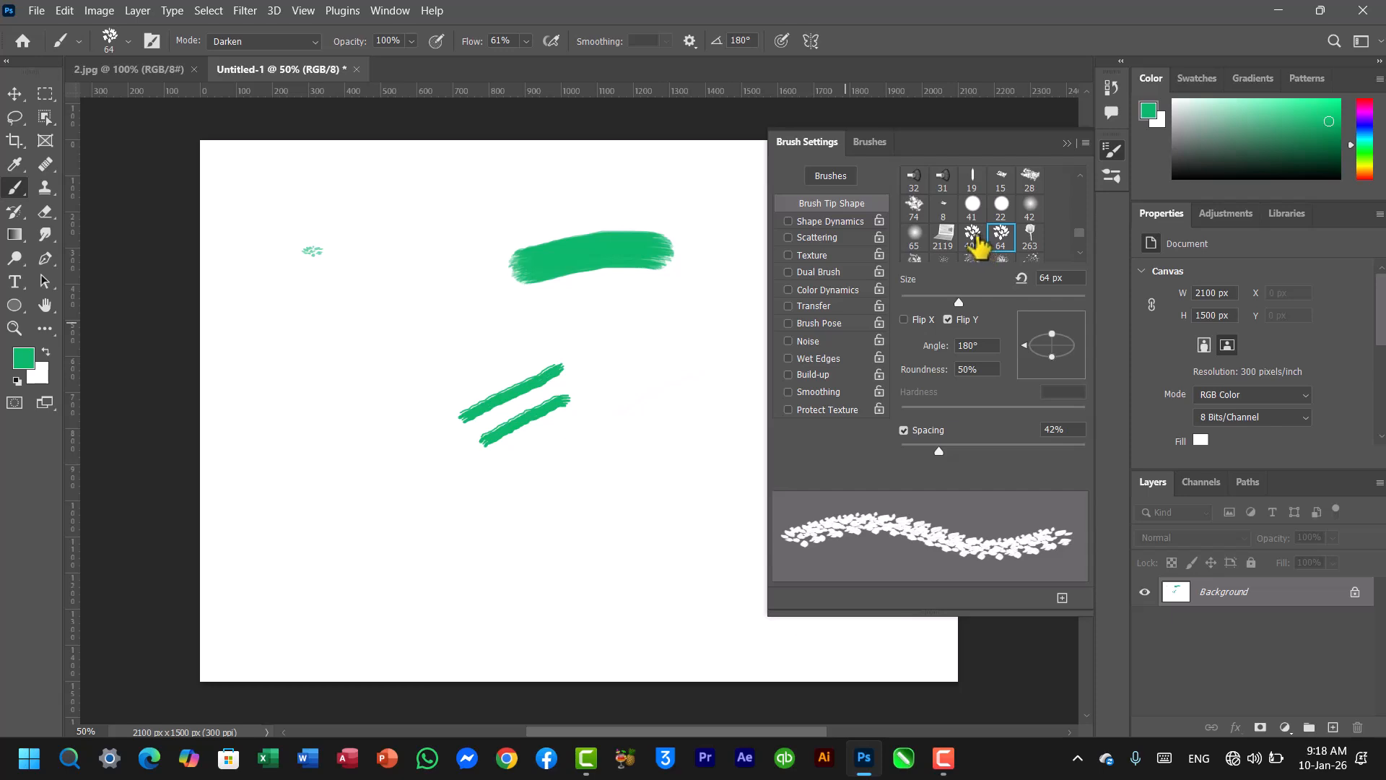
# - Choose the 406 px leaf-cluster tip, try it in the canvas's lower middle, and undo all the green strokes and stamps
pyautogui.click(972, 237)
pyautogui.click(599, 498)
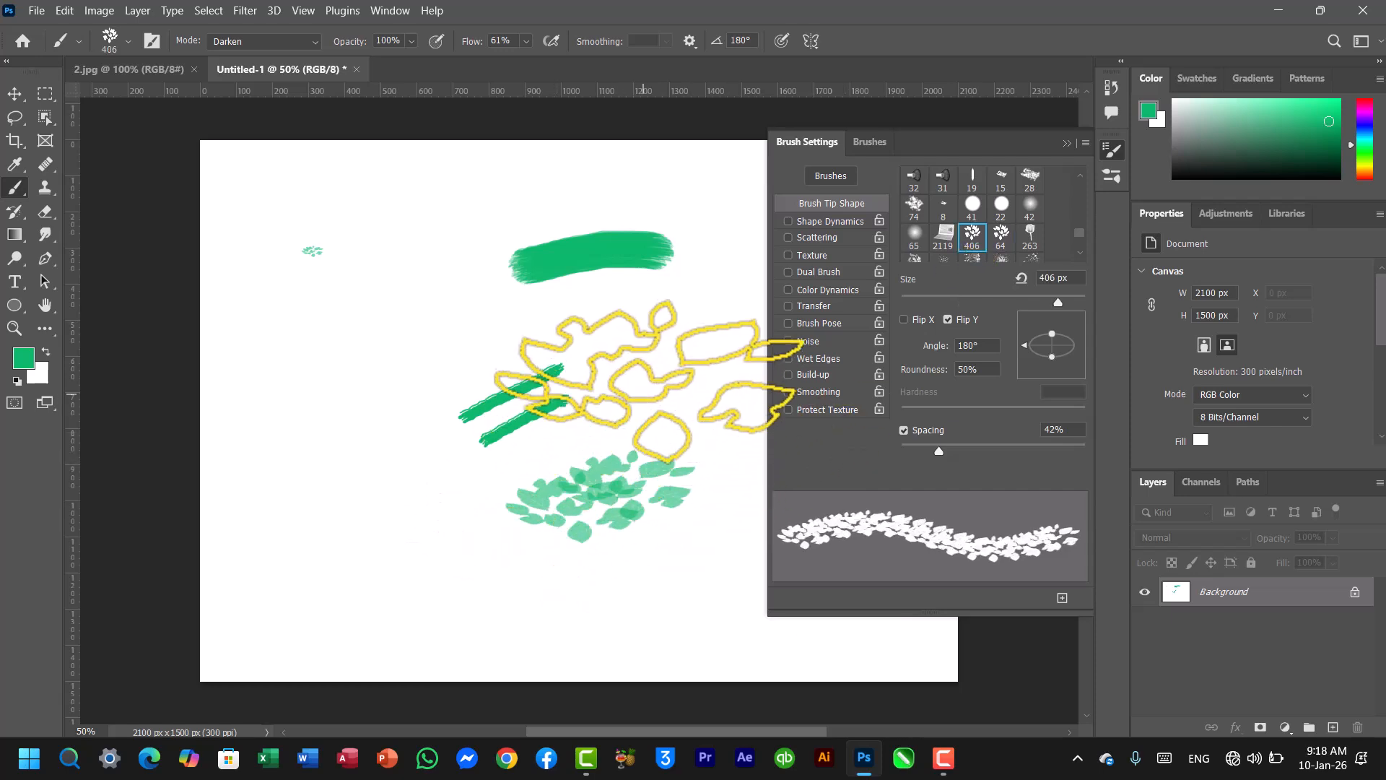
pyautogui.hotkey('ctrl', 'z')
pyautogui.hotkey('ctrl', 'z')
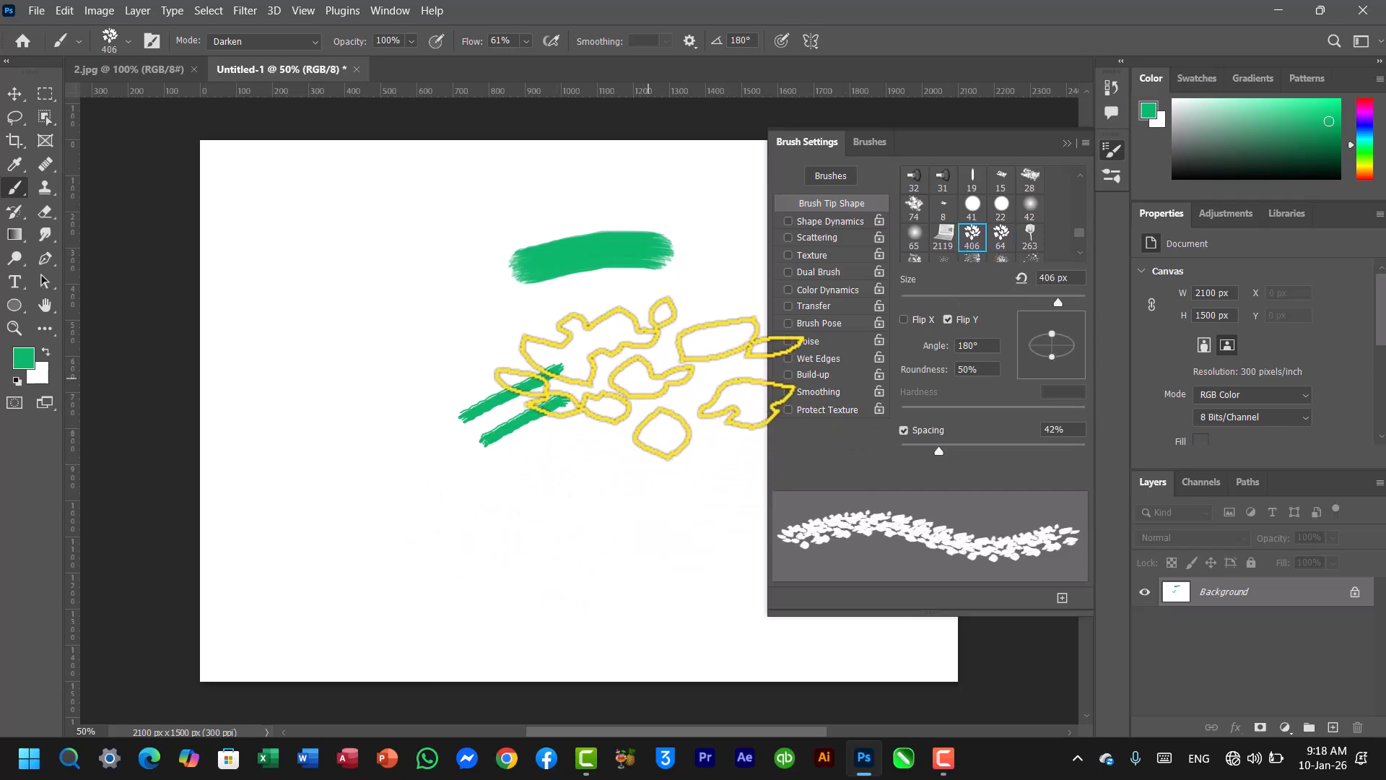
pyautogui.hotkey('ctrl', 'z')
pyautogui.hotkey('ctrl', 'z')
pyautogui.hotkey('ctrl', 'z')
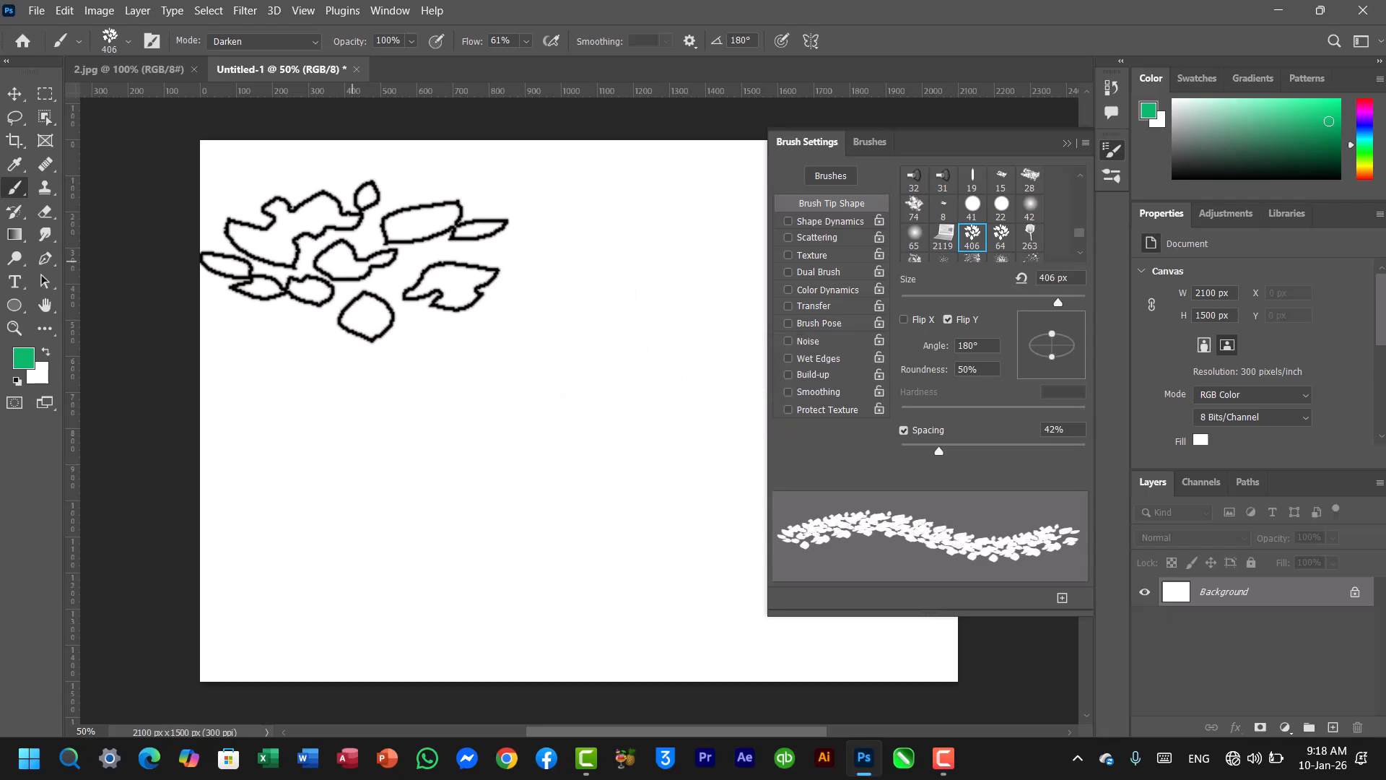
# - Stamp the 406 px leaf cluster once near the canvas's upper-left corner, and three small ones in a row beside it at 79 px
pyautogui.click(313, 230)
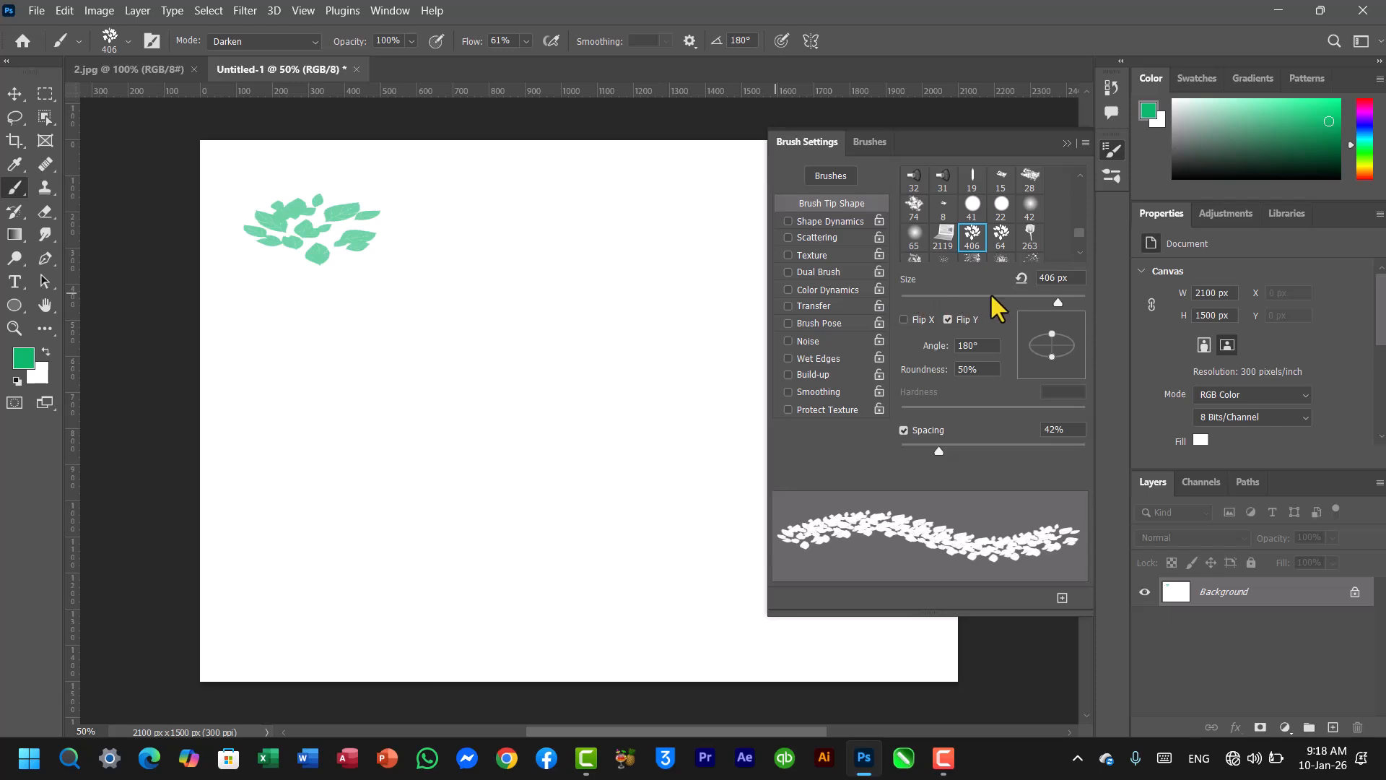
pyautogui.click(1019, 294)
pyautogui.moveTo(1005, 300); pyautogui.dragTo(973, 300)
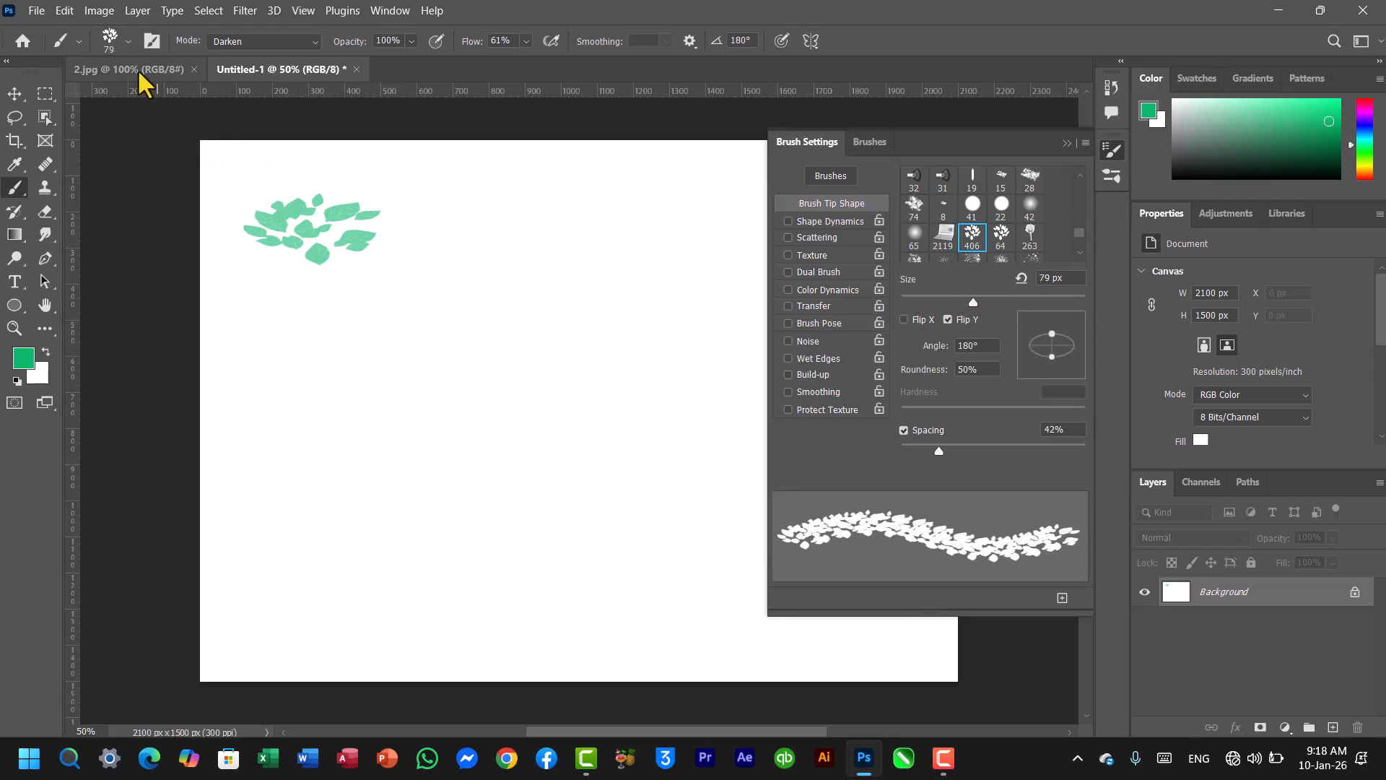
pyautogui.click(128, 43)
pyautogui.click(128, 43)
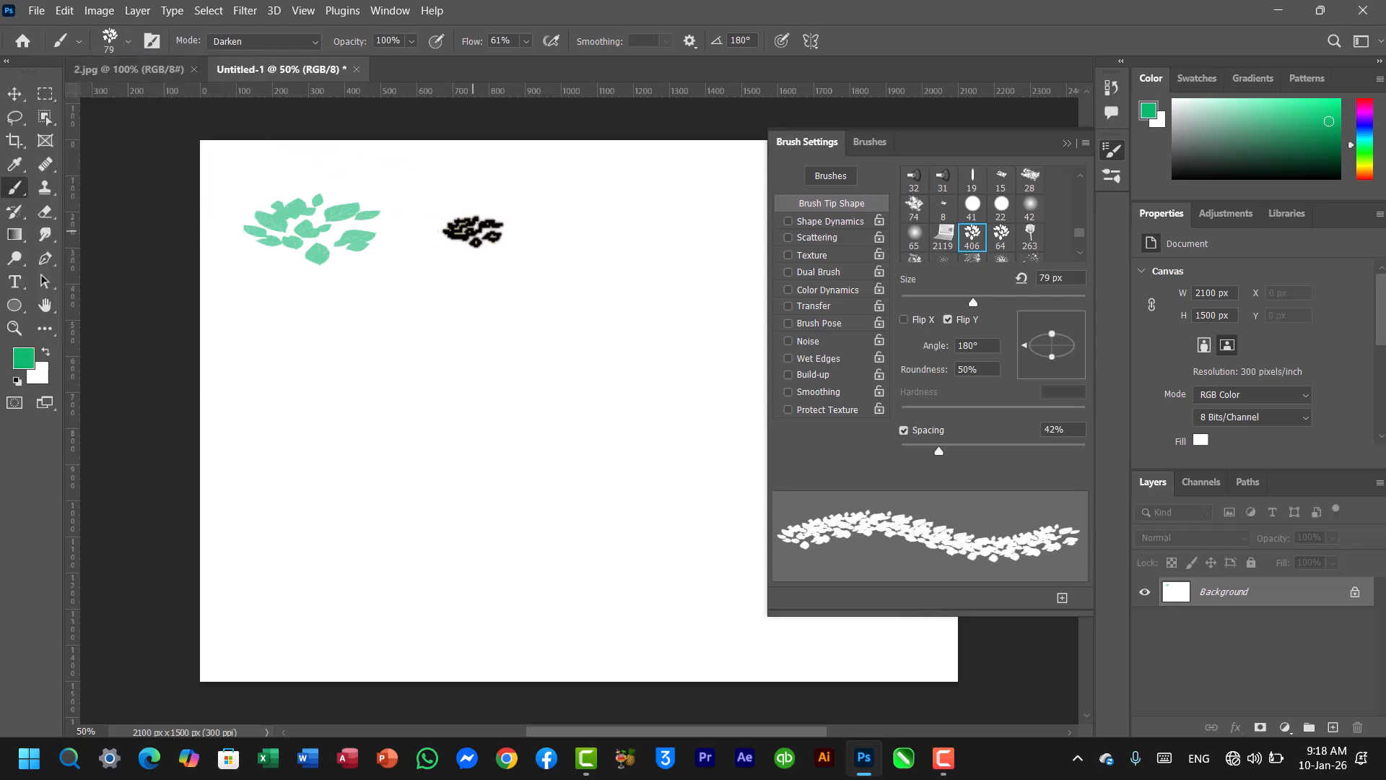
pyautogui.click(459, 229)
pyautogui.click(511, 226)
pyautogui.click(558, 224)
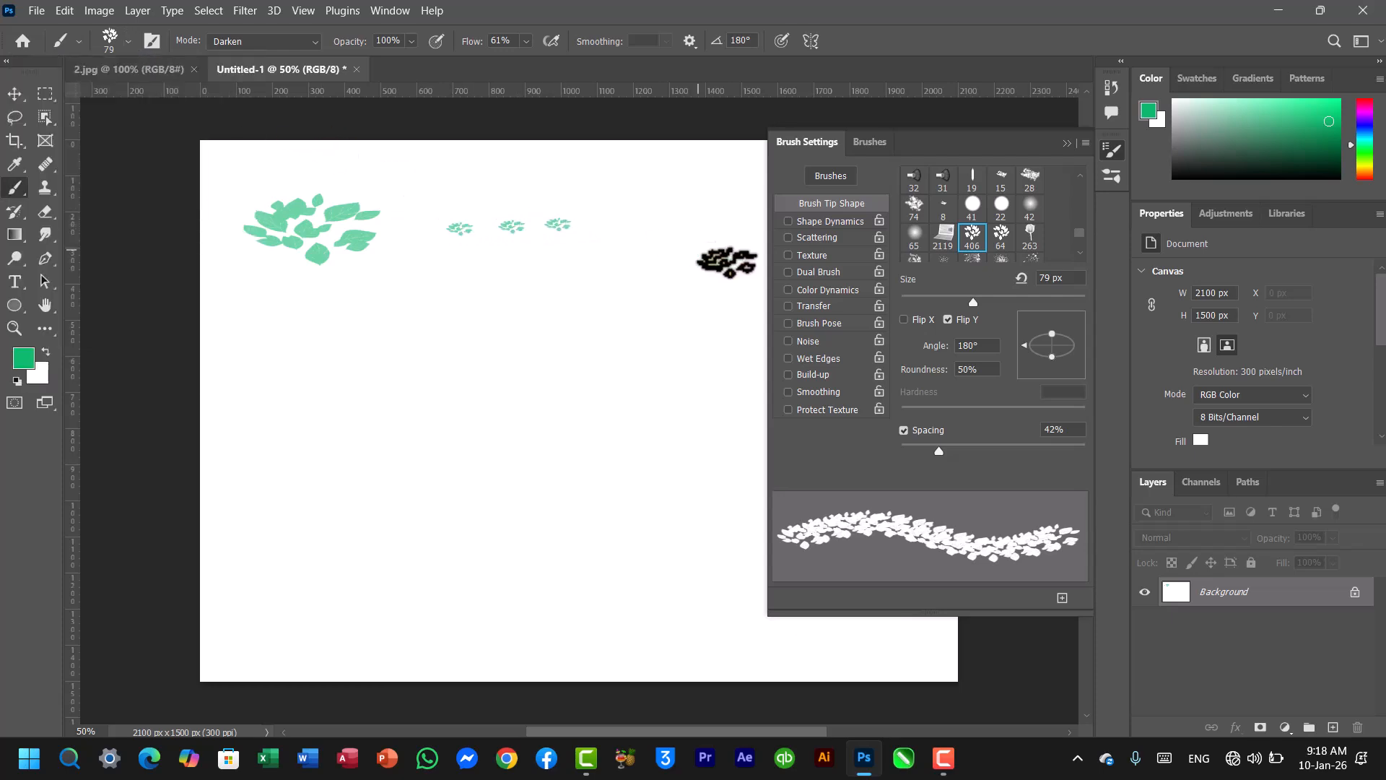
# - Set the brush size to 288 px and stamp two leaf clusters side by side below the small ones
pyautogui.moveTo(973, 302); pyautogui.dragTo(1047, 302)
pyautogui.click(444, 300)
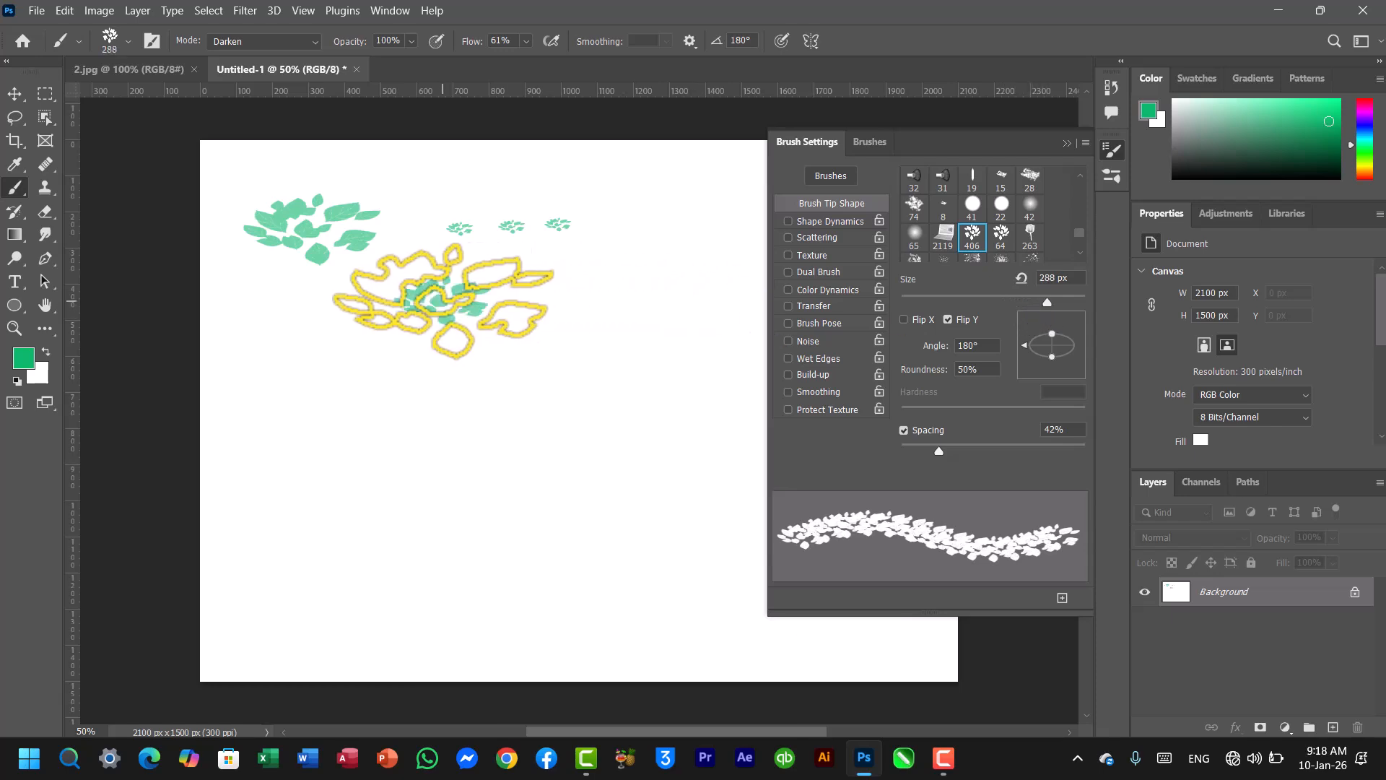
pyautogui.click(557, 307)
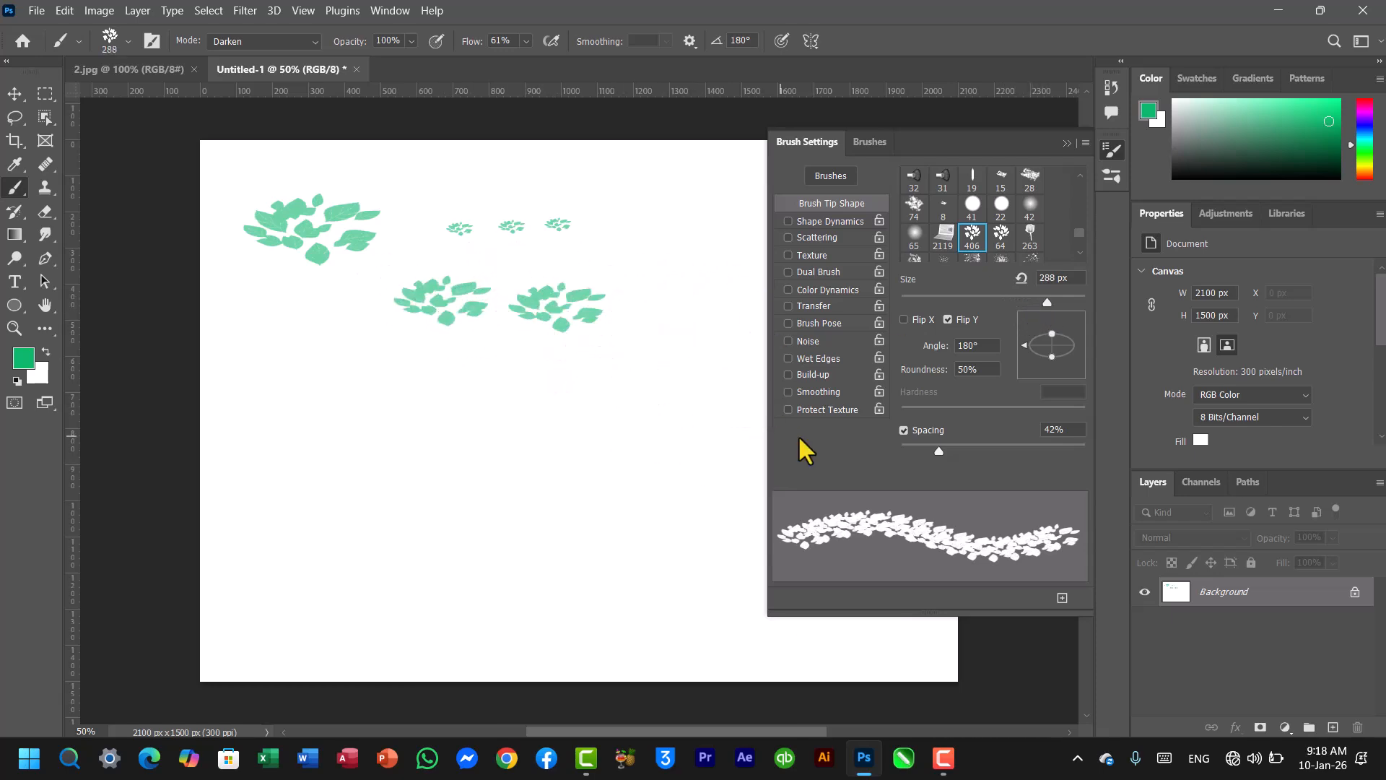
# - Stamp a leaf cluster at the start of the second row with Flip X on, and another directly below it with Flip X off
pyautogui.click(903, 318)
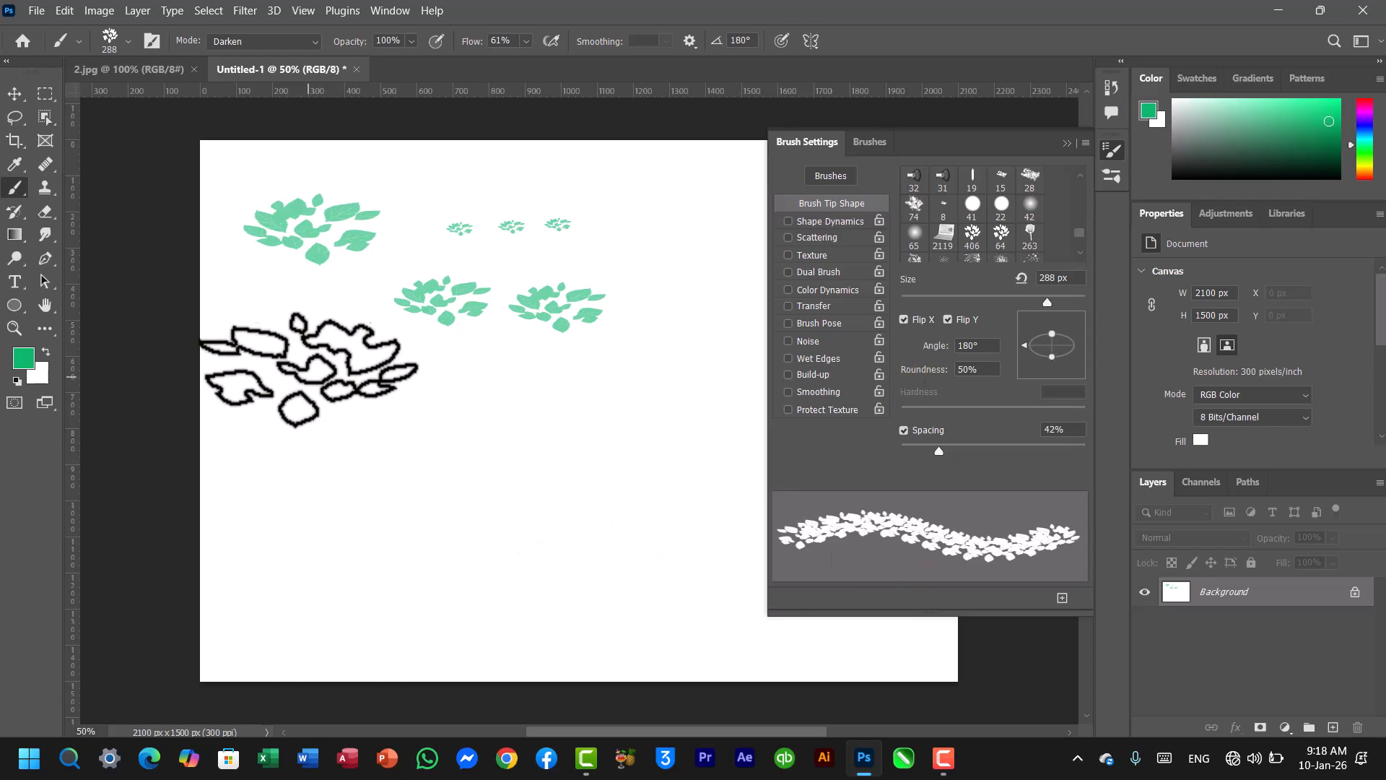
pyautogui.click(292, 317)
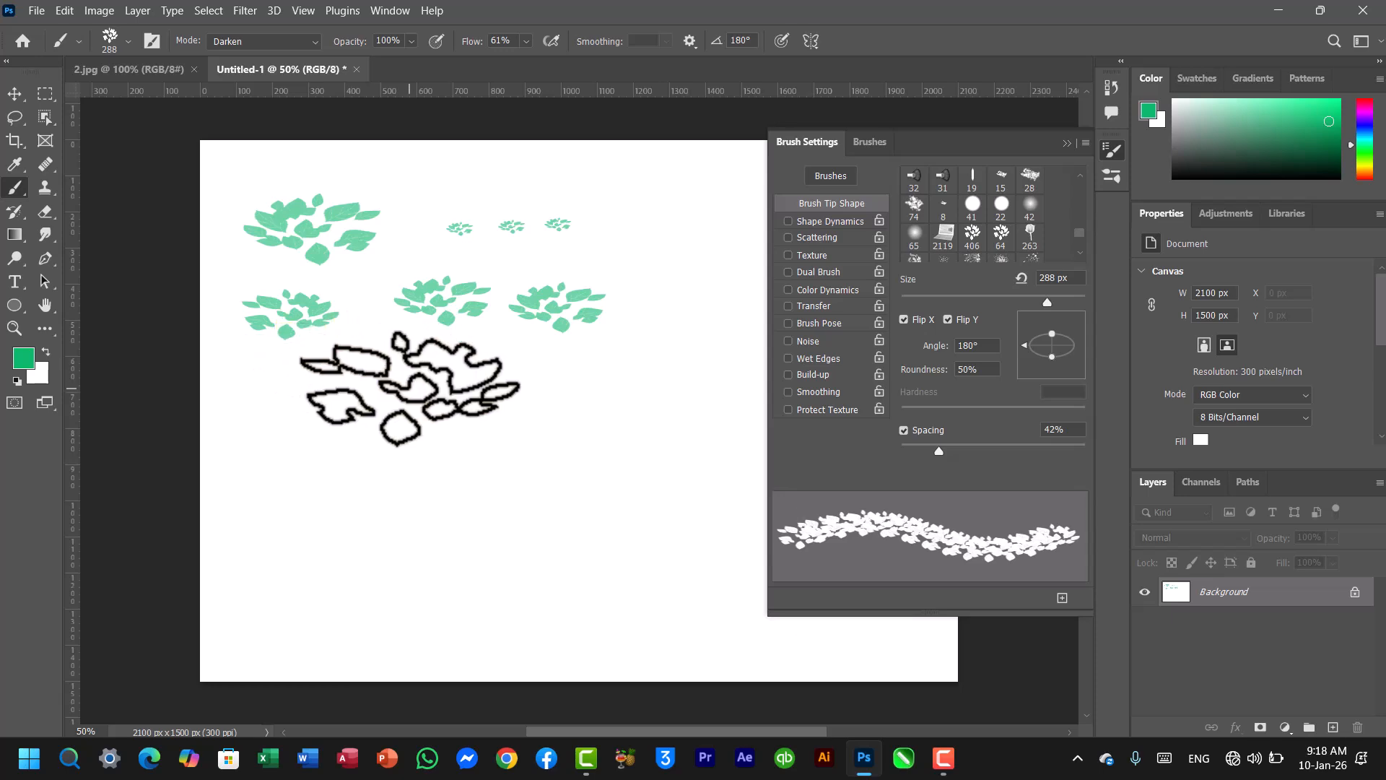
pyautogui.click(904, 319)
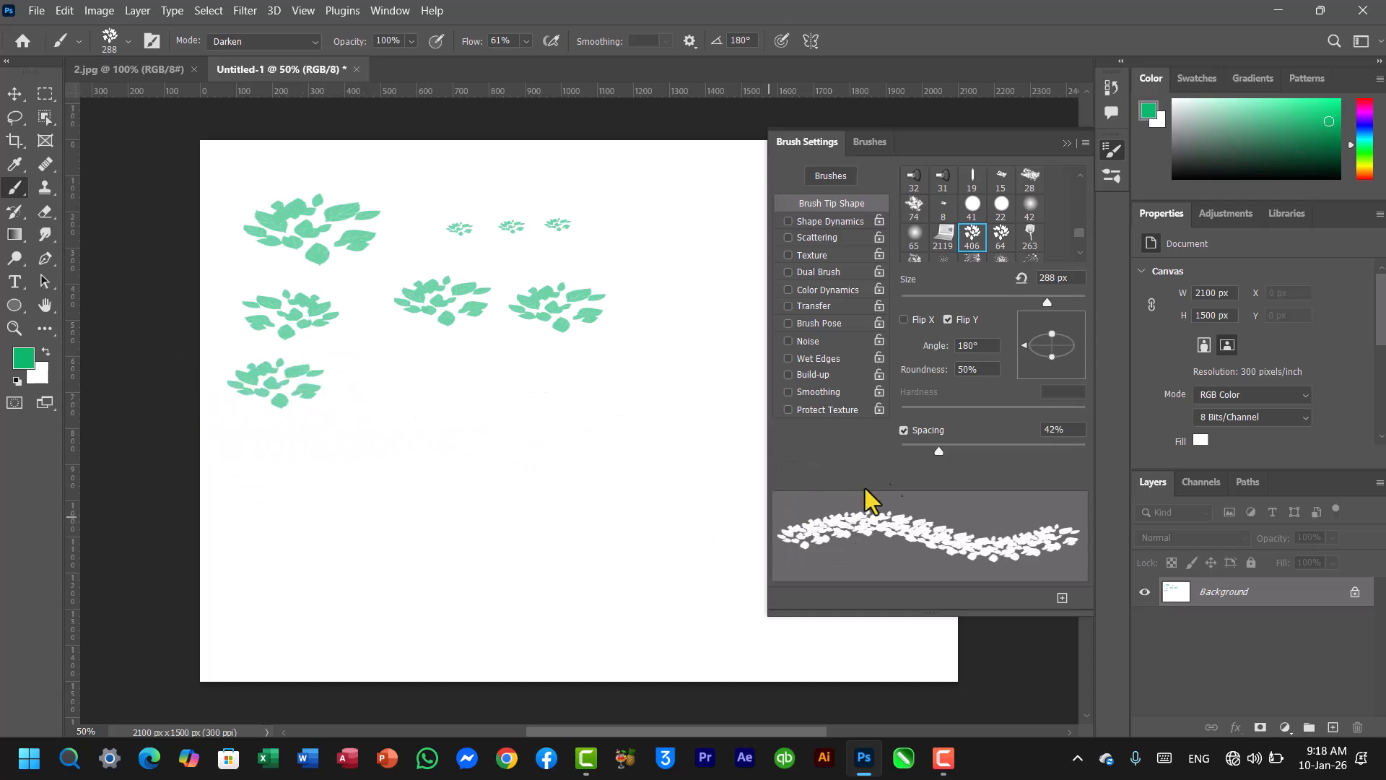
# - Turn Flip Y off and Flip X on, and stamp three leaf clusters along the third row
pyautogui.click(949, 318)
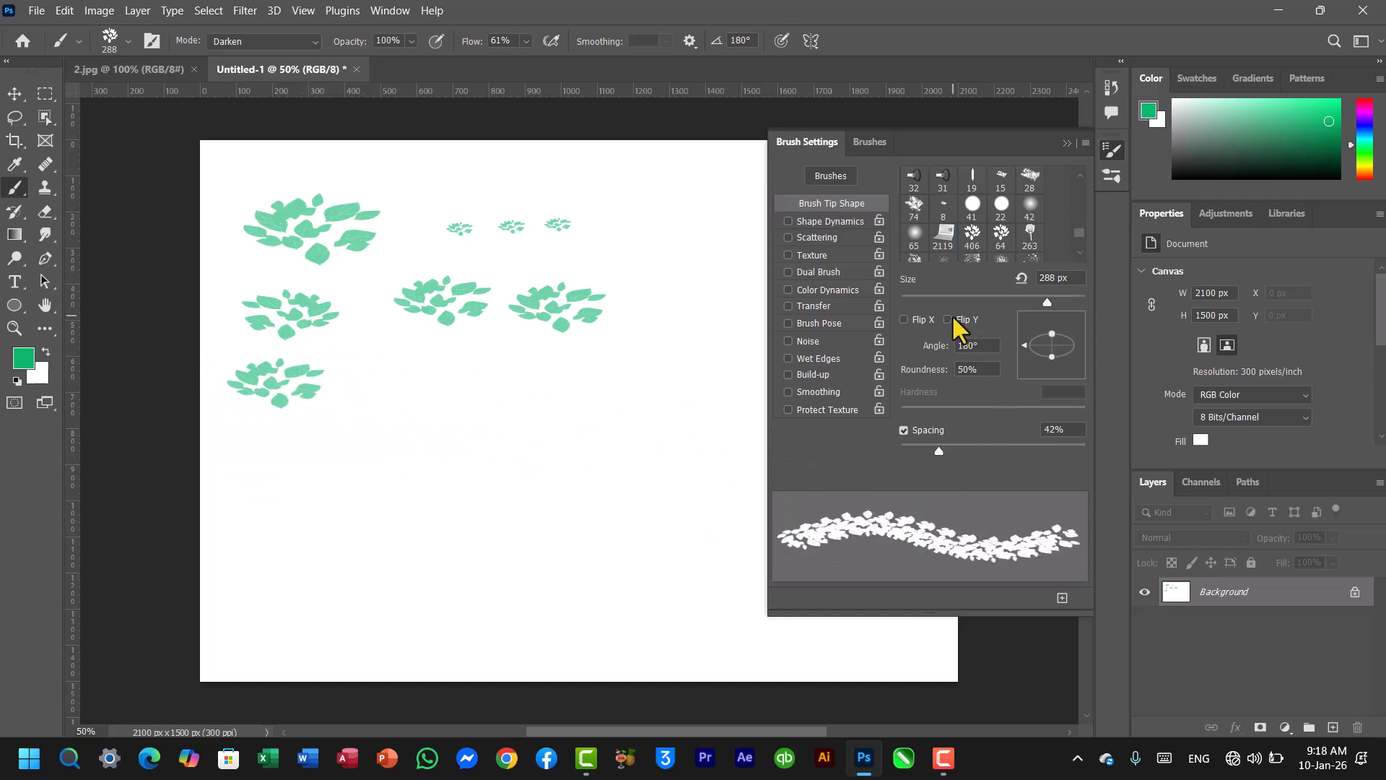
pyautogui.click(903, 319)
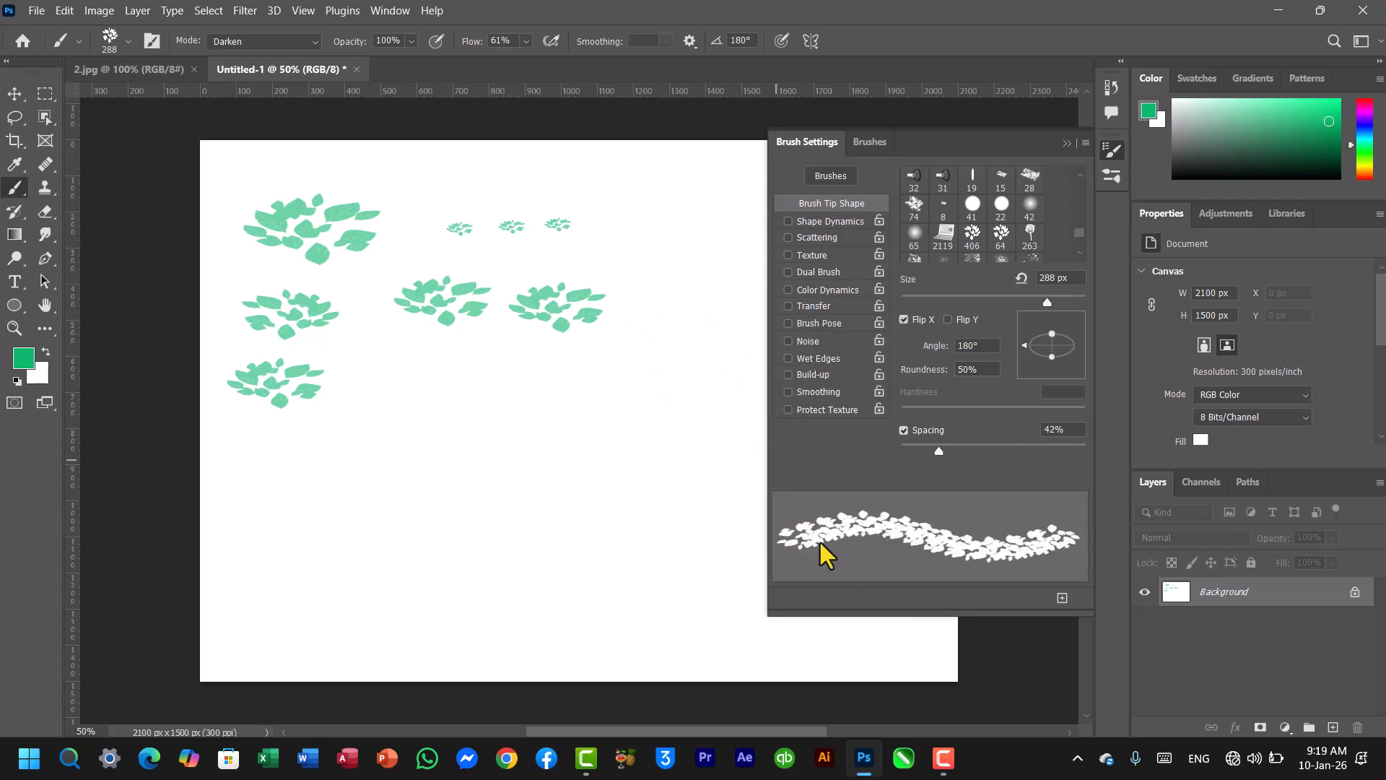
pyautogui.click(380, 391)
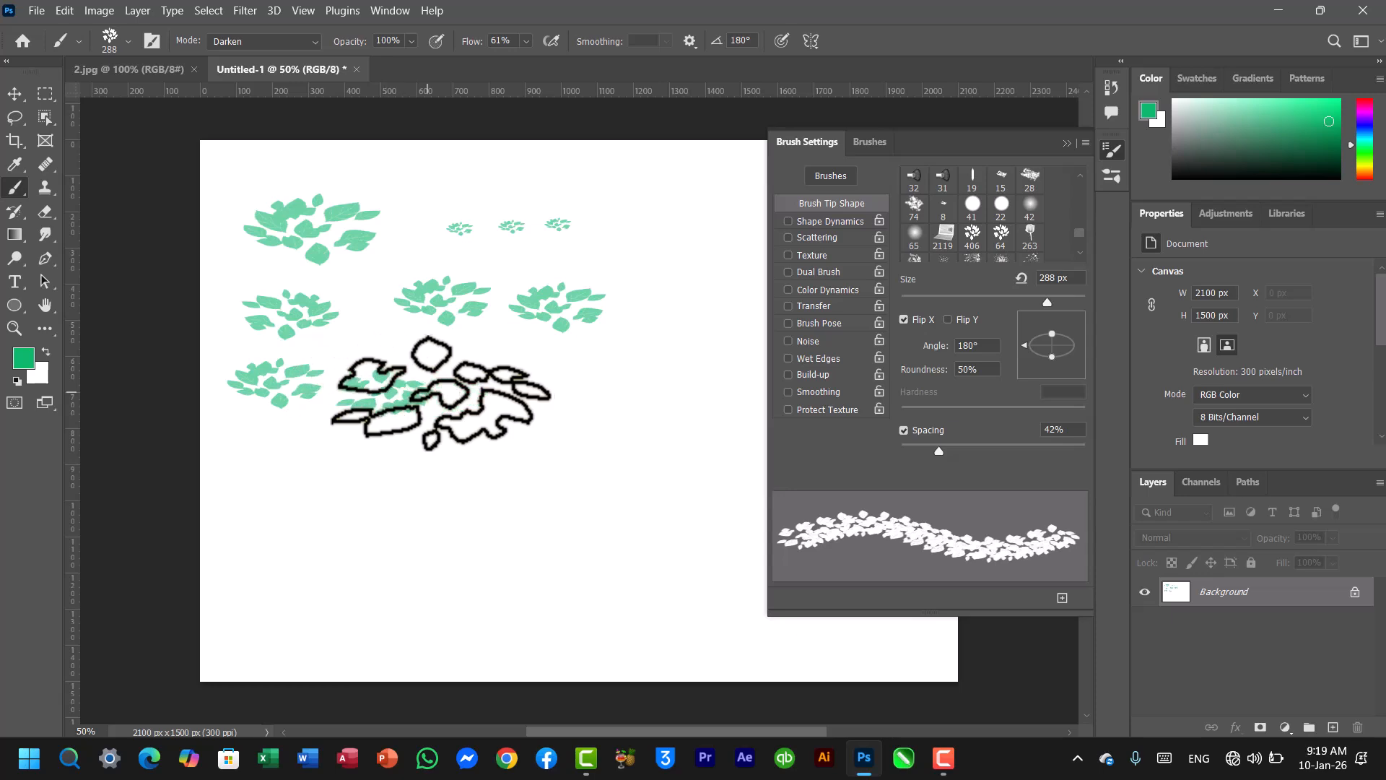
pyautogui.click(496, 400)
pyautogui.click(610, 373)
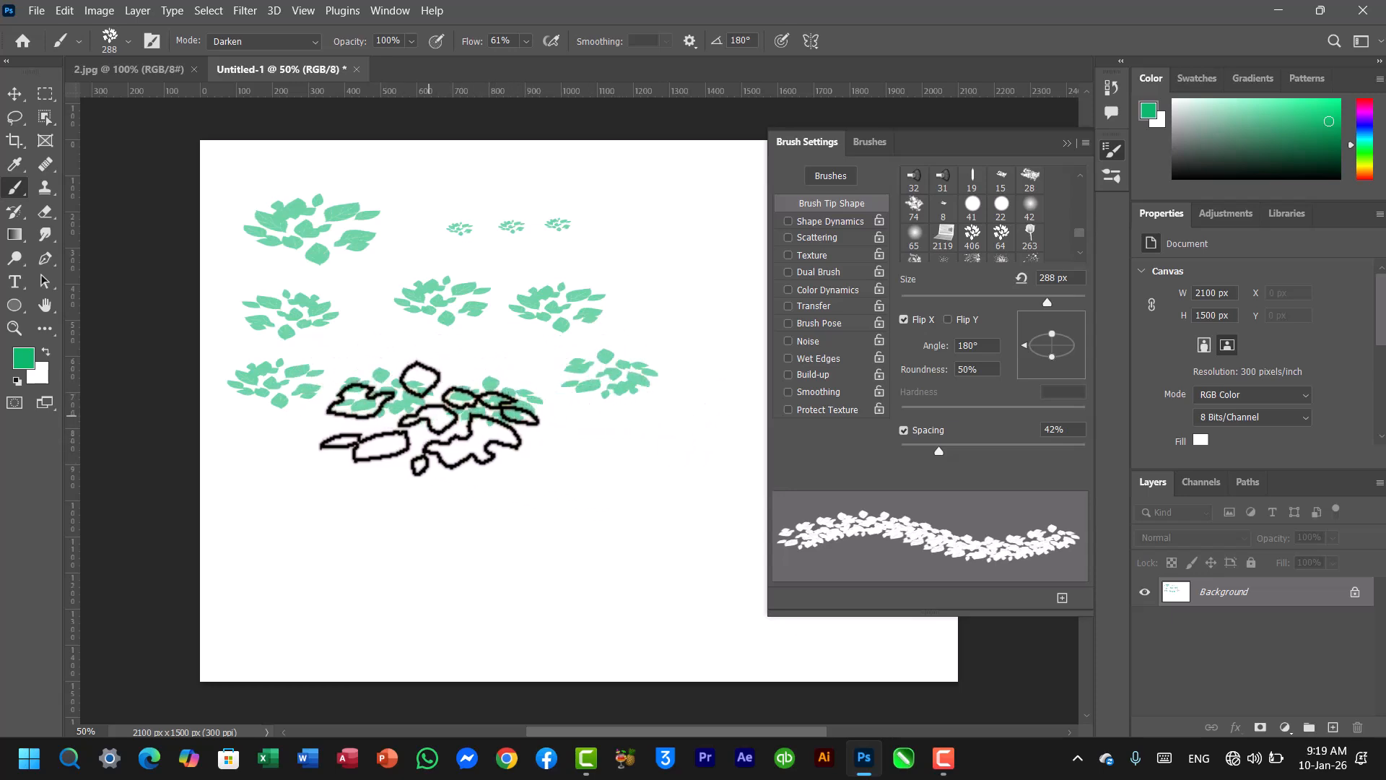
# - Stamp one leaf cluster with both flips off and five across the canvas's lower part with Flip Y on, ending with Flip Y off
pyautogui.click(904, 319)
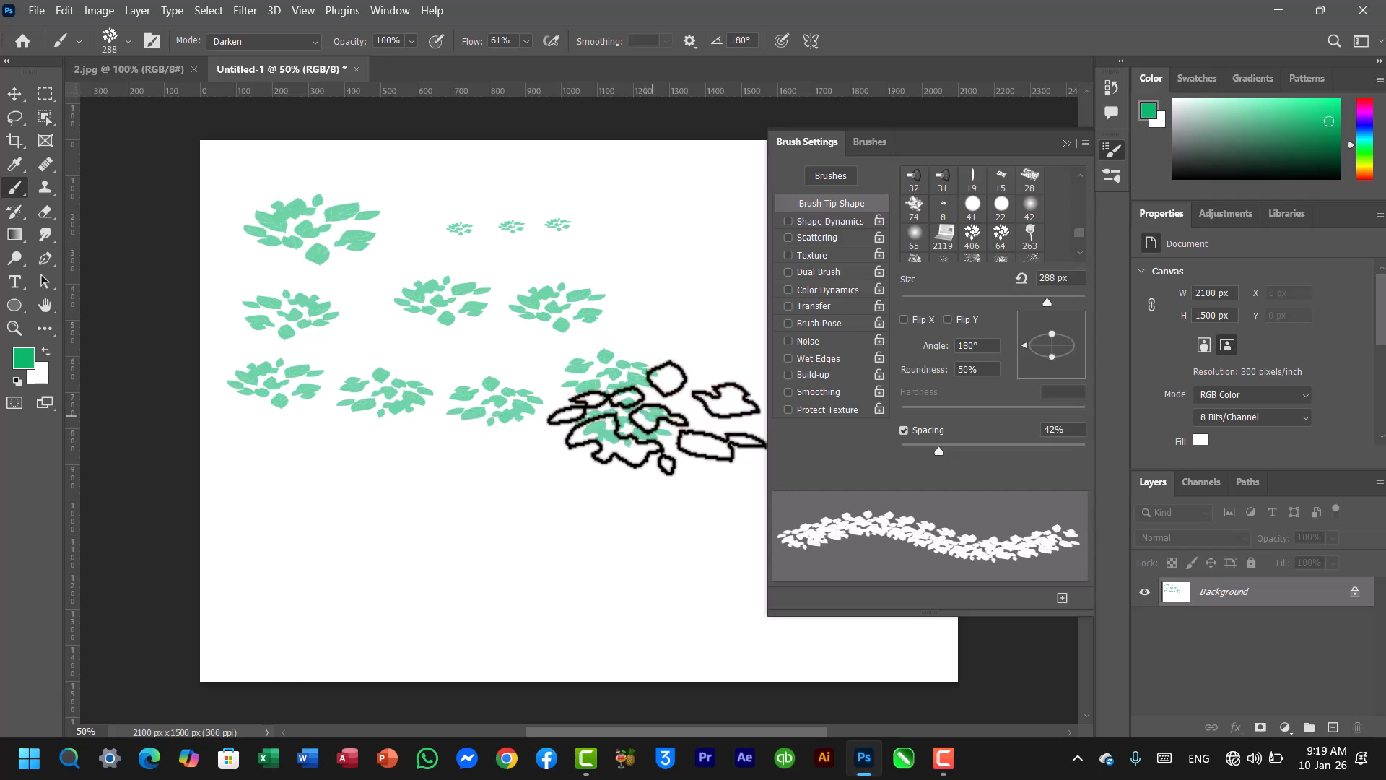
pyautogui.click(948, 319)
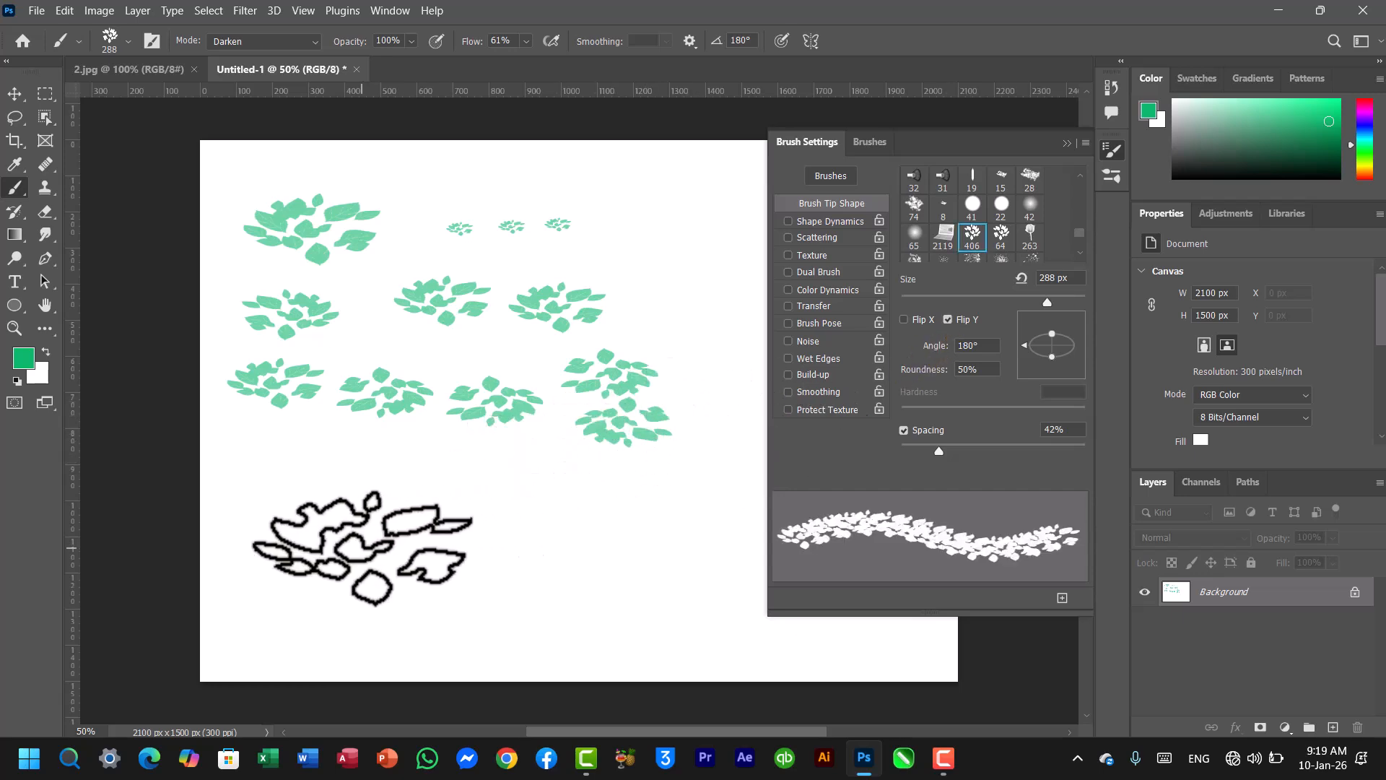
pyautogui.click(367, 543)
pyautogui.moveTo(362, 547)
pyautogui.mouseDown()
pyautogui.moveTo(491, 529)
pyautogui.moveTo(459, 551)
pyautogui.moveTo(536, 550)
pyautogui.moveTo(557, 568)
pyautogui.moveTo(637, 526)
pyautogui.moveTo(674, 458)
pyautogui.moveTo(846, 365)
pyautogui.mouseUp()
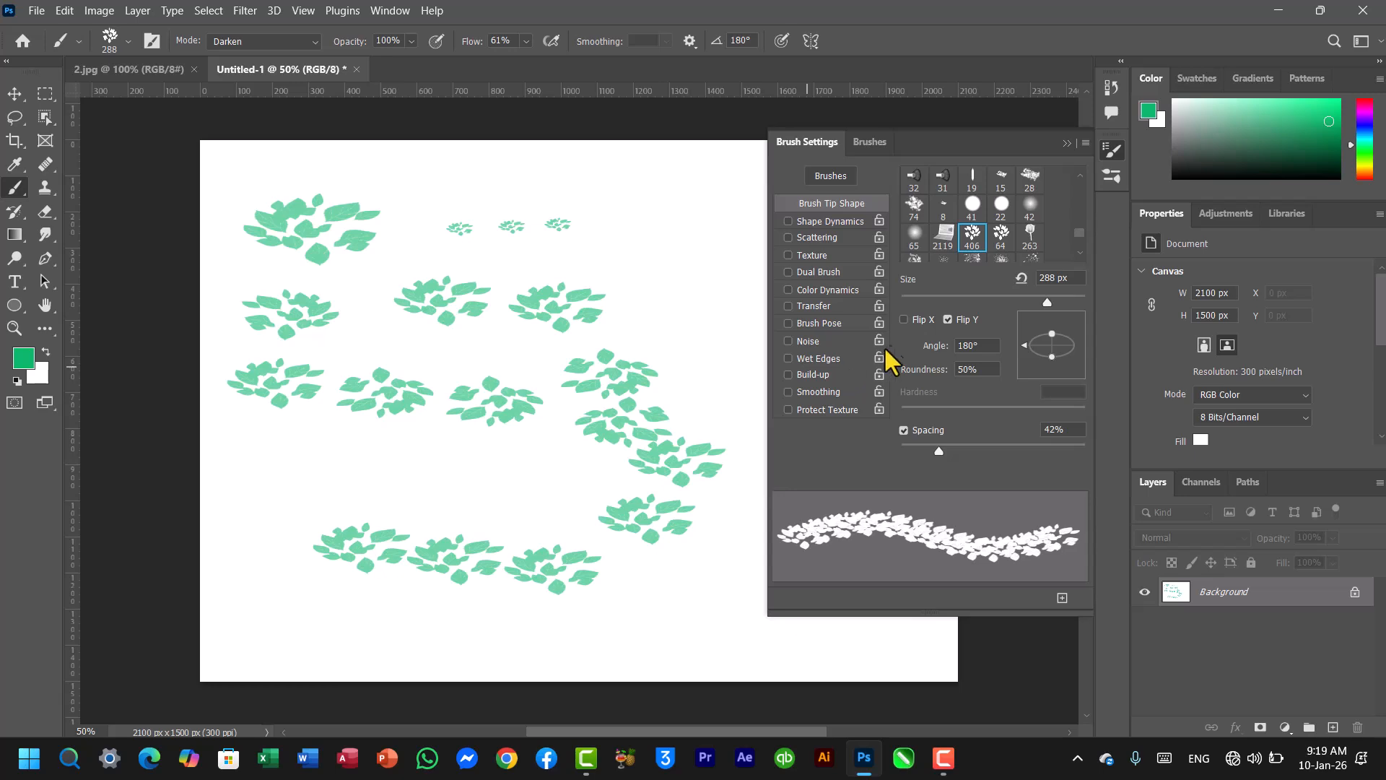
pyautogui.click(947, 319)
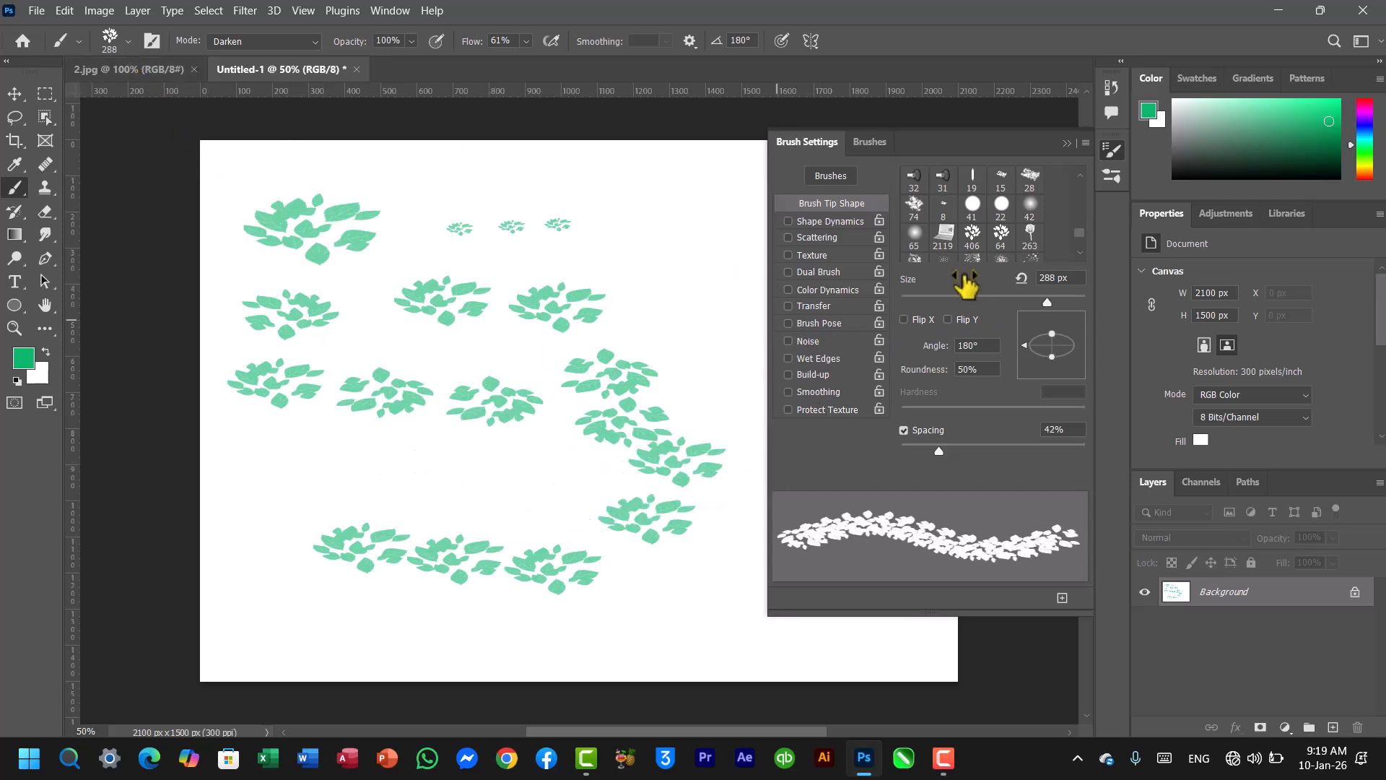
pyautogui.click(1278, 38)
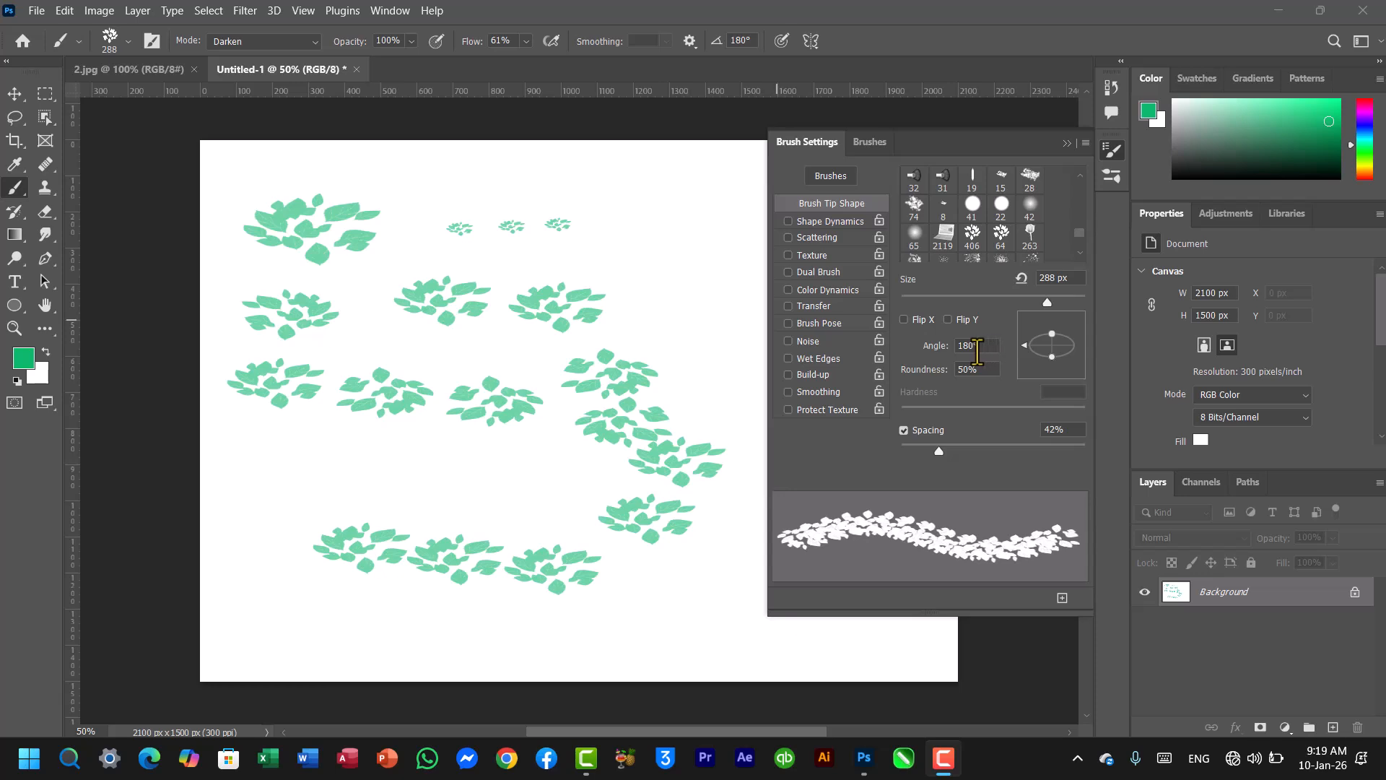
# - Choose the 2119 px laptop-shaped tip, set its size to 110 px and stamp it to the right of the small leaf clusters
pyautogui.click(943, 234)
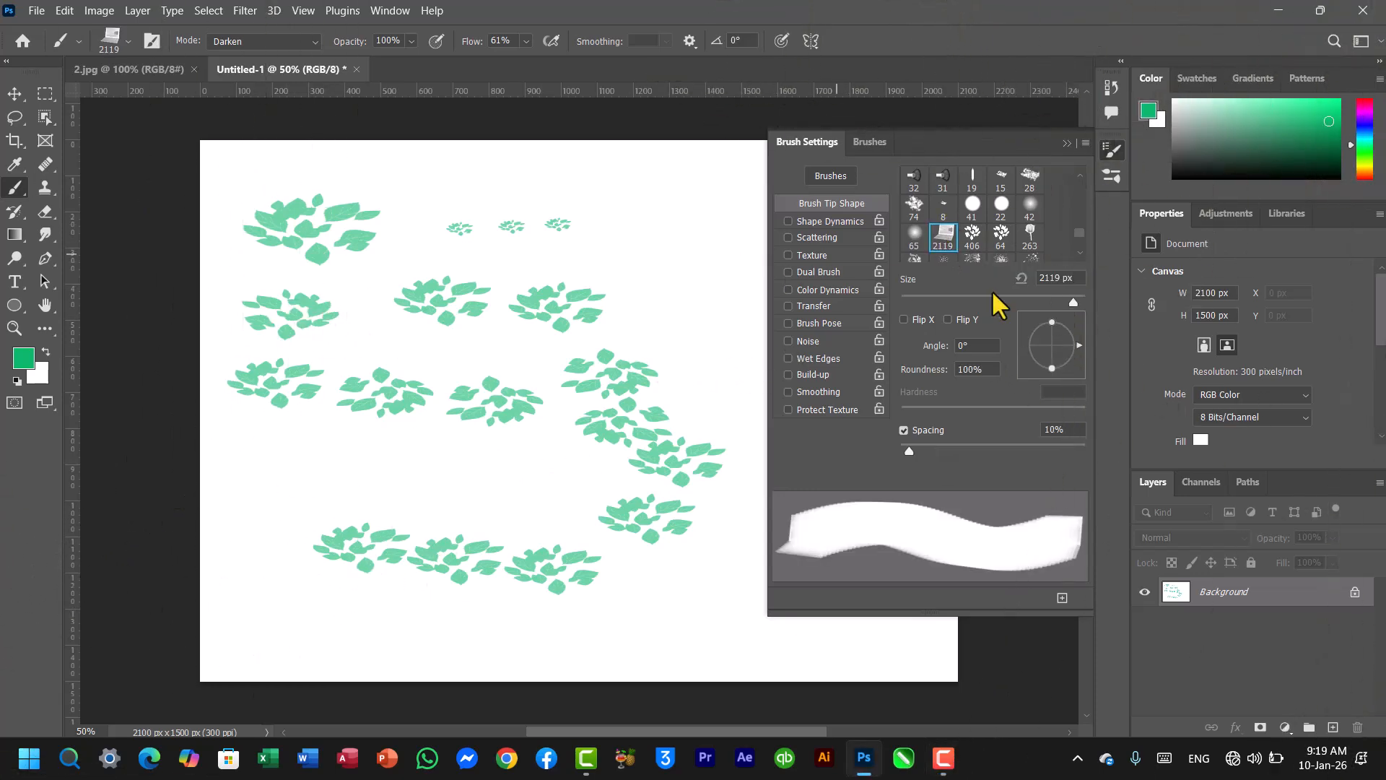
pyautogui.moveTo(984, 296); pyautogui.dragTo(956, 301)
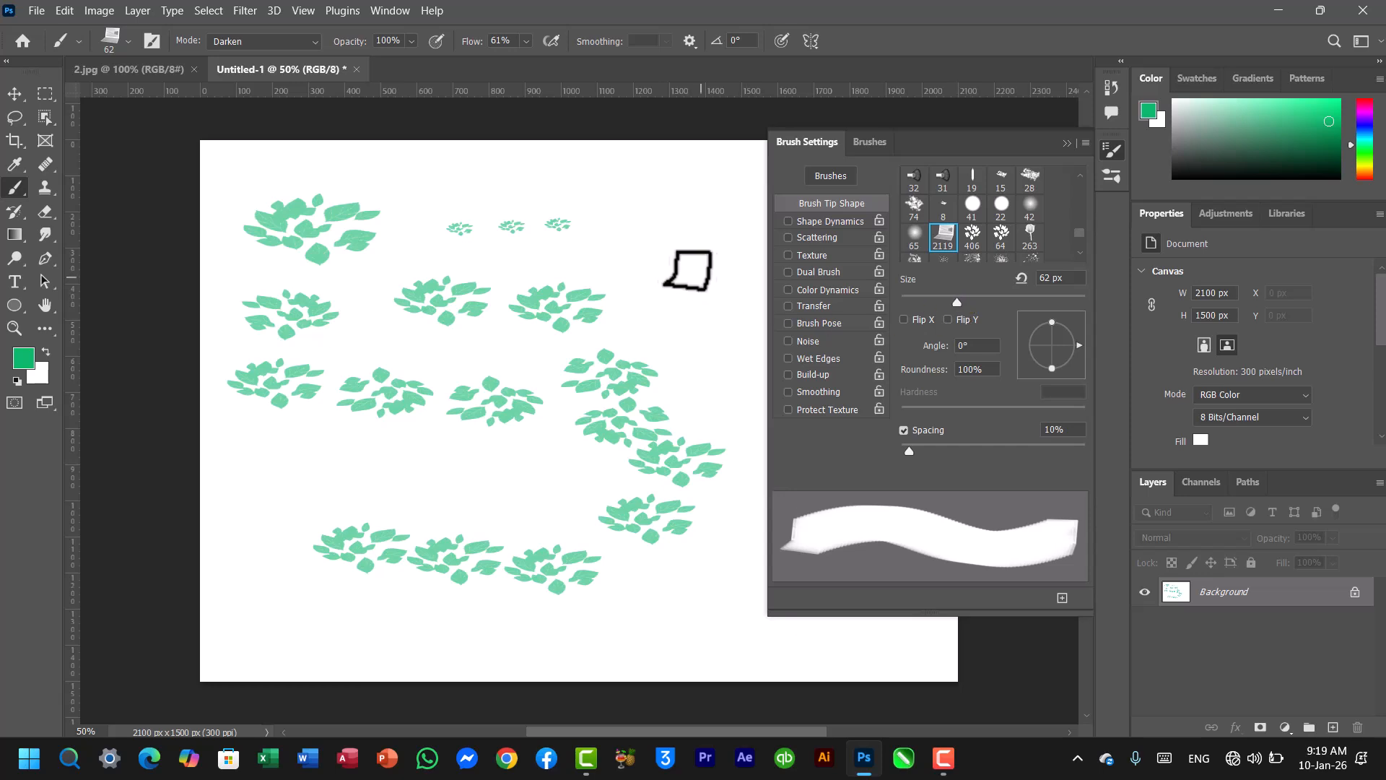
pyautogui.click(998, 303)
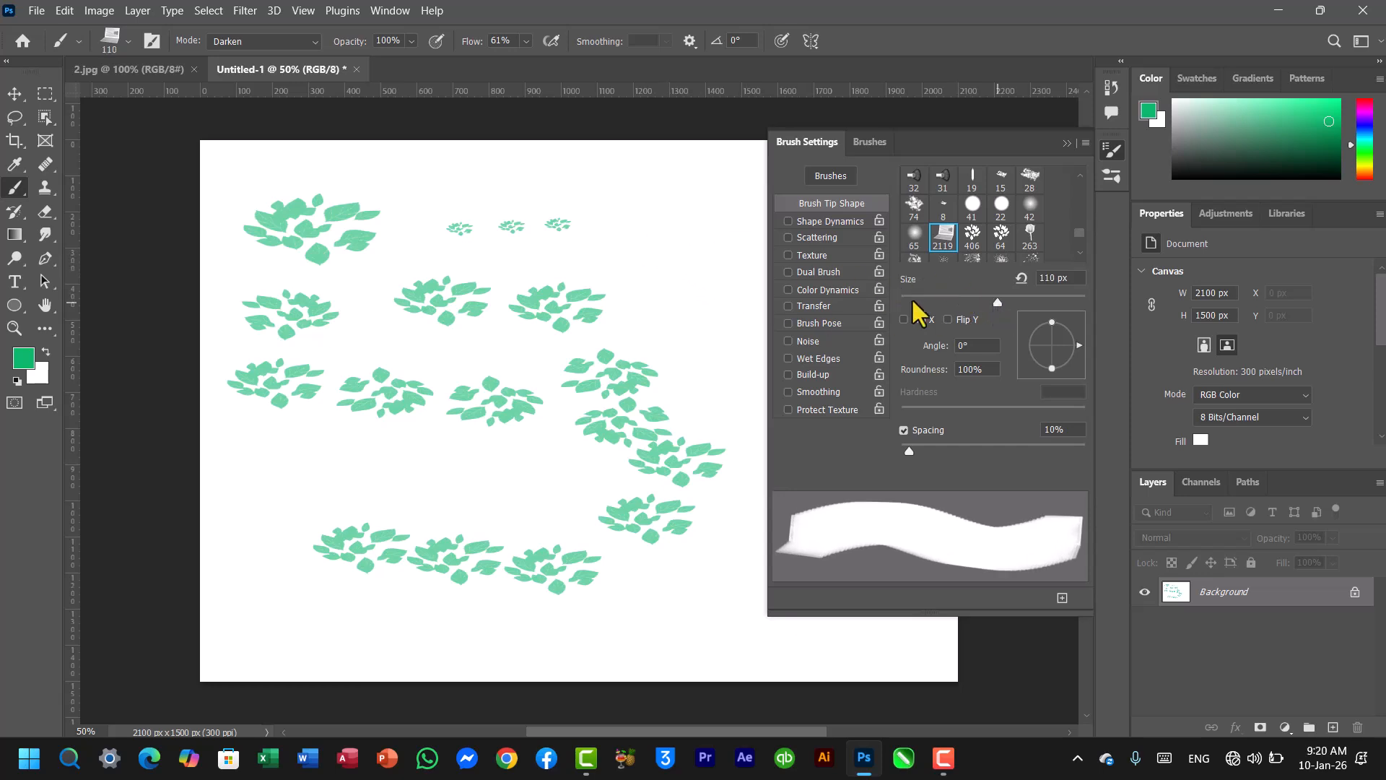
pyautogui.click(645, 254)
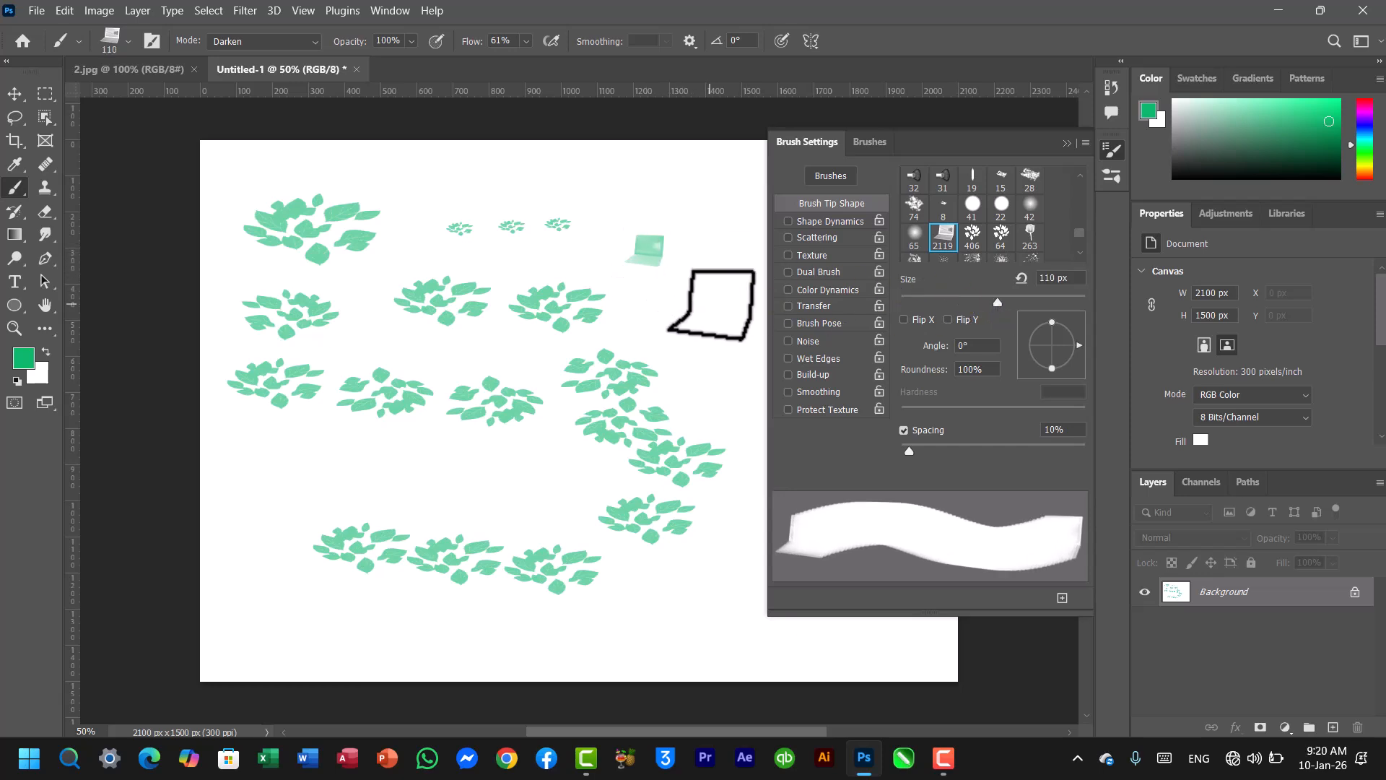
# - Stamp the laptop shape beside the first one with Flip X on, and below them with only Flip Y on
pyautogui.click(903, 320)
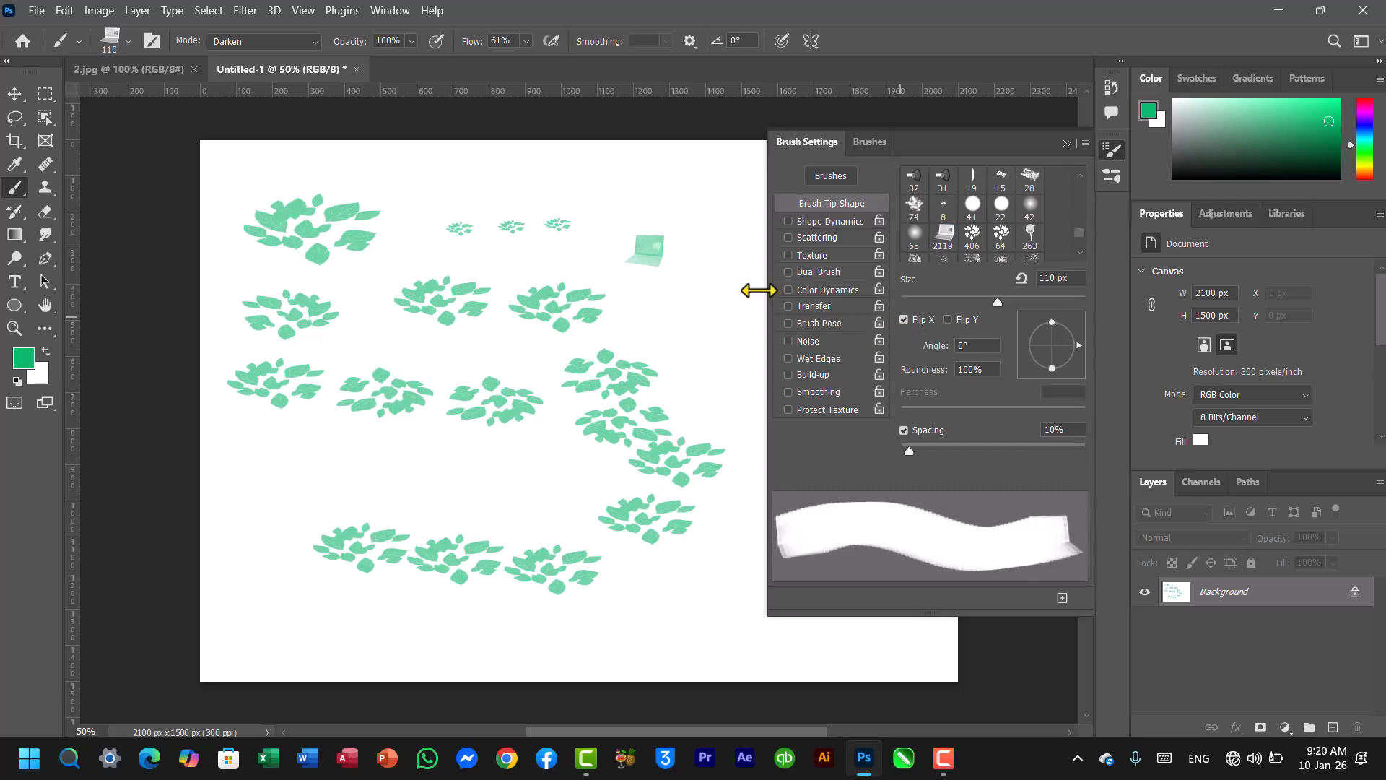
pyautogui.click(705, 251)
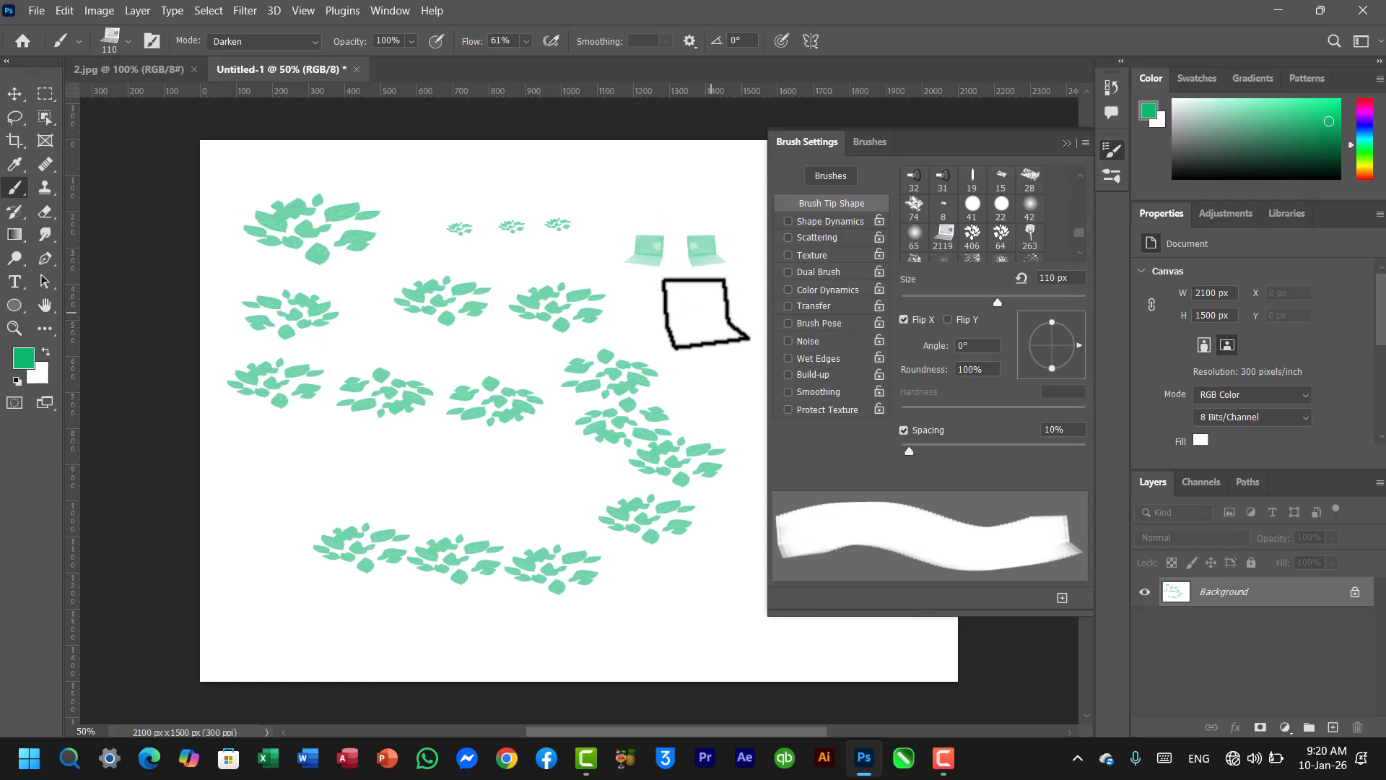
pyautogui.click(904, 319)
pyautogui.click(948, 319)
pyautogui.click(672, 291)
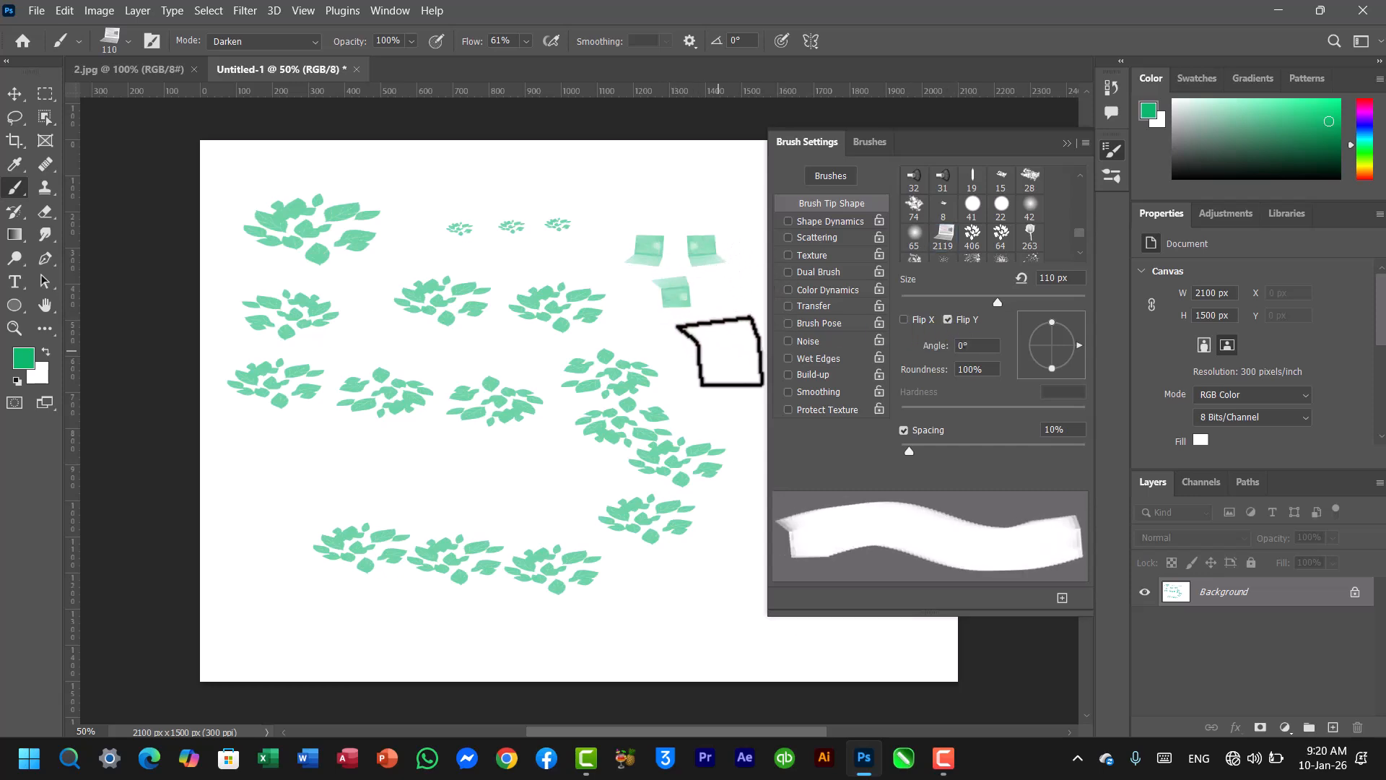
# - With Flip Y off and the angle at 90°, stamp the laptop shape twice beside the earlier ones, and reset the angle to 0°
pyautogui.click(948, 319)
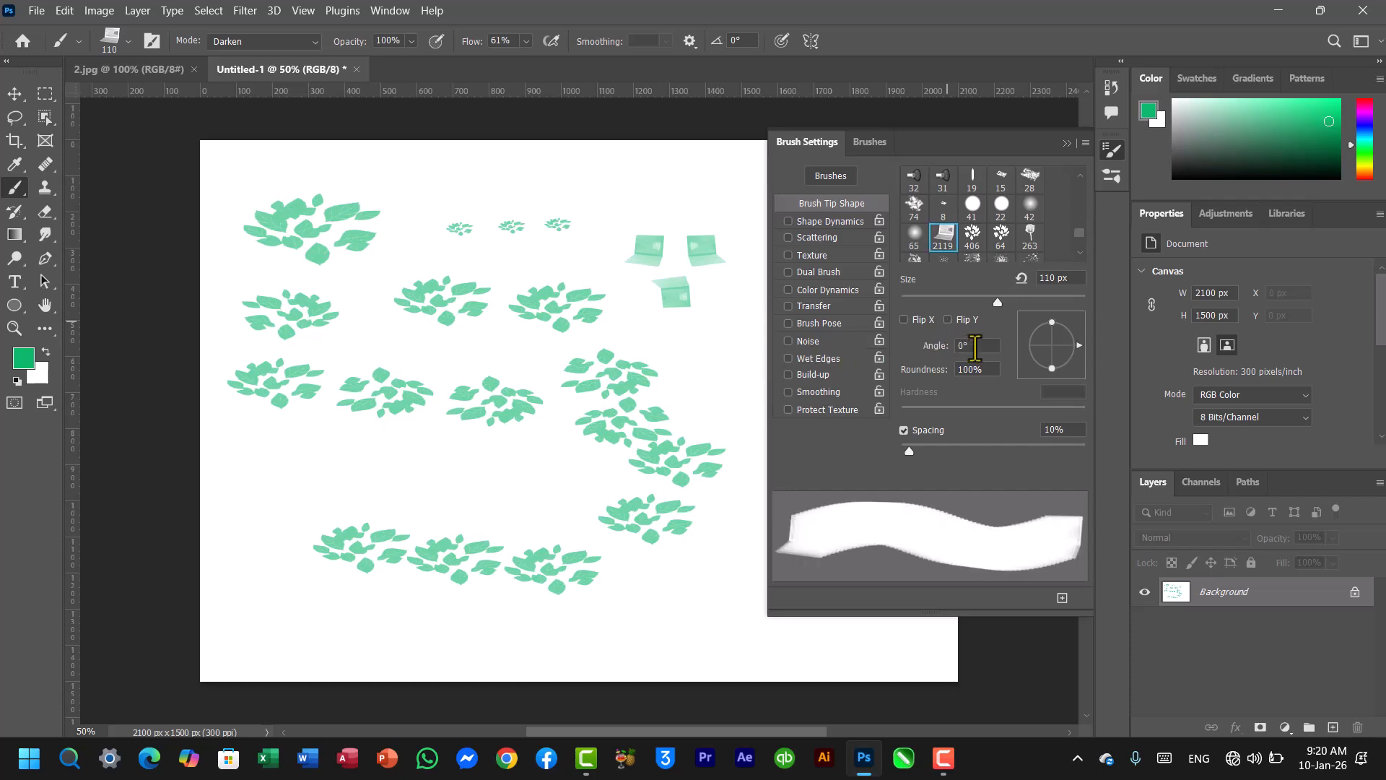
pyautogui.write('90')
pyautogui.press('Return')
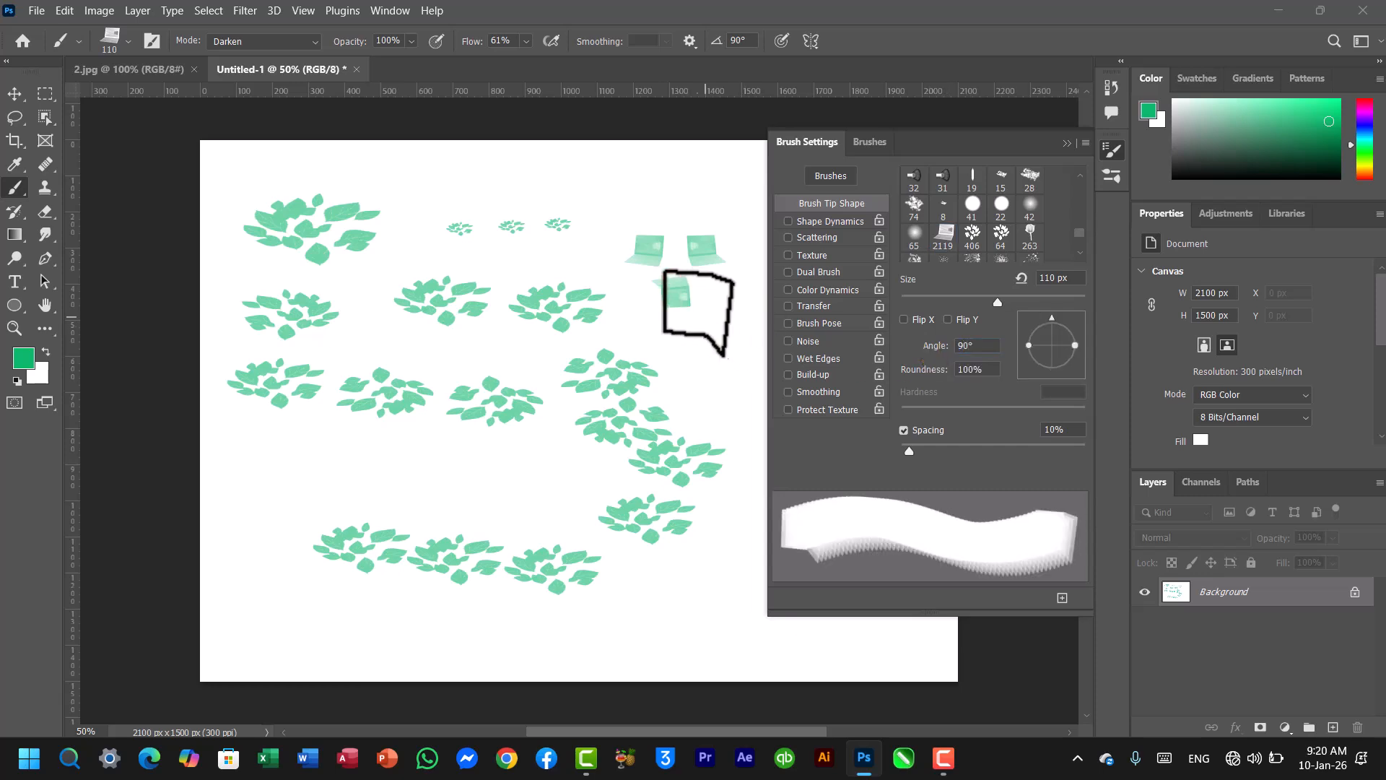
pyautogui.click(714, 303)
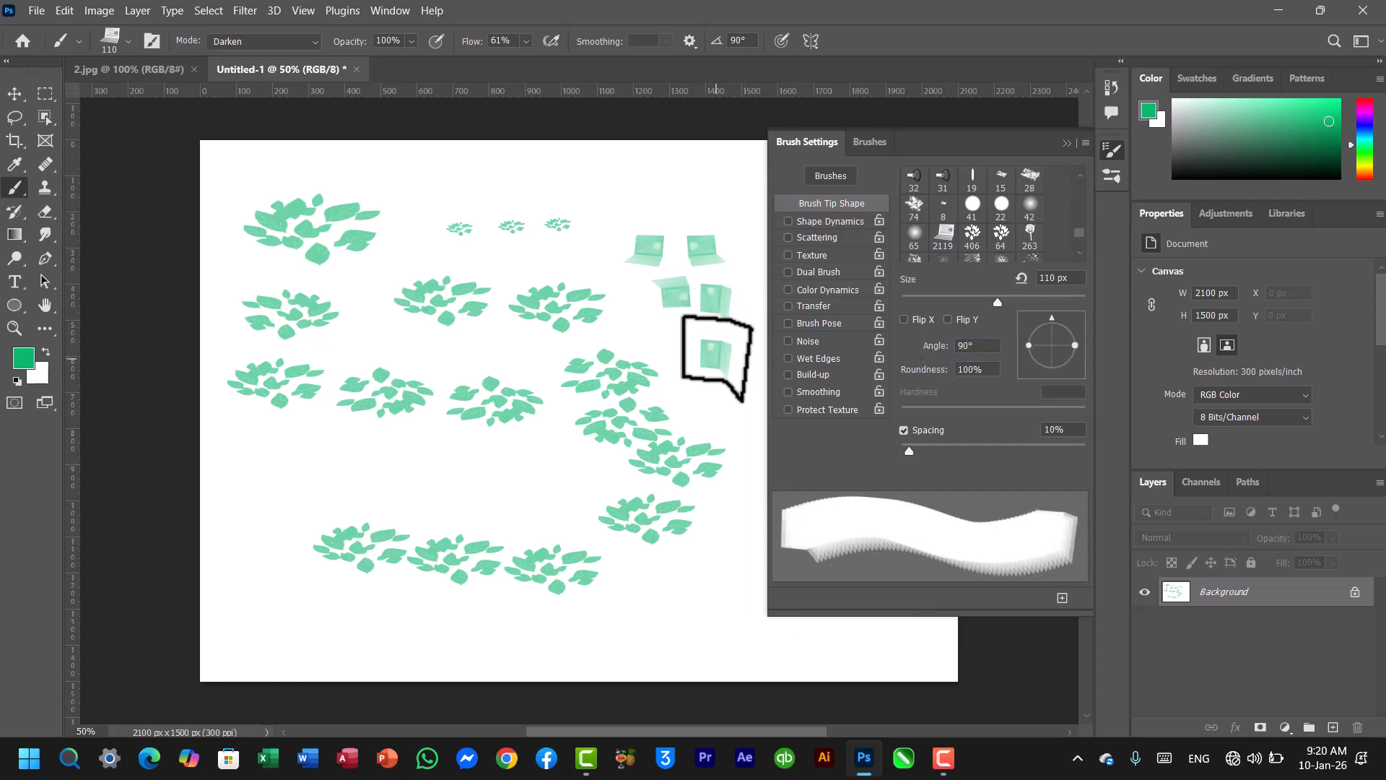
pyautogui.click(713, 390)
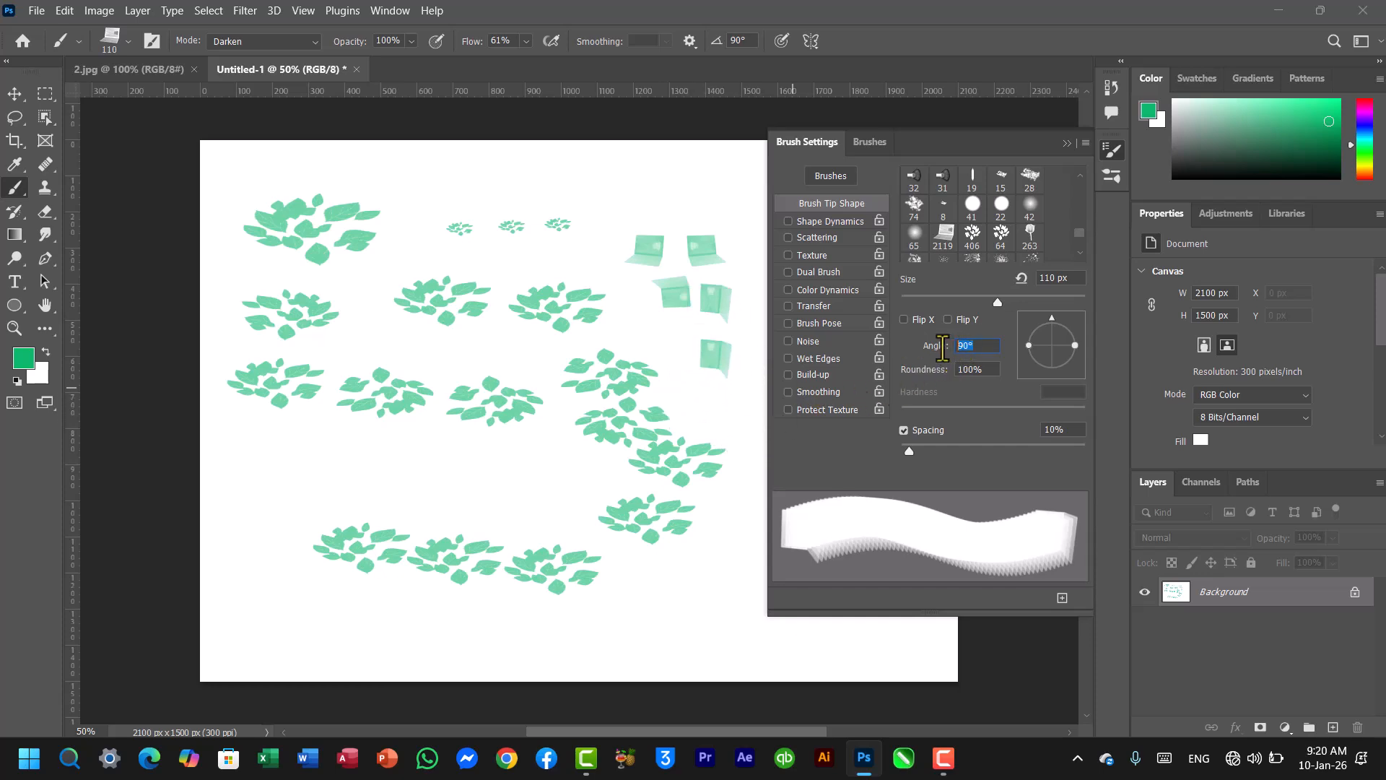
pyautogui.press('Return')
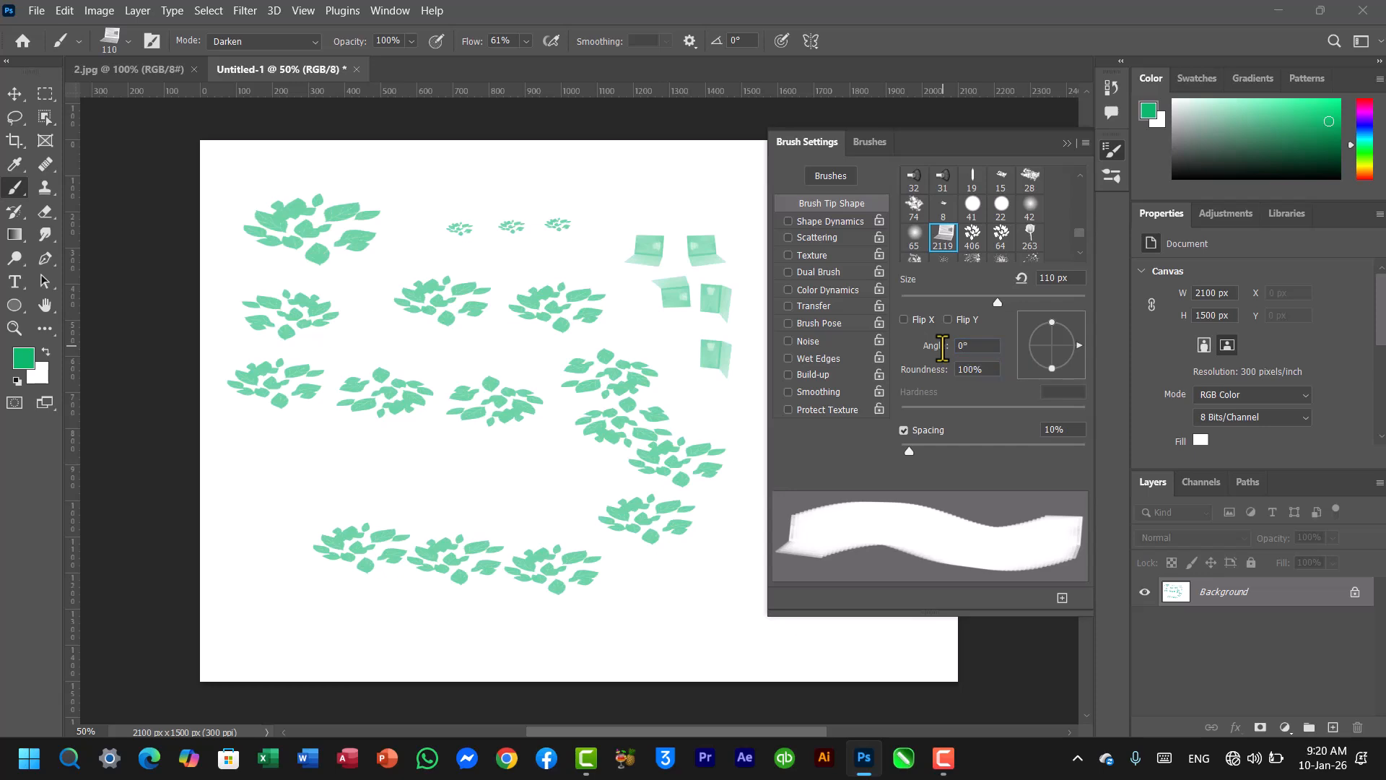
# - Set the laptop tip's roundness to 50%, stamp it four times above the earlier laptop shapes, and restore the roundness to 100%
pyautogui.moveTo(986, 370); pyautogui.dragTo(953, 371)
pyautogui.write('50')
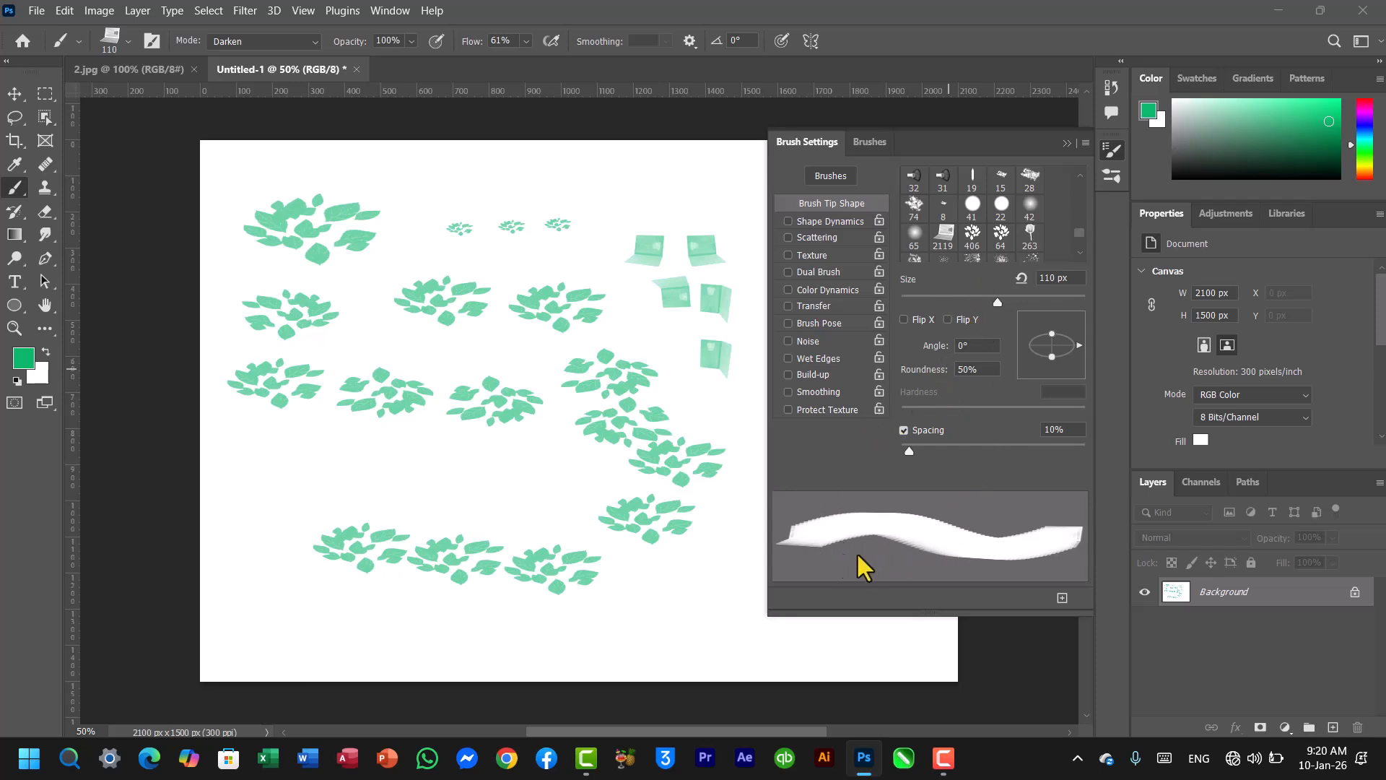
pyautogui.click(608, 177)
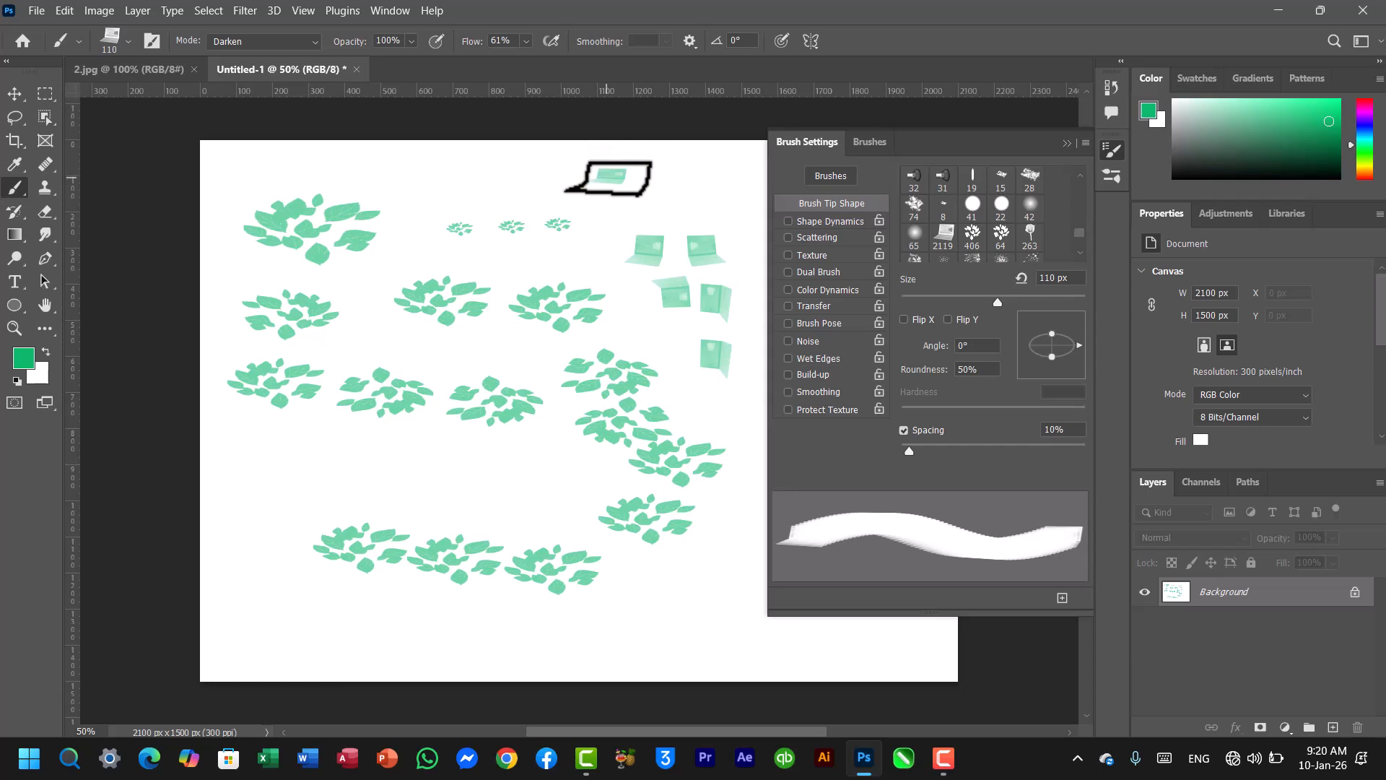
pyautogui.click(660, 179)
pyautogui.click(697, 181)
pyautogui.click(720, 210)
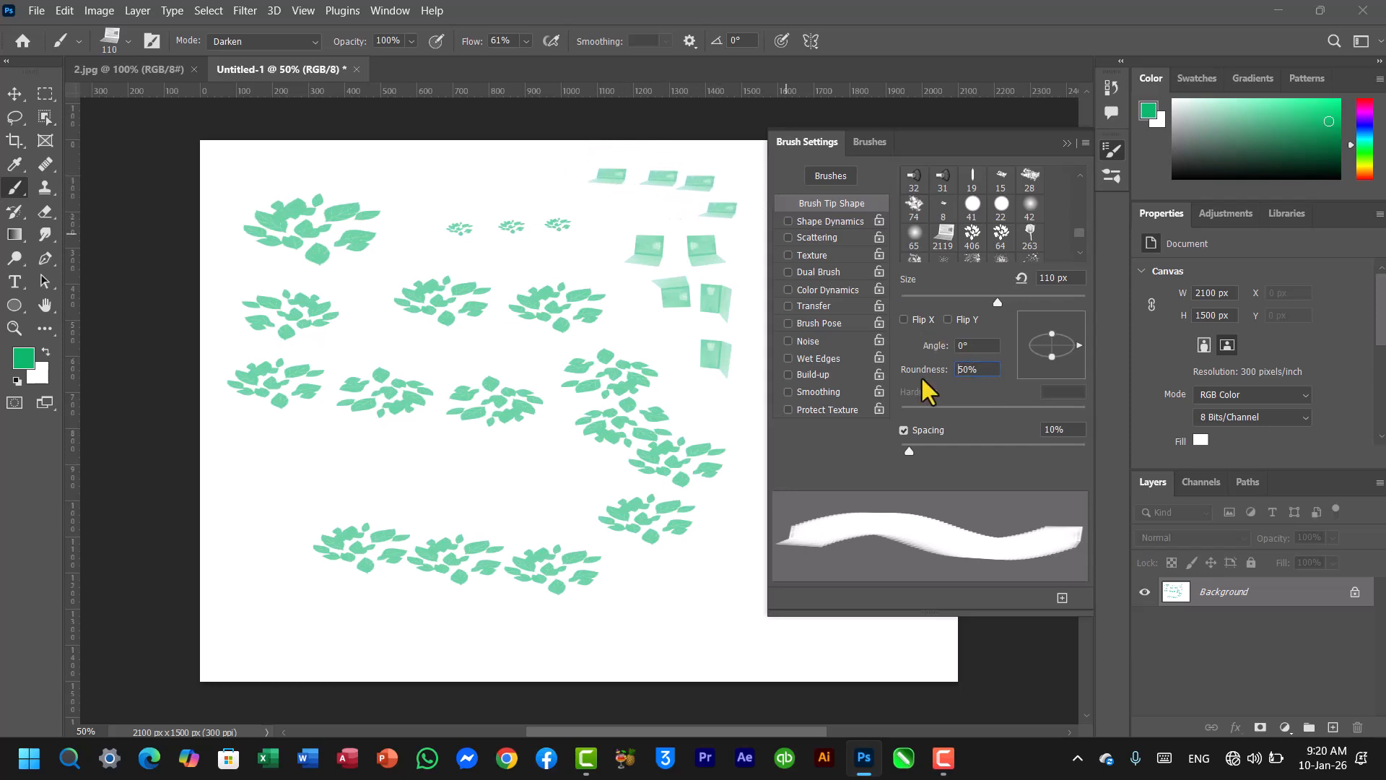
pyautogui.write('10')
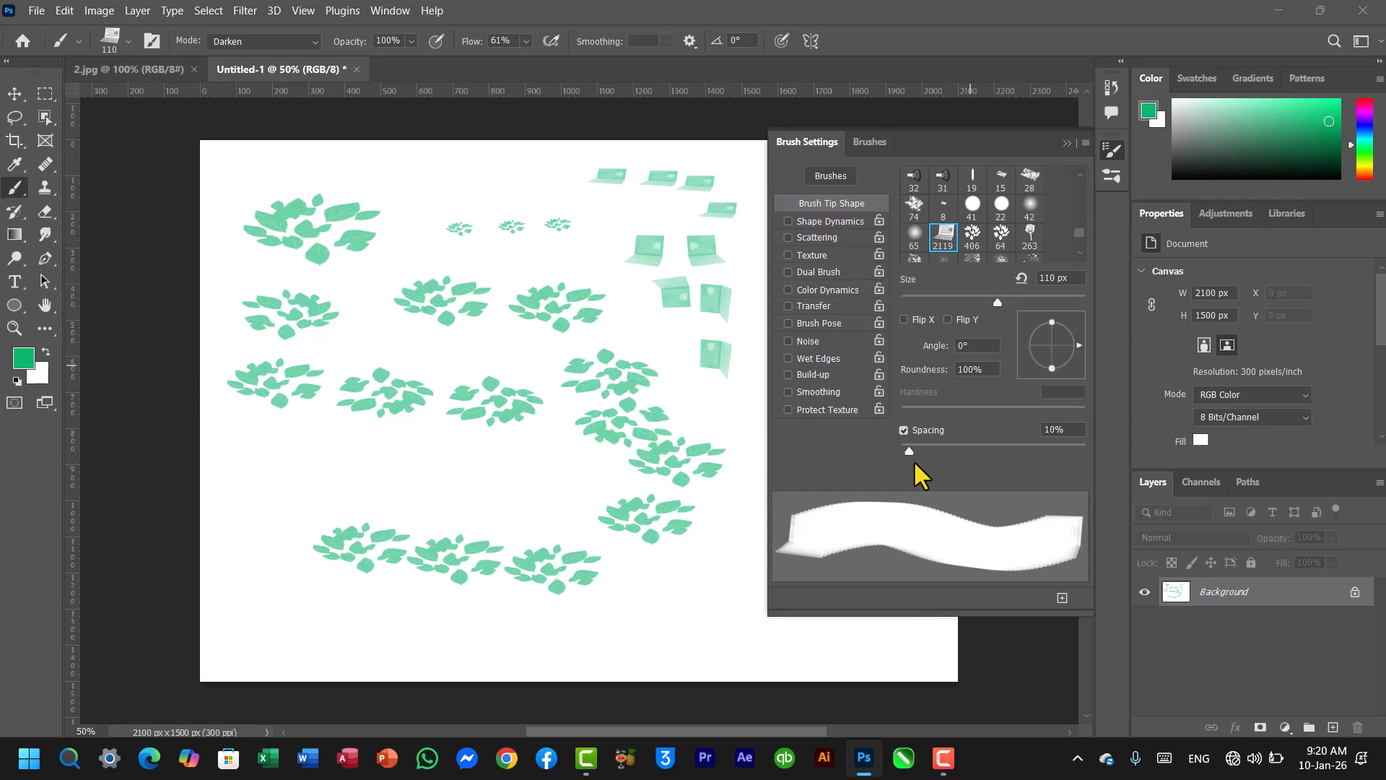
# - Choose the 406 px leaf tip, set its spacing to 120%, and paint separate leaf clusters along the canvas's lower edge
pyautogui.click(974, 245)
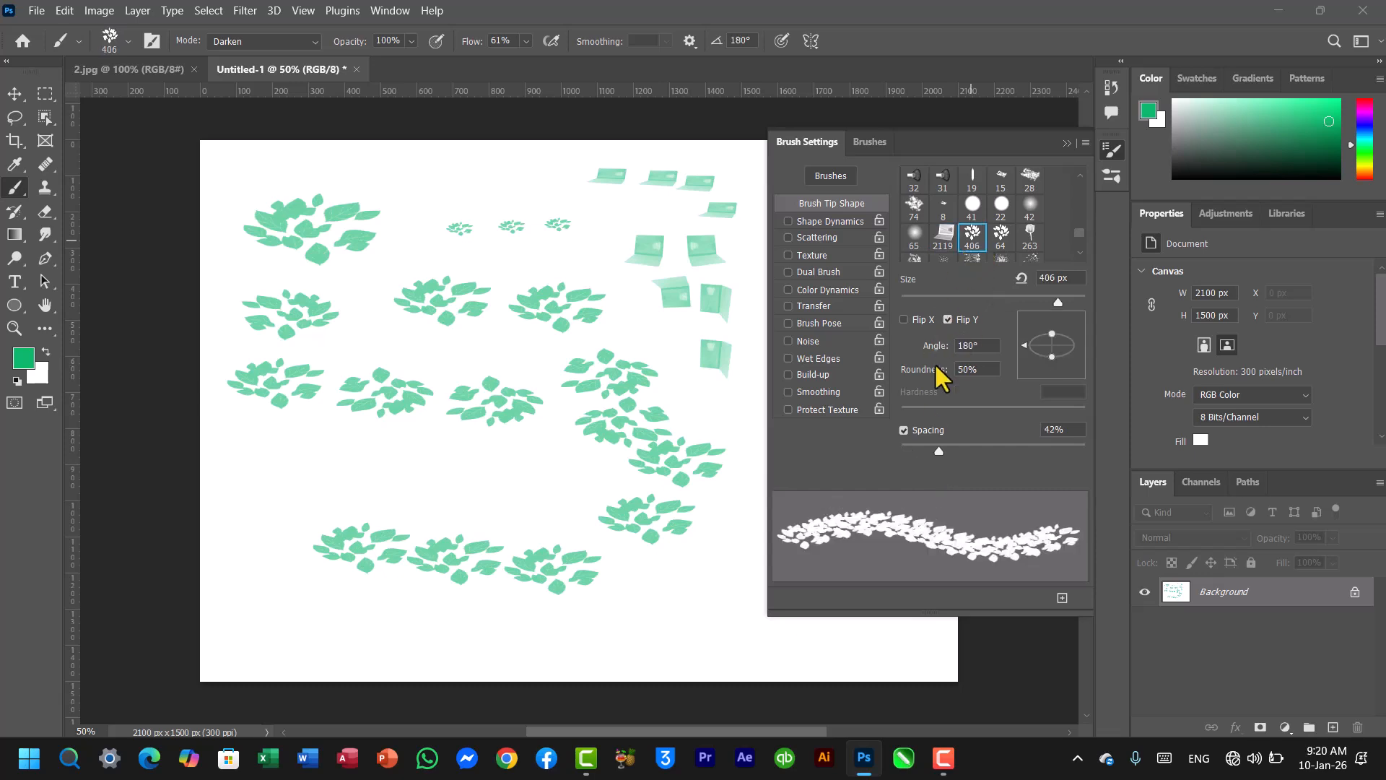
pyautogui.moveTo(938, 450); pyautogui.dragTo(1002, 447)
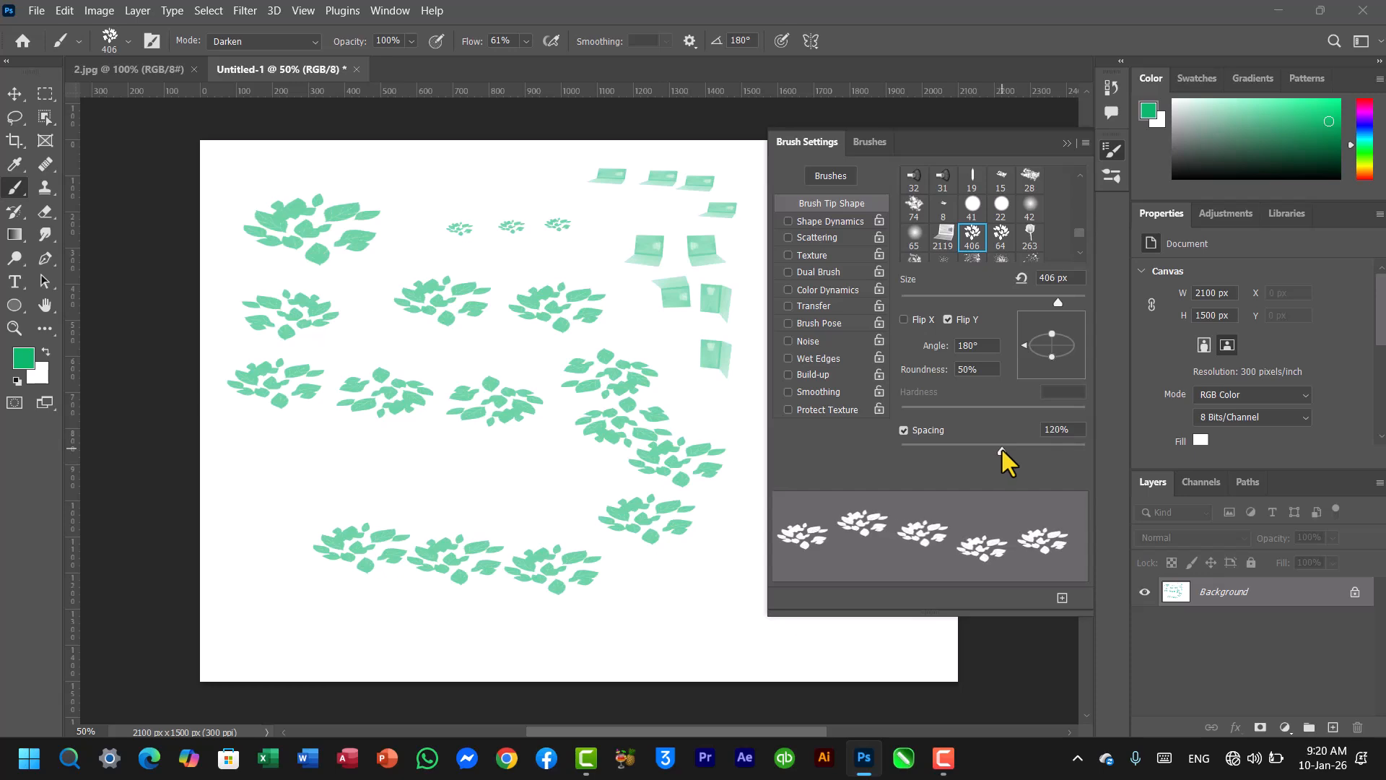
pyautogui.click(687, 610)
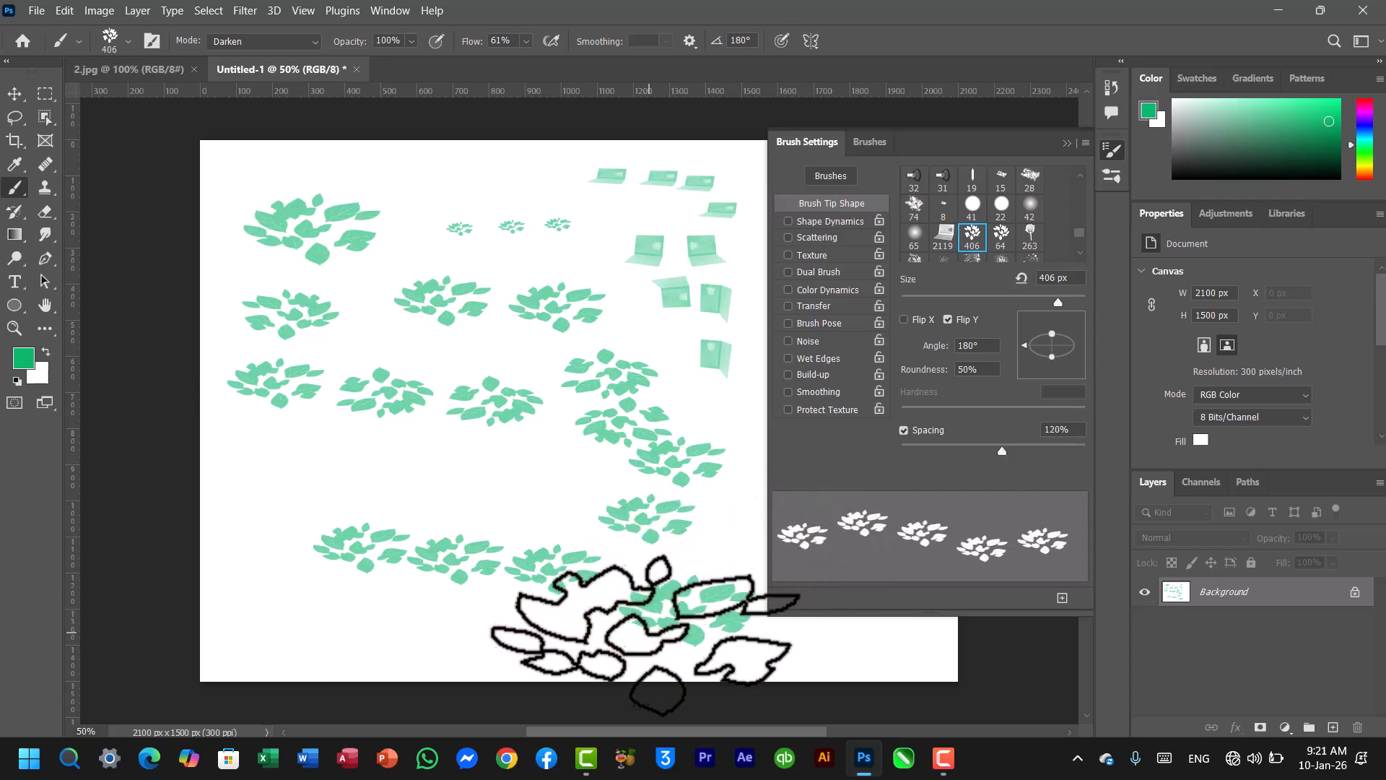
pyautogui.click(556, 631)
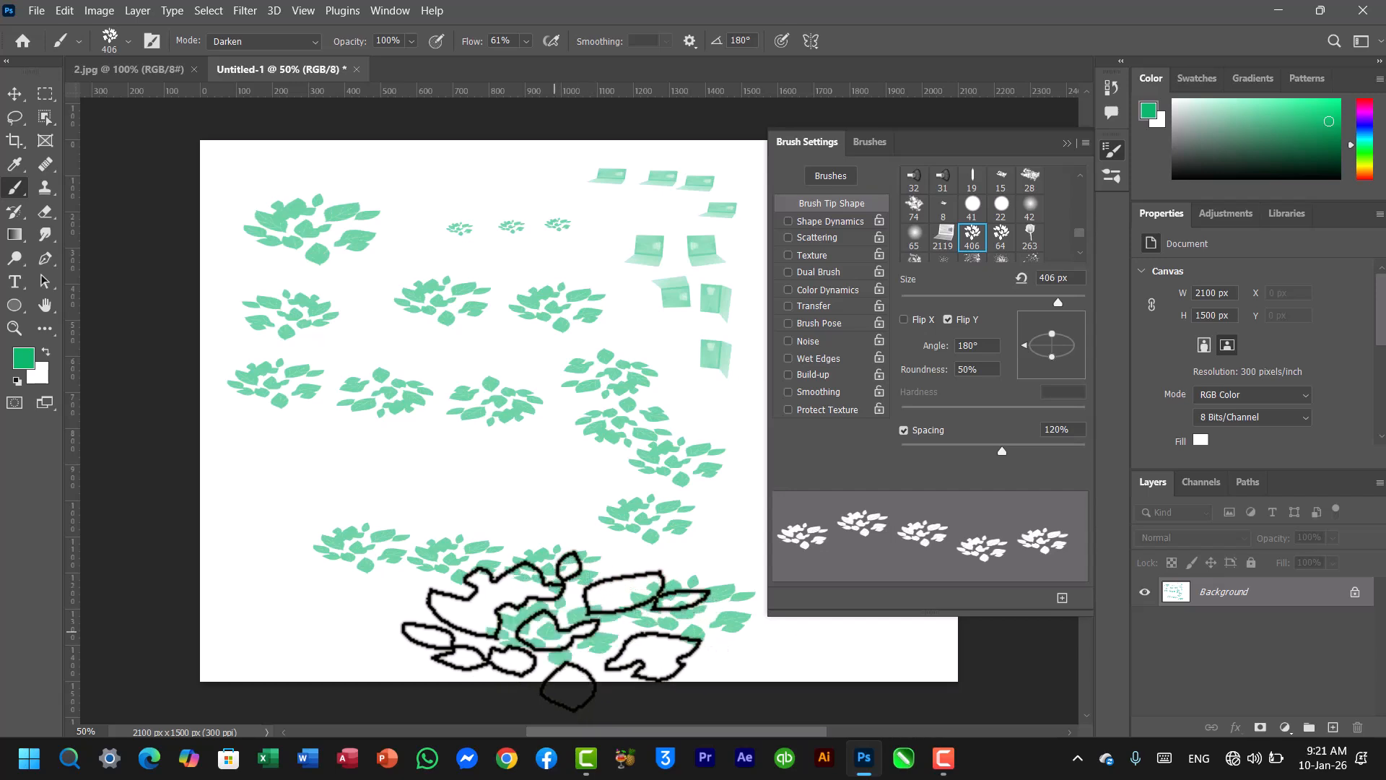
pyautogui.moveTo(422, 629)
pyautogui.mouseDown()
pyautogui.moveTo(311, 621)
pyautogui.moveTo(180, 584)
pyautogui.mouseUp()
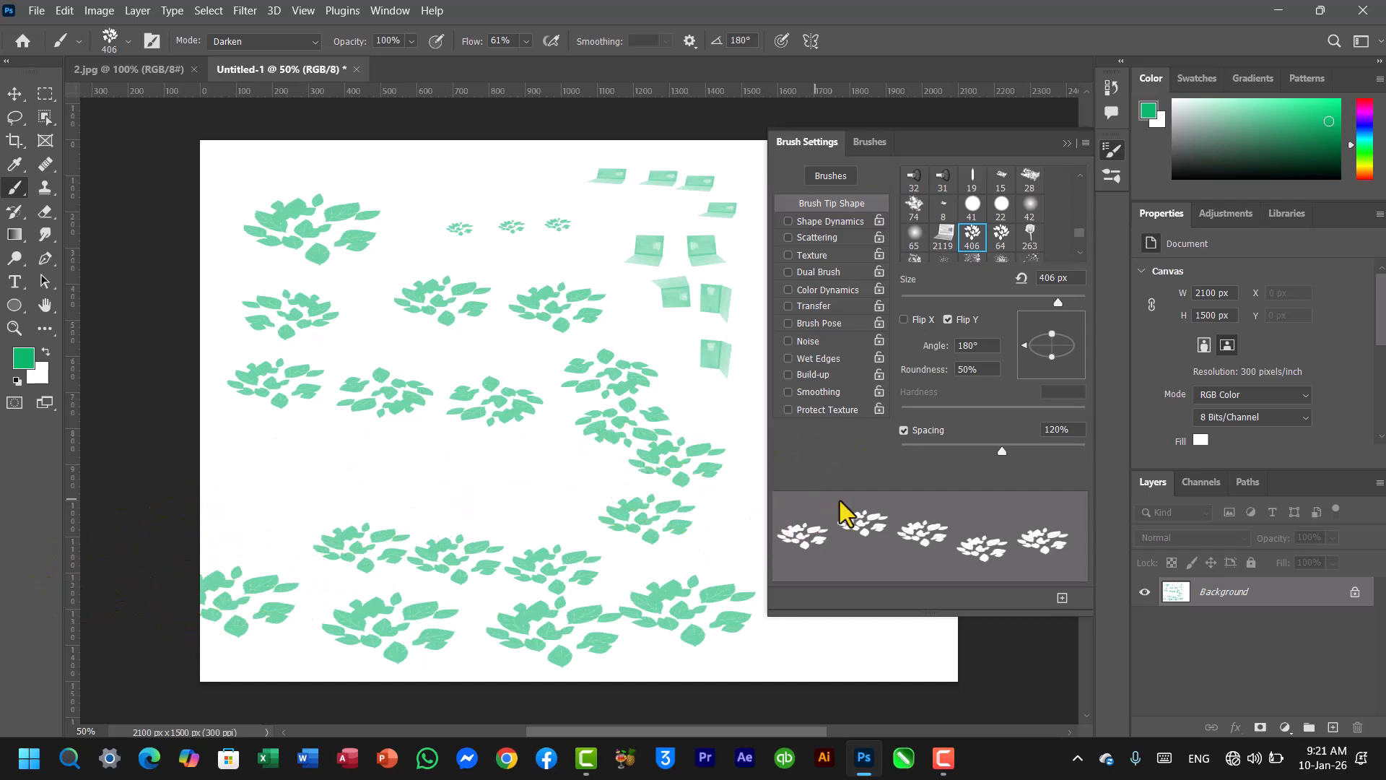
# - Paint a solid band across the canvas's middle with the leaf tip's spacing at 4%, and a leafy stroke above it at 39%
pyautogui.click(999, 449)
pyautogui.moveTo(999, 448); pyautogui.dragTo(903, 447)
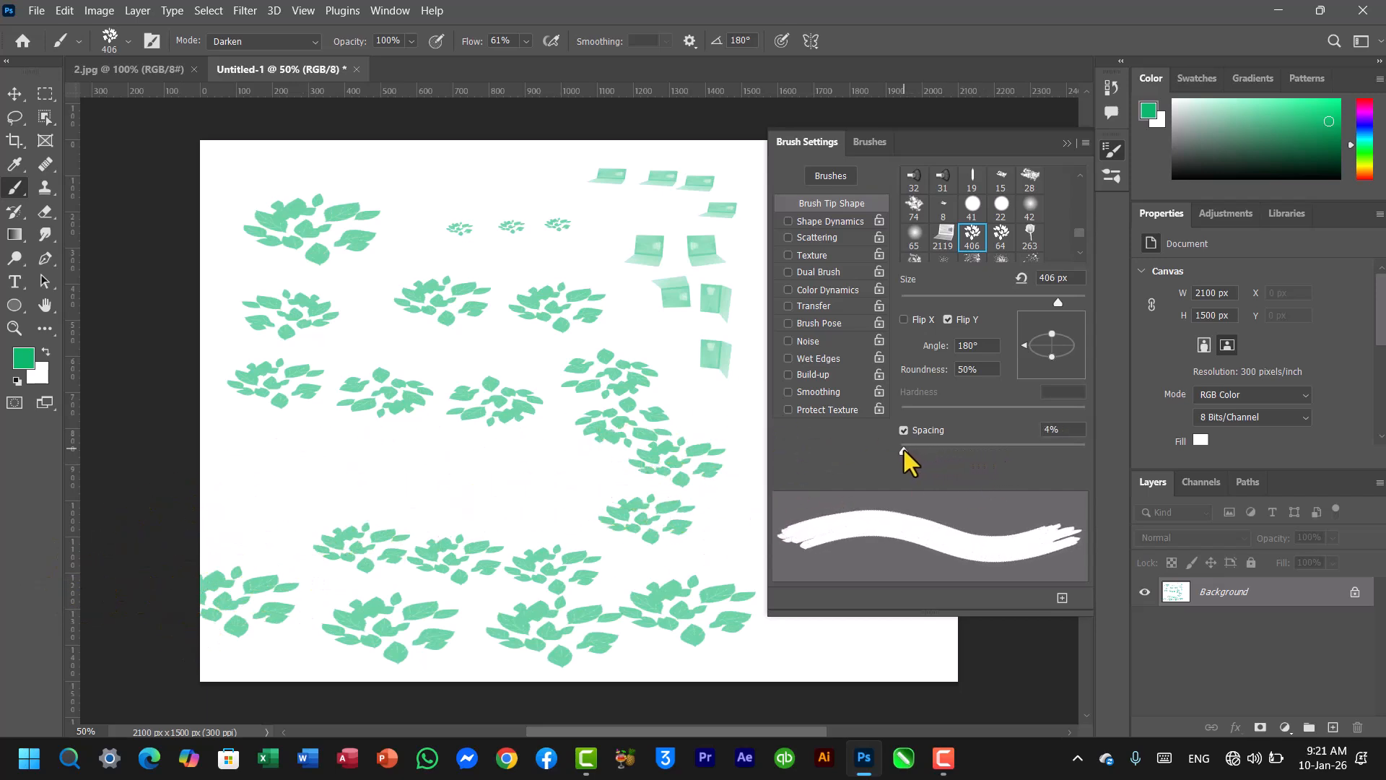
pyautogui.moveTo(587, 479); pyautogui.dragTo(314, 468)
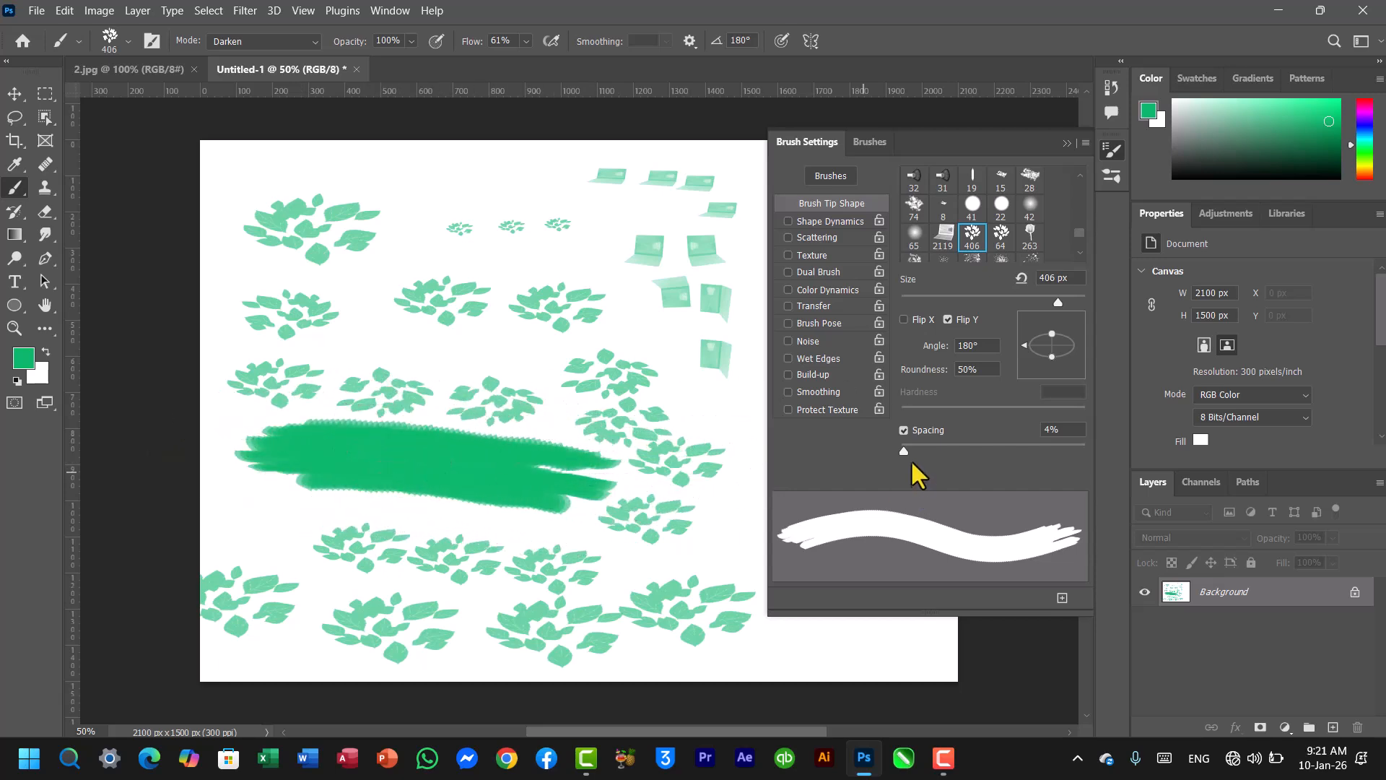
pyautogui.moveTo(907, 452); pyautogui.dragTo(936, 448)
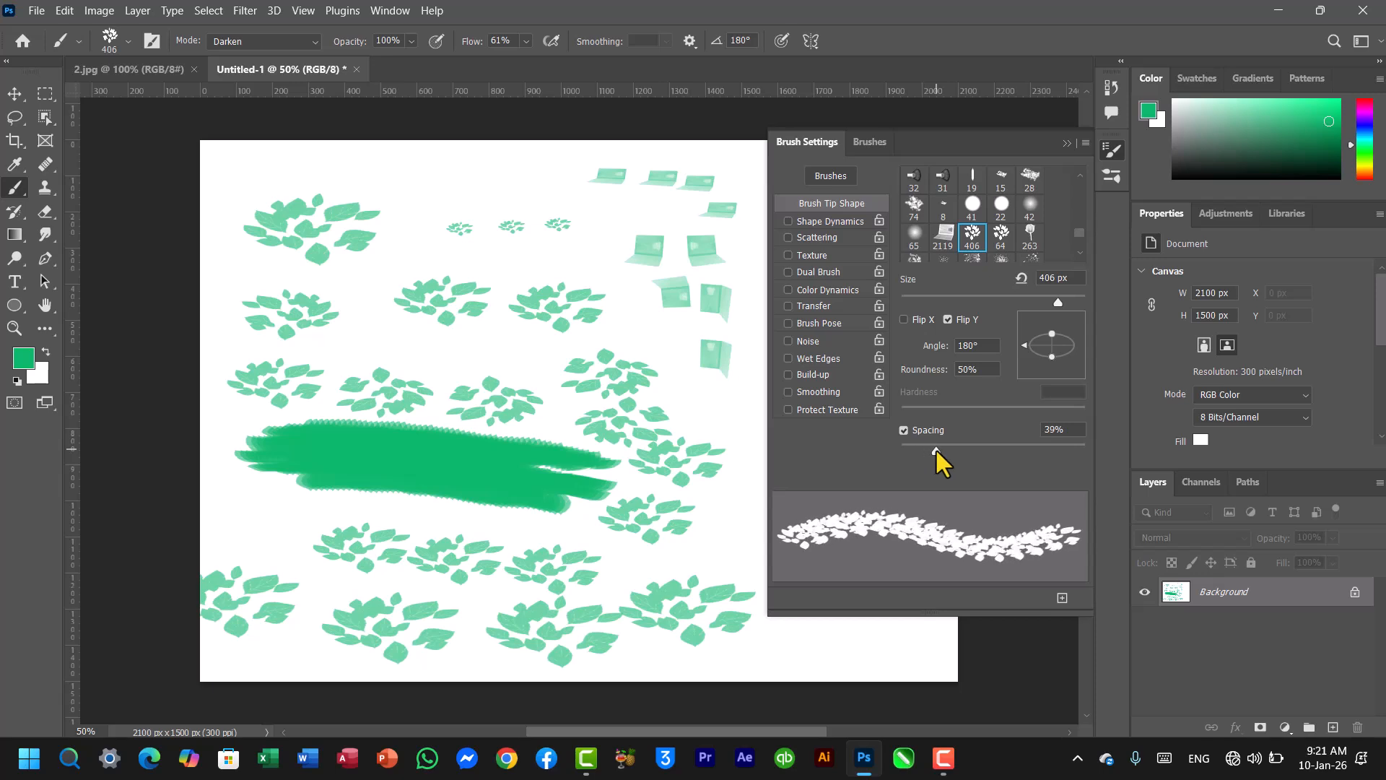
pyautogui.click(568, 312)
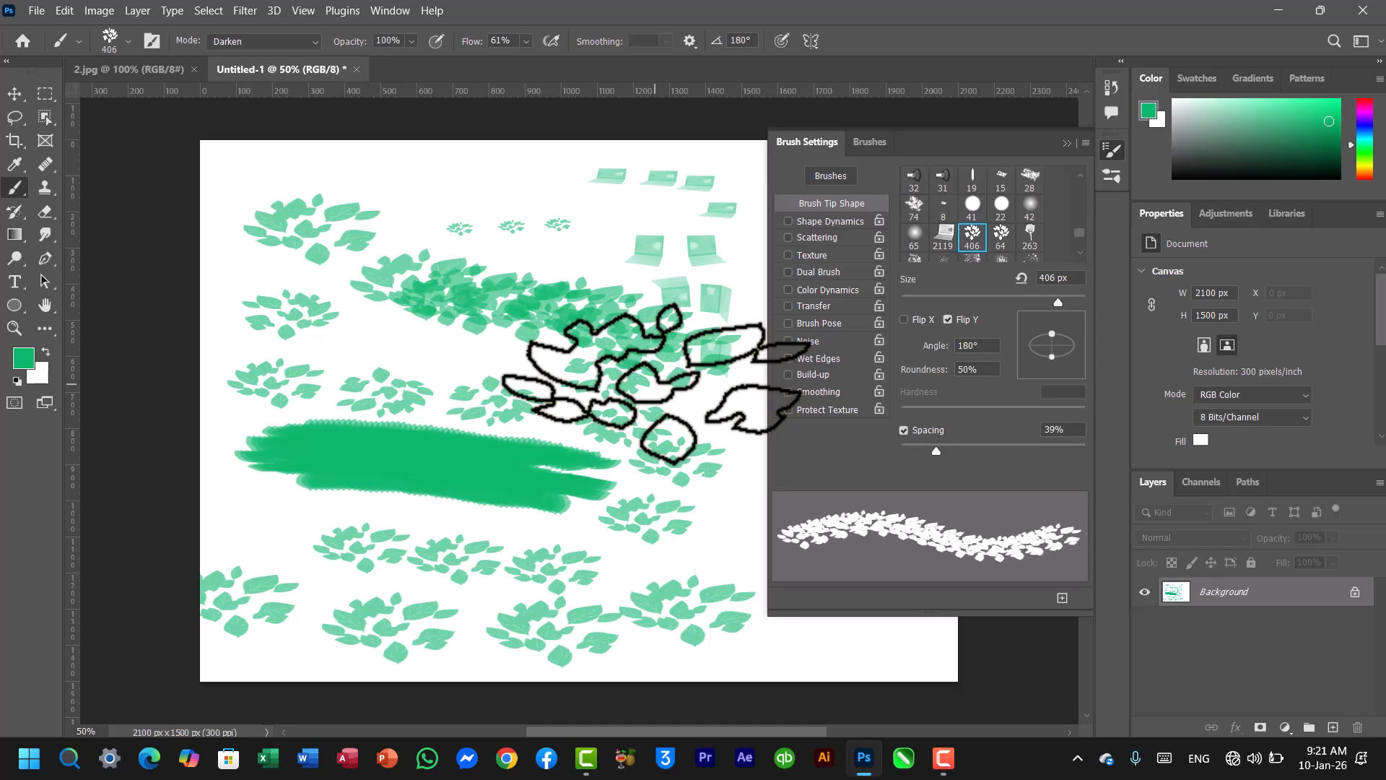
# - Undo all the brush marks until the canvas is blank
pyautogui.hotkey('ctrl', 'z')
pyautogui.hotkey('ctrl', 'z')
pyautogui.hotkey('ctrl', 'z')
pyautogui.hotkey('ctrl', 'z')
pyautogui.hotkey('ctrl', 'z')
pyautogui.hotkey('ctrl', 'z')
pyautogui.hotkey('ctrl', 'z')
pyautogui.hotkey('ctrl', 'z')
pyautogui.hotkey('ctrl', 'z')
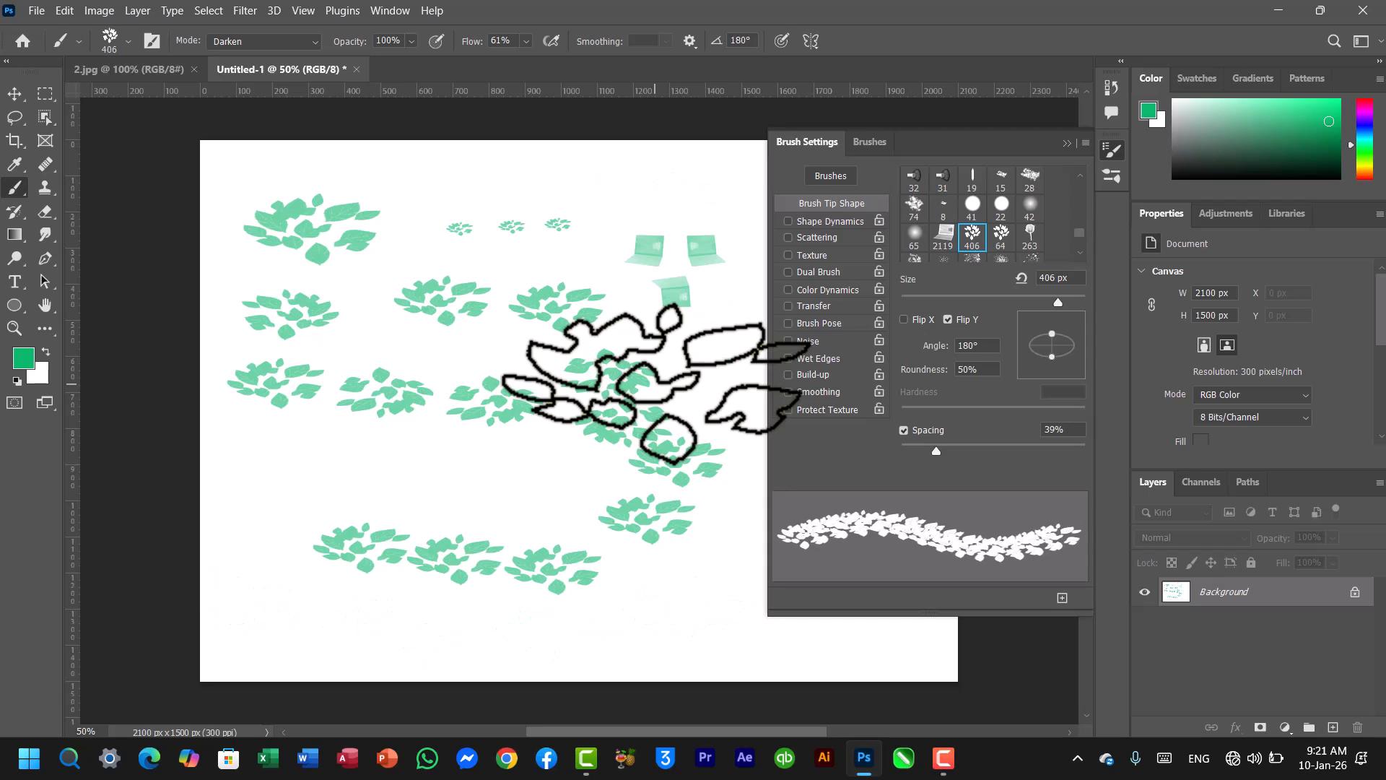
pyautogui.hotkey('ctrl', 'z')
pyautogui.hotkey('ctrl', 'z')
pyautogui.hotkey('ctrl', 'z')
pyautogui.hotkey('ctrl', 'z')
pyautogui.hotkey('ctrl', 'z')
pyautogui.hotkey('ctrl', 'z')
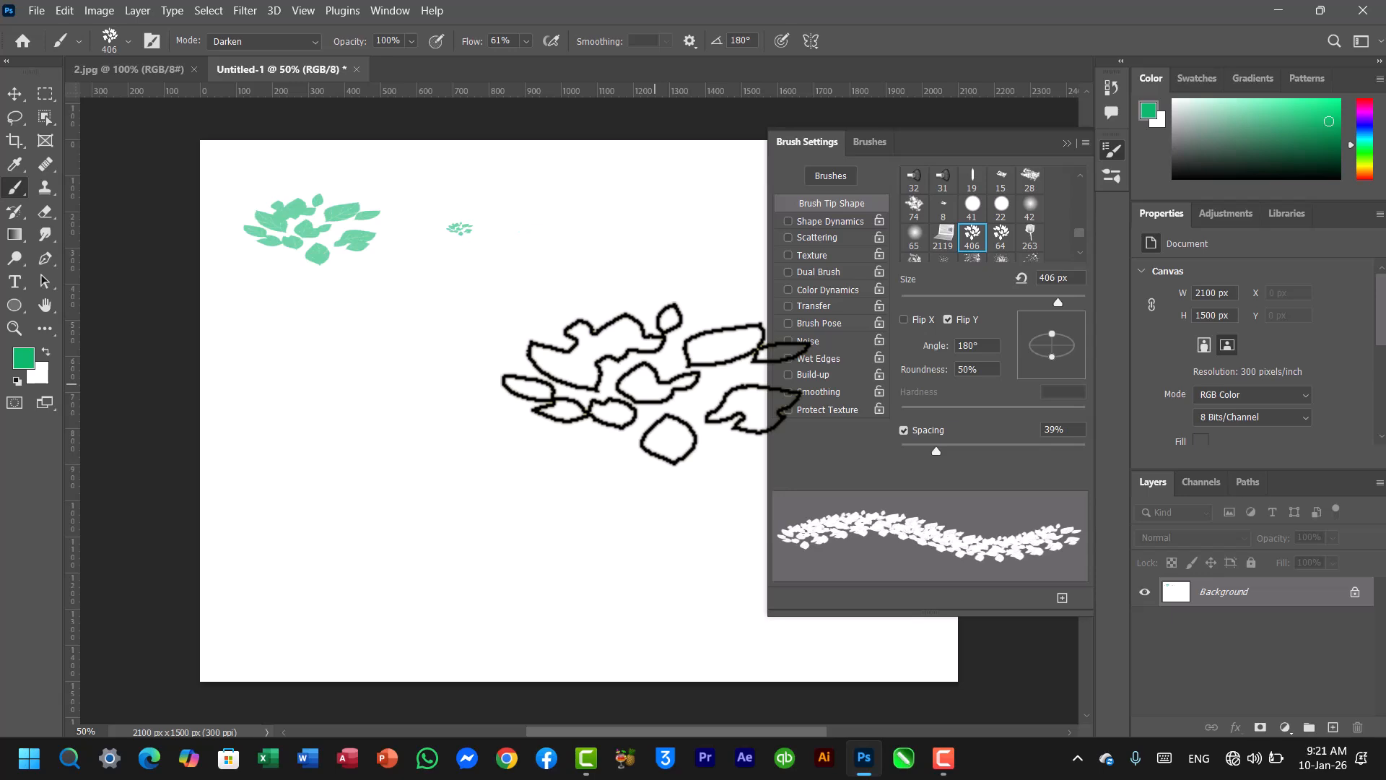
pyautogui.hotkey('ctrl', 'z')
pyautogui.hotkey('ctrl', 'z')
pyautogui.hotkey('ctrl', 'z')
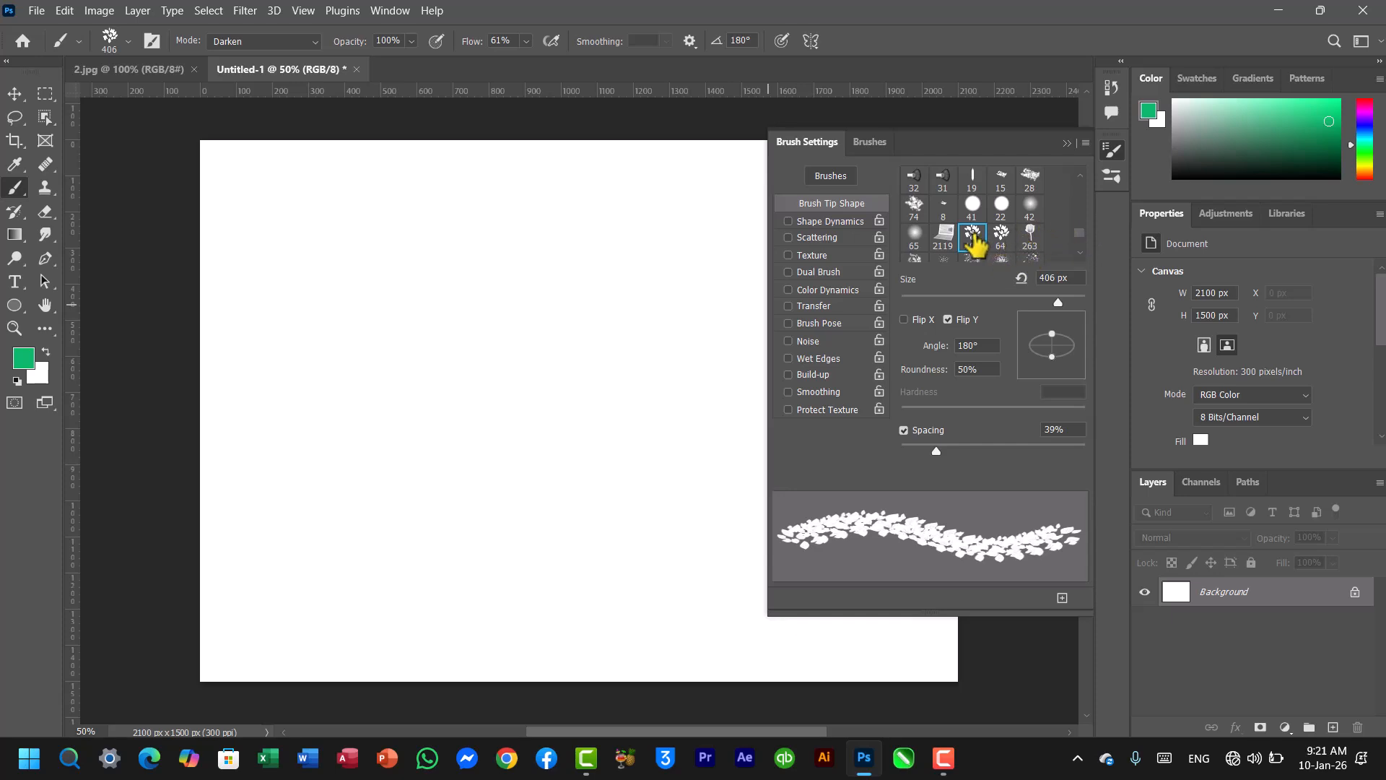
# - Set the leaf tip's size to 87 px, and turn Flip X on and back off
pyautogui.moveTo(990, 303); pyautogui.dragTo(980, 302)
pyautogui.click(917, 320)
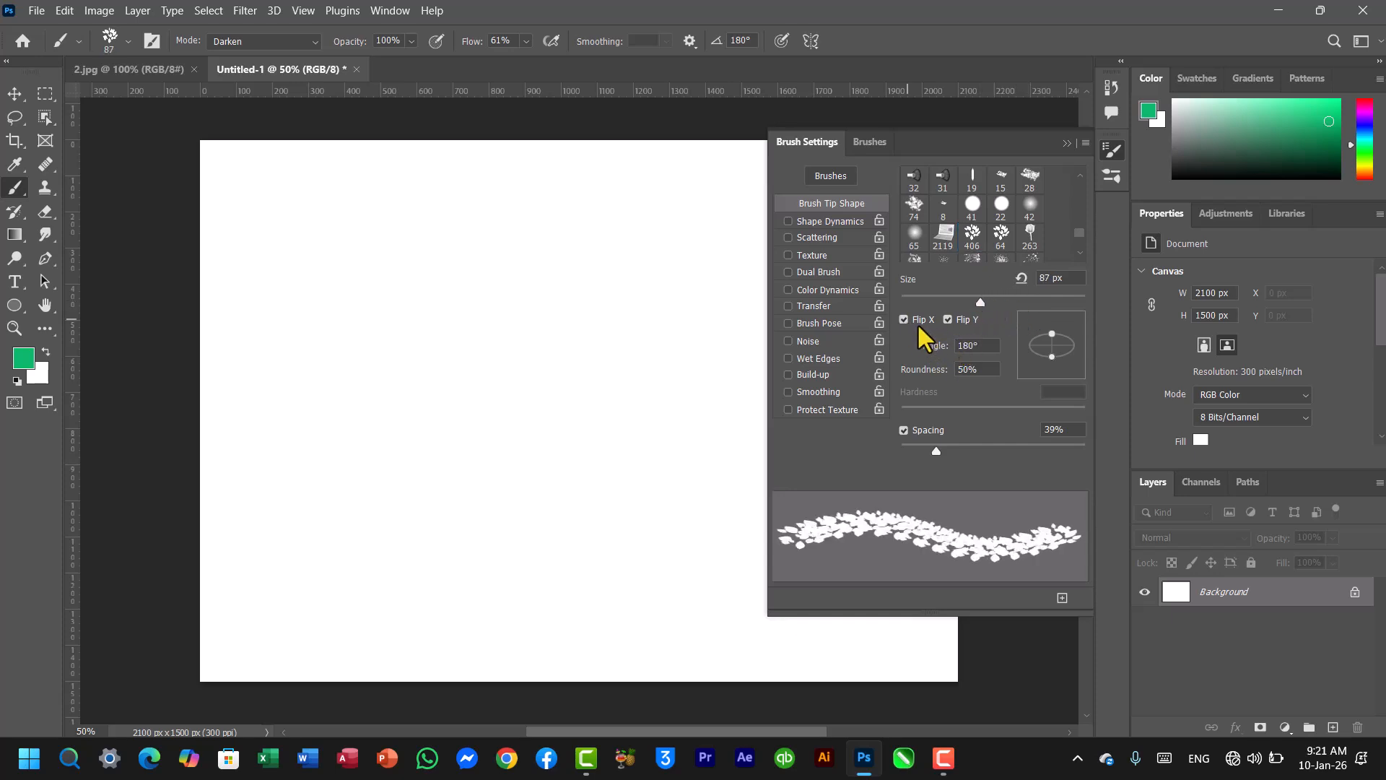
pyautogui.click(917, 320)
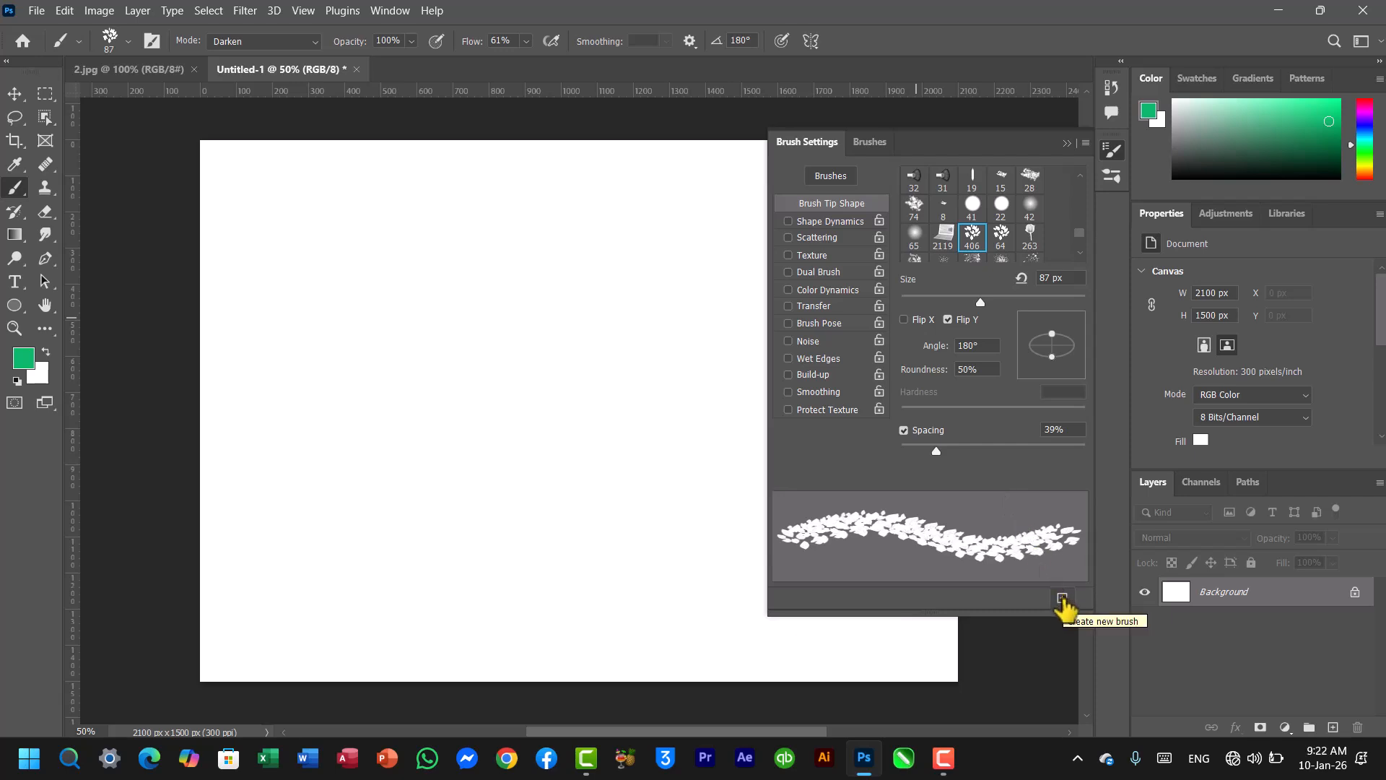
# - Save the adjusted leaf tip as a new brush preset named AA, including its size, tool settings and colour
pyautogui.click(1062, 598)
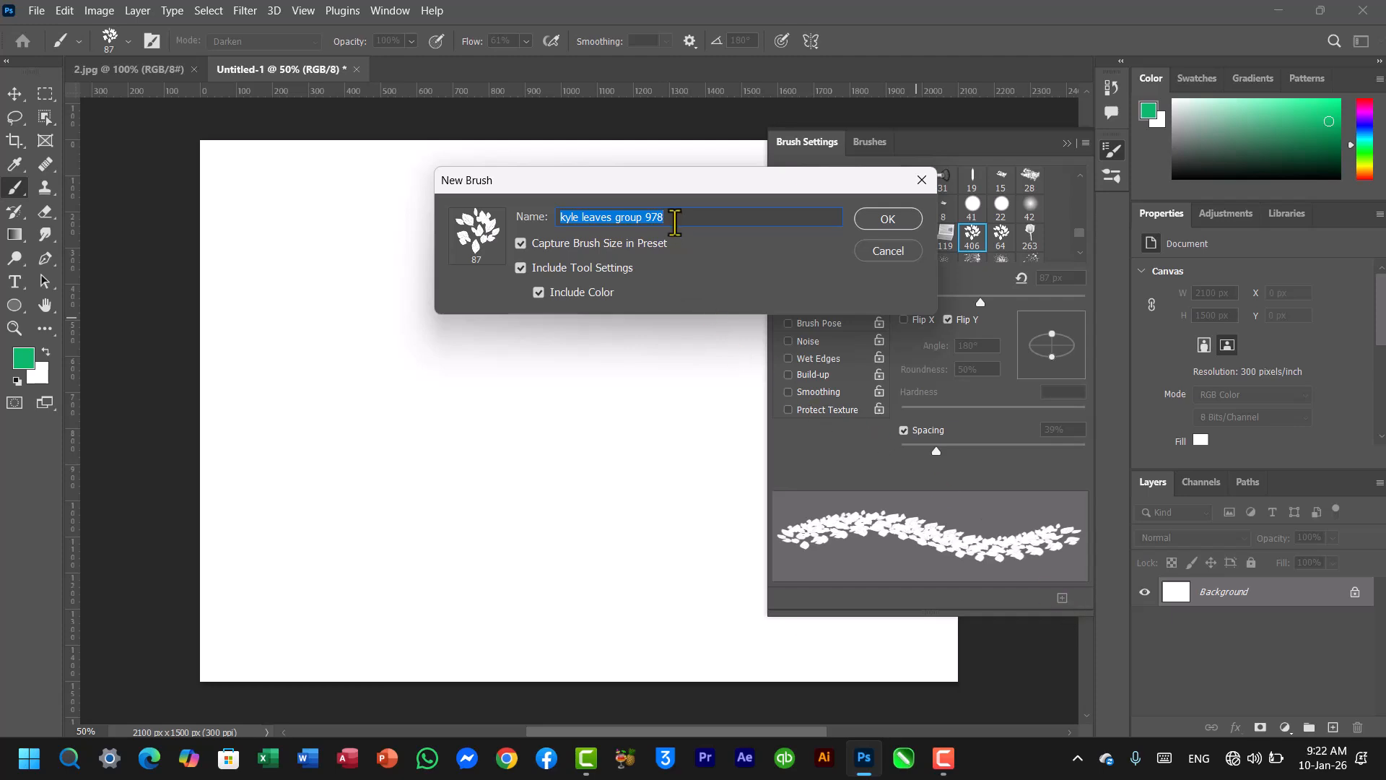
pyautogui.write('aa')
pyautogui.press('BackSpace')
pyautogui.press('BackSpace')
pyautogui.write('A')
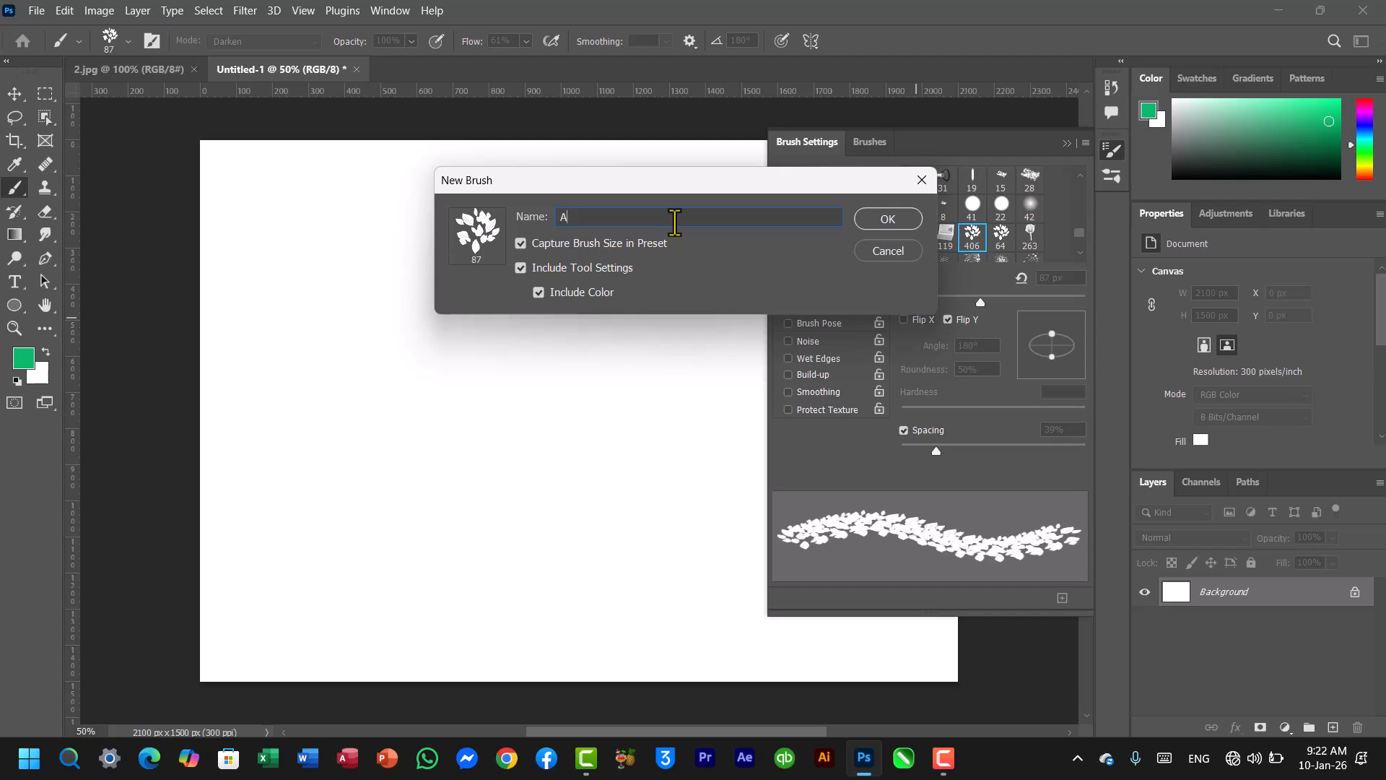
pyautogui.write('A')
pyautogui.click(888, 218)
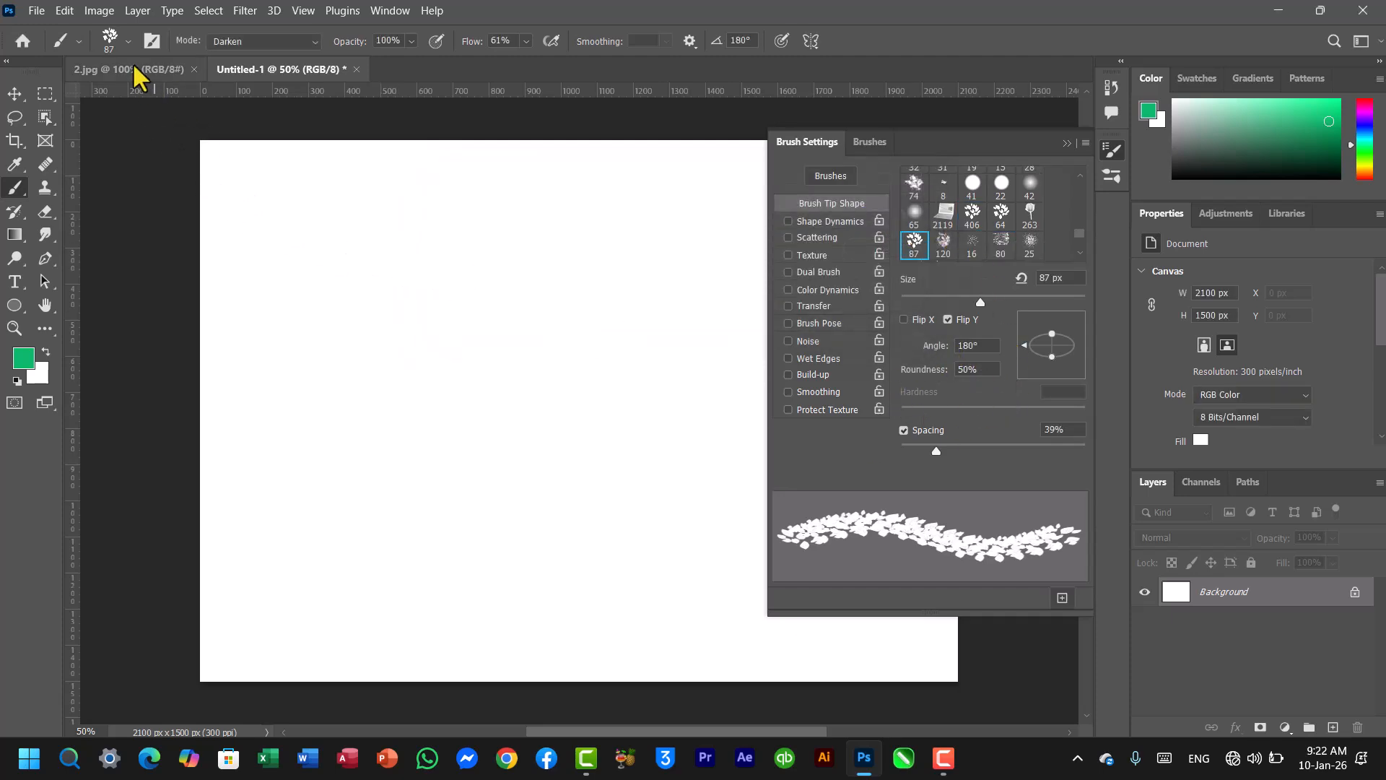
# - Stamp three small leaf clusters in a row on the canvas's upper part with the AA preset, and collapse the brush settings
pyautogui.click(129, 42)
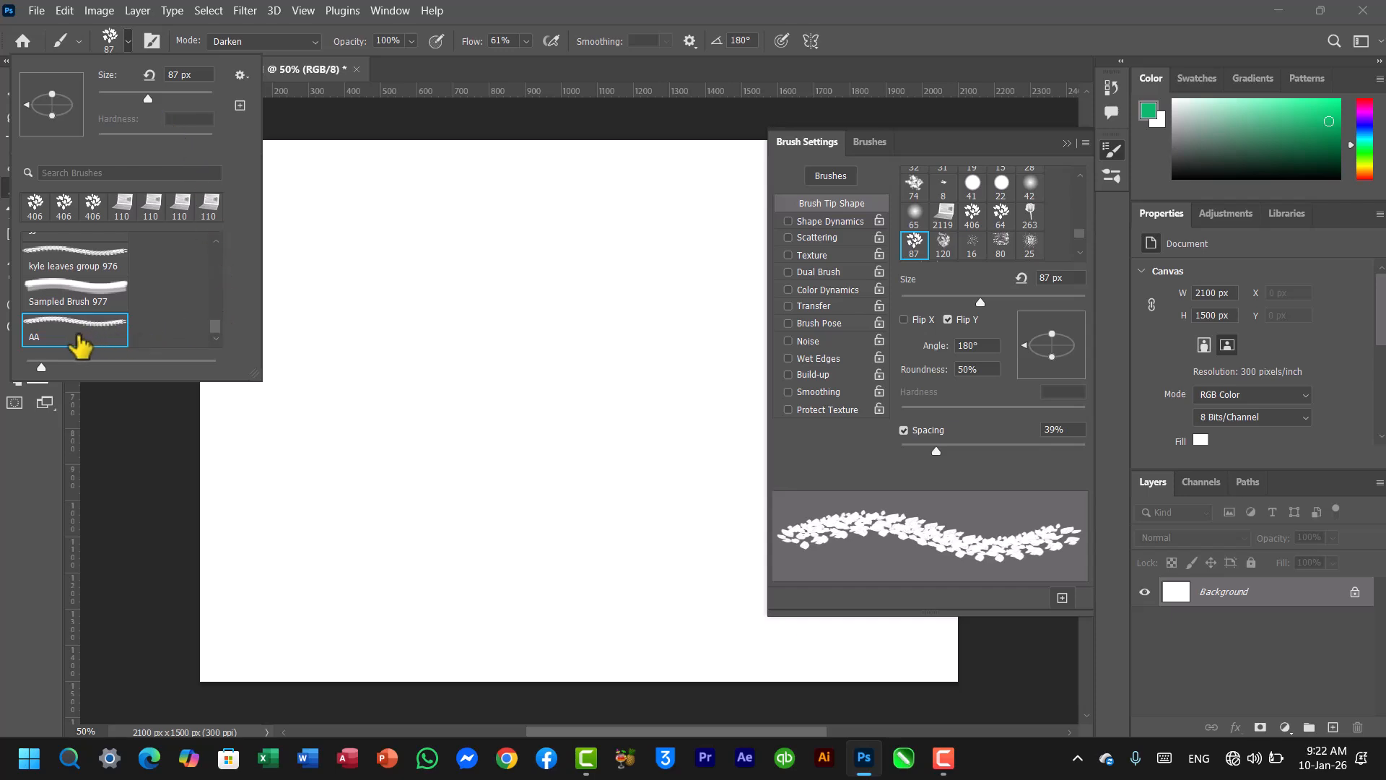
pyautogui.click(320, 258)
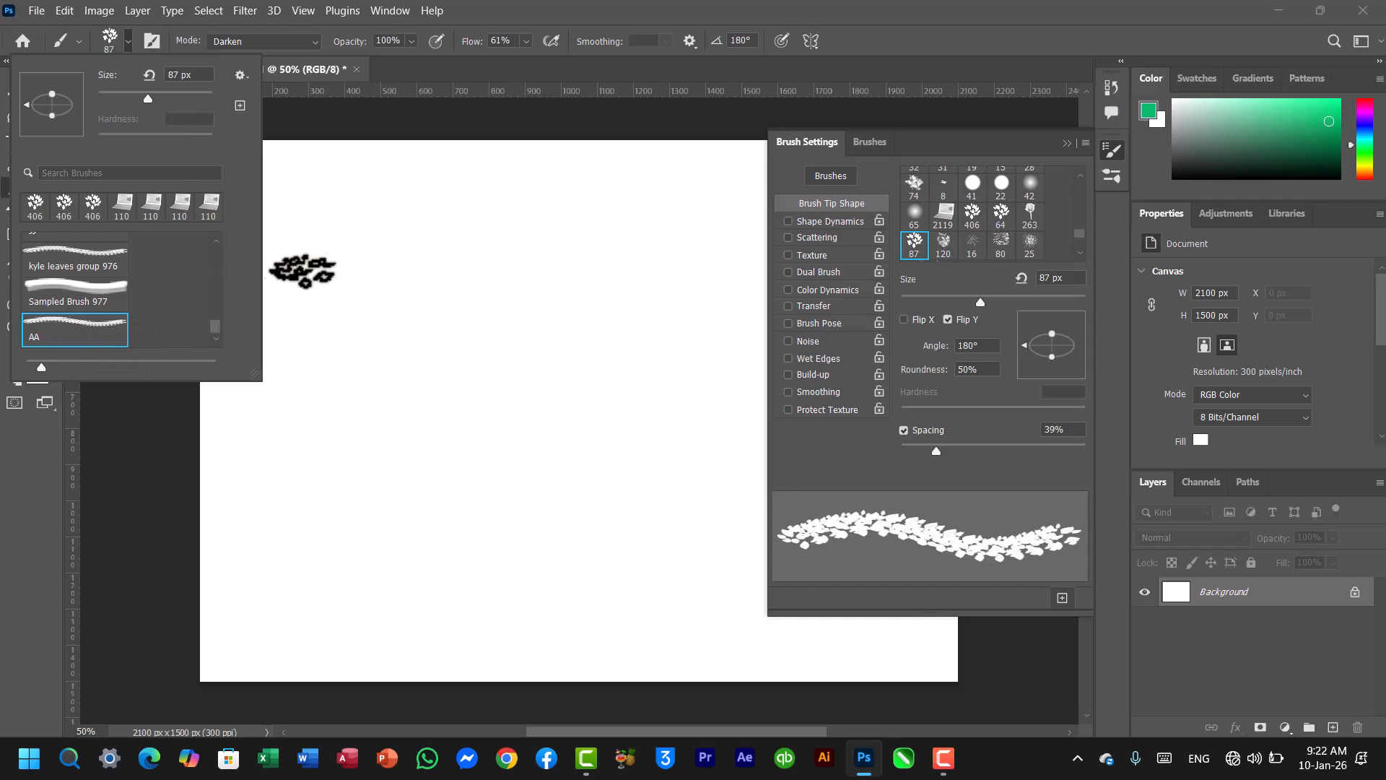
pyautogui.click(365, 261)
pyautogui.click(407, 264)
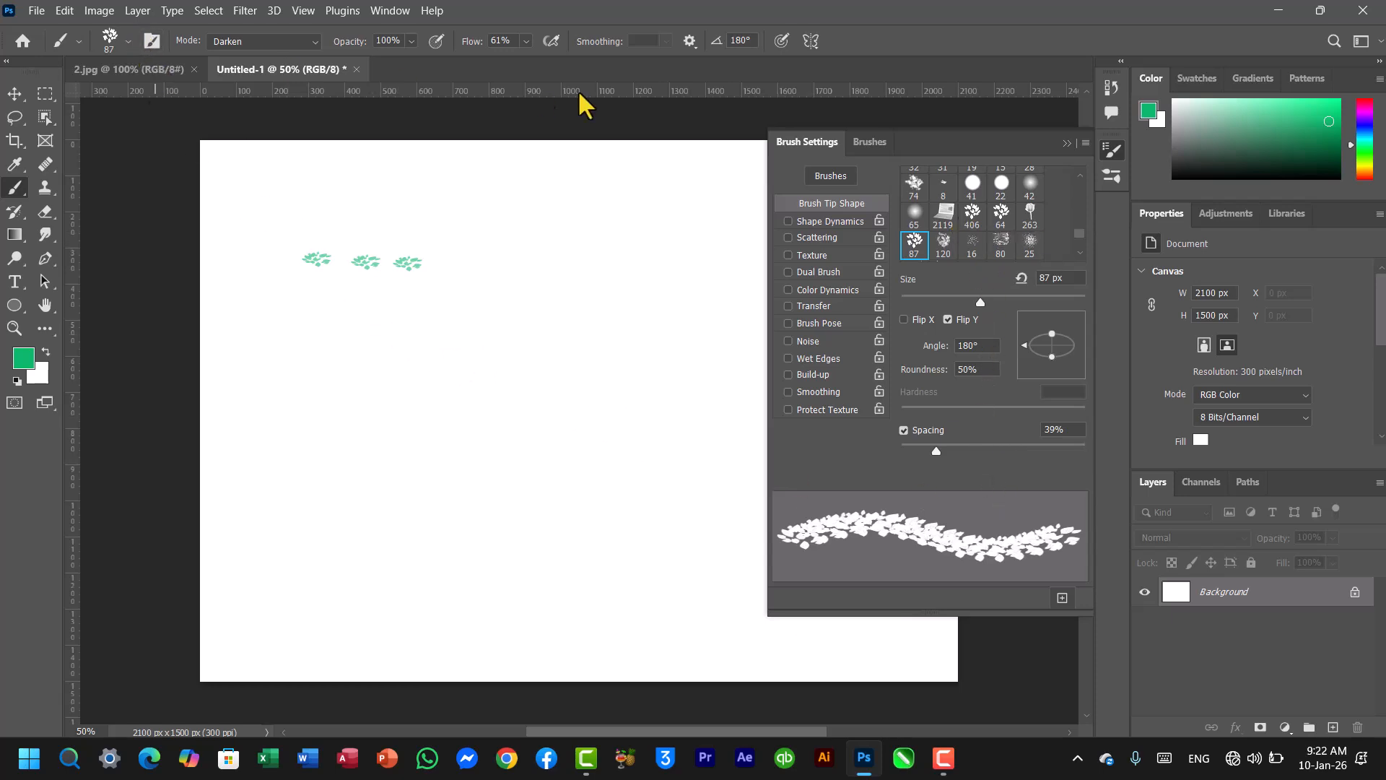
pyautogui.click(1066, 144)
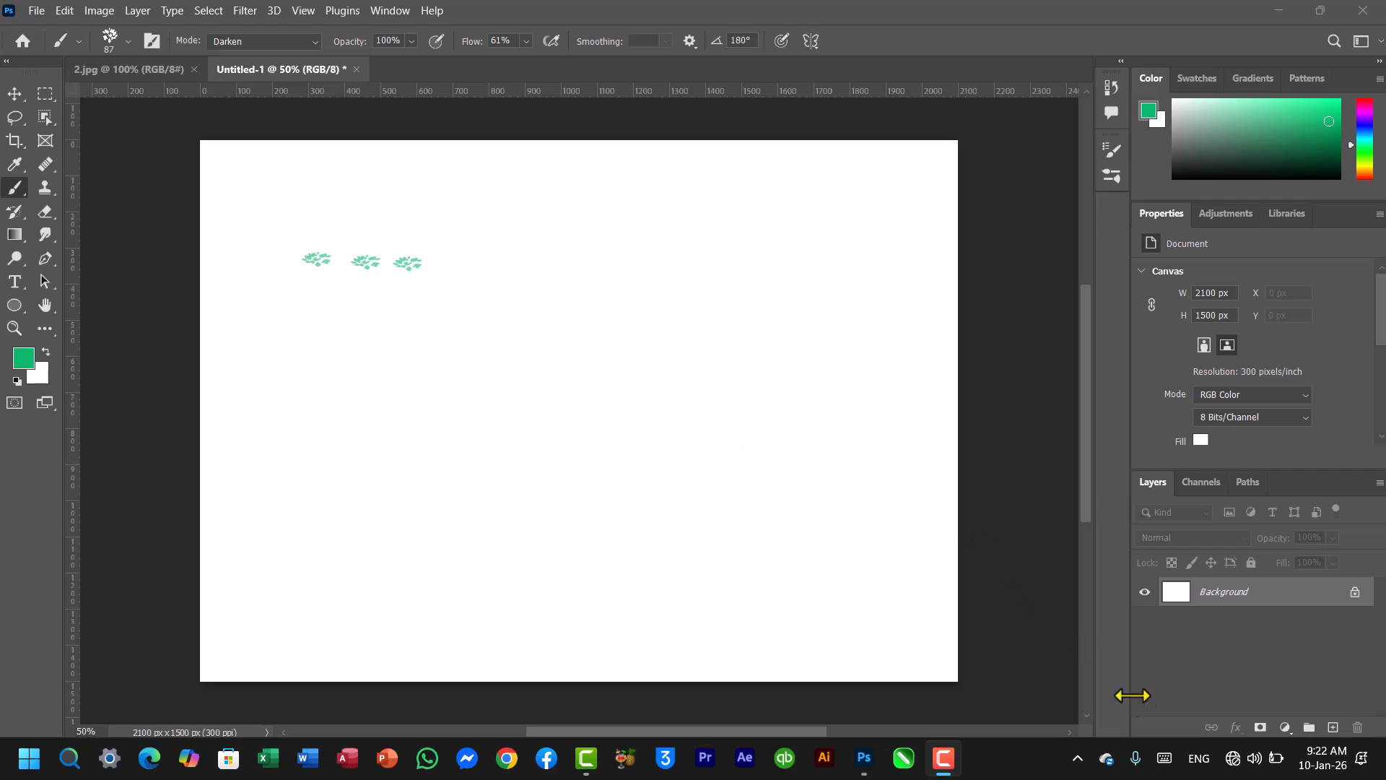
# - Switch the keyboard layout to Pashto and back to English (United States)
pyautogui.click(1192, 762)
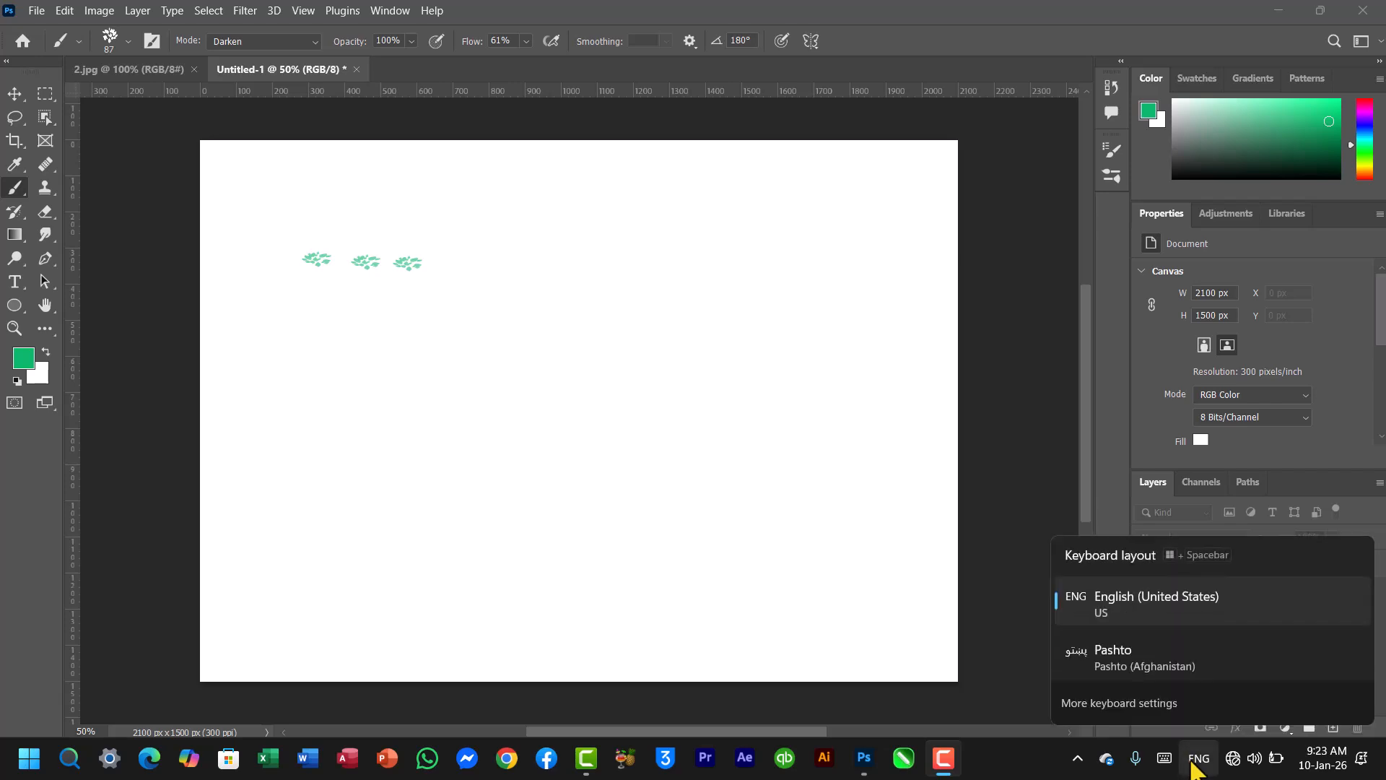
pyautogui.click(1119, 668)
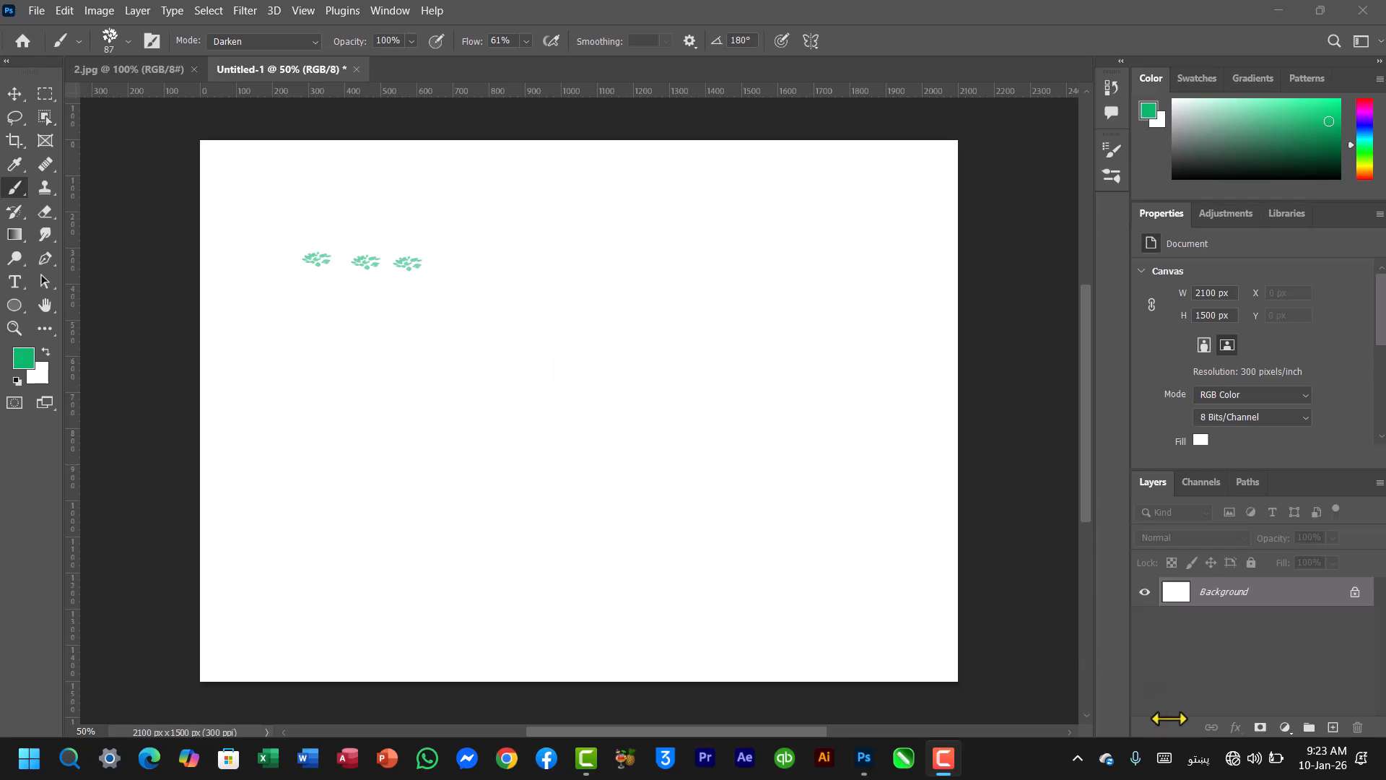
pyautogui.hotkey('alt', 'shift')
# - Examine the File menu commands' keyboard shortcuts, open the New command's shortcut for editing, and close the shortcut settings
pyautogui.click(65, 10)
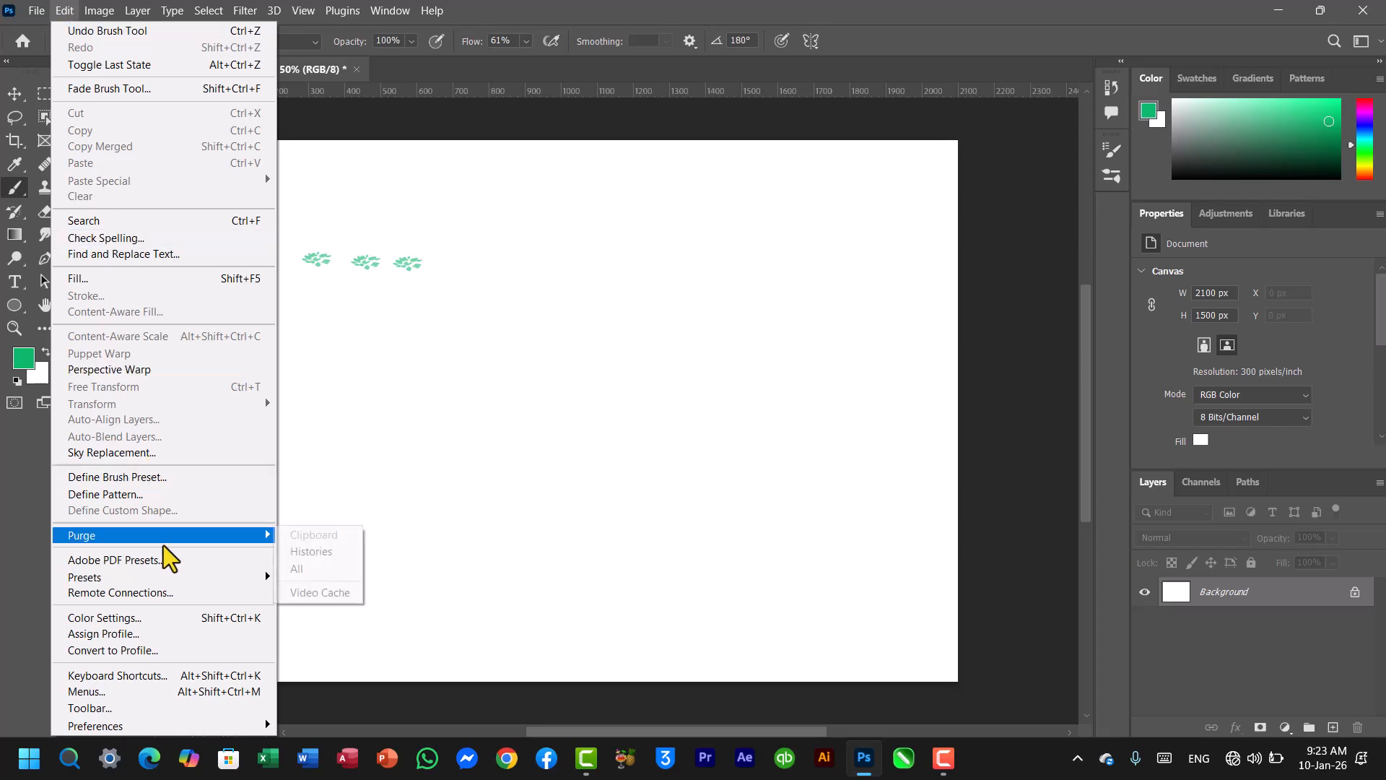
pyautogui.click(146, 676)
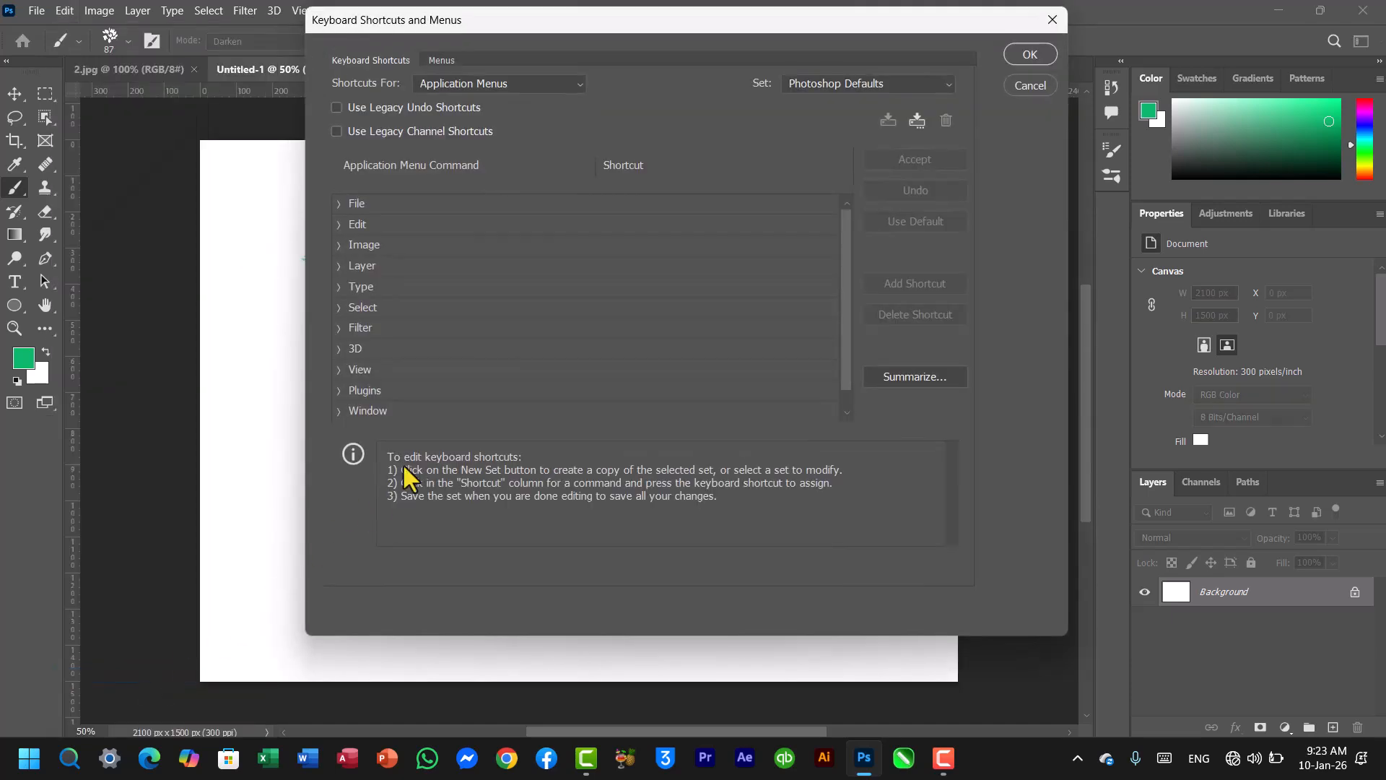
pyautogui.moveTo(849, 313); pyautogui.dragTo(842, 275)
pyautogui.click(339, 204)
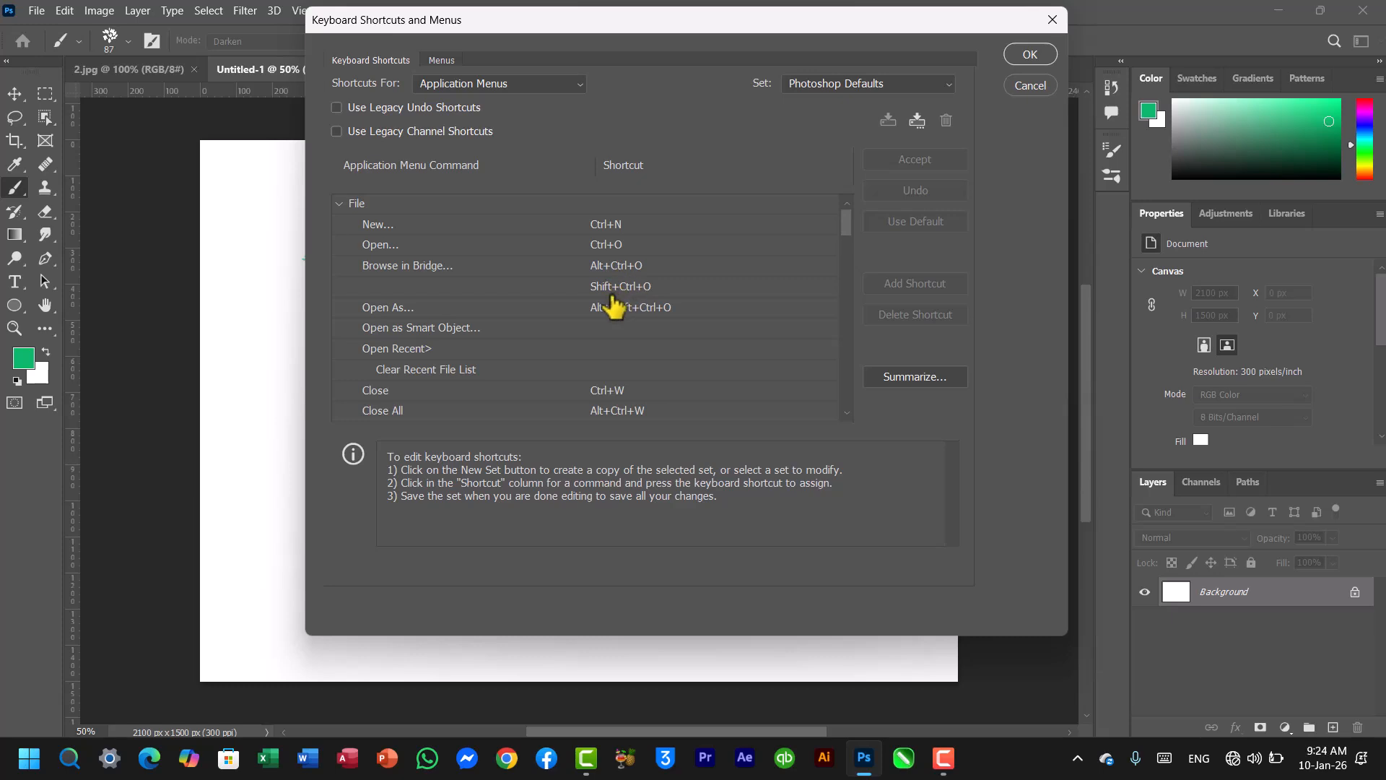
pyautogui.moveTo(842, 227)
pyautogui.mouseDown()
pyautogui.moveTo(843, 343)
pyautogui.moveTo(827, 224)
pyautogui.mouseUp()
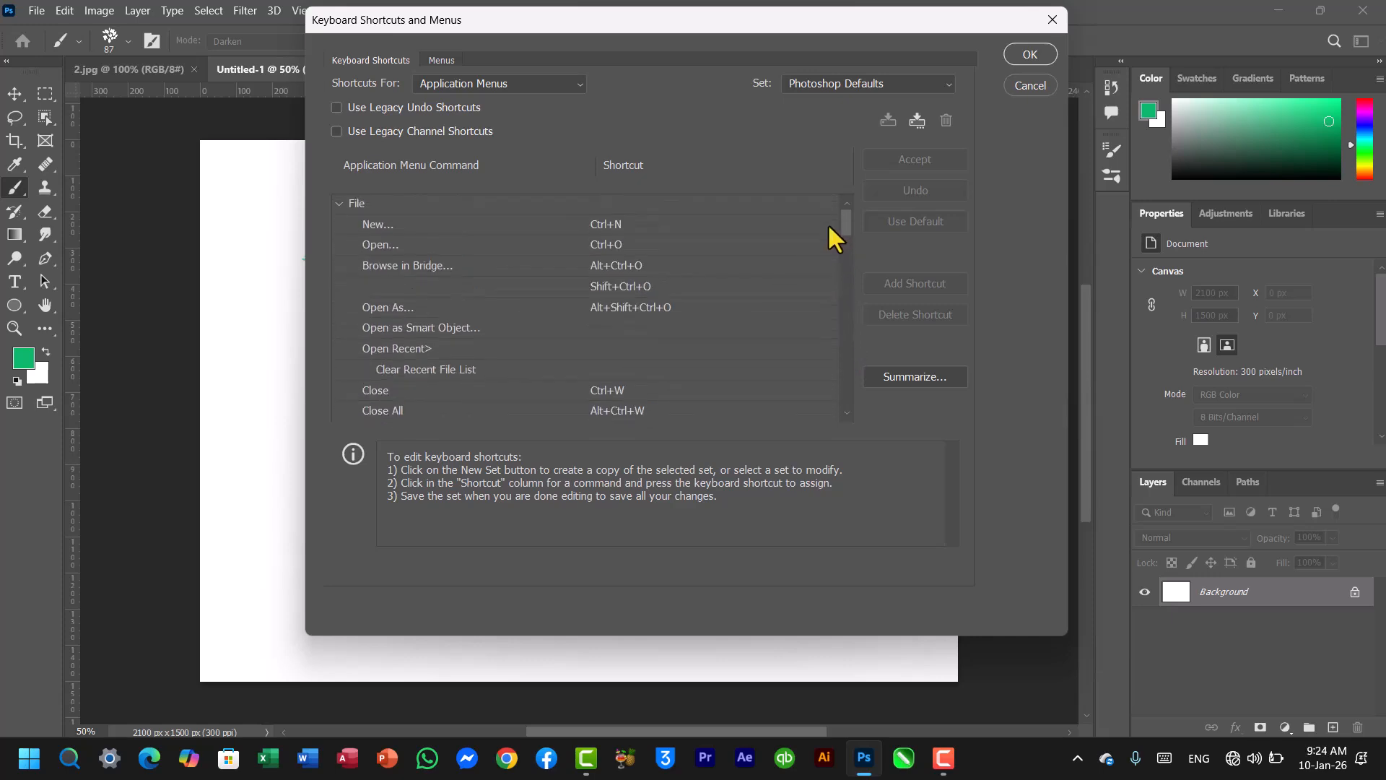
pyautogui.click(605, 225)
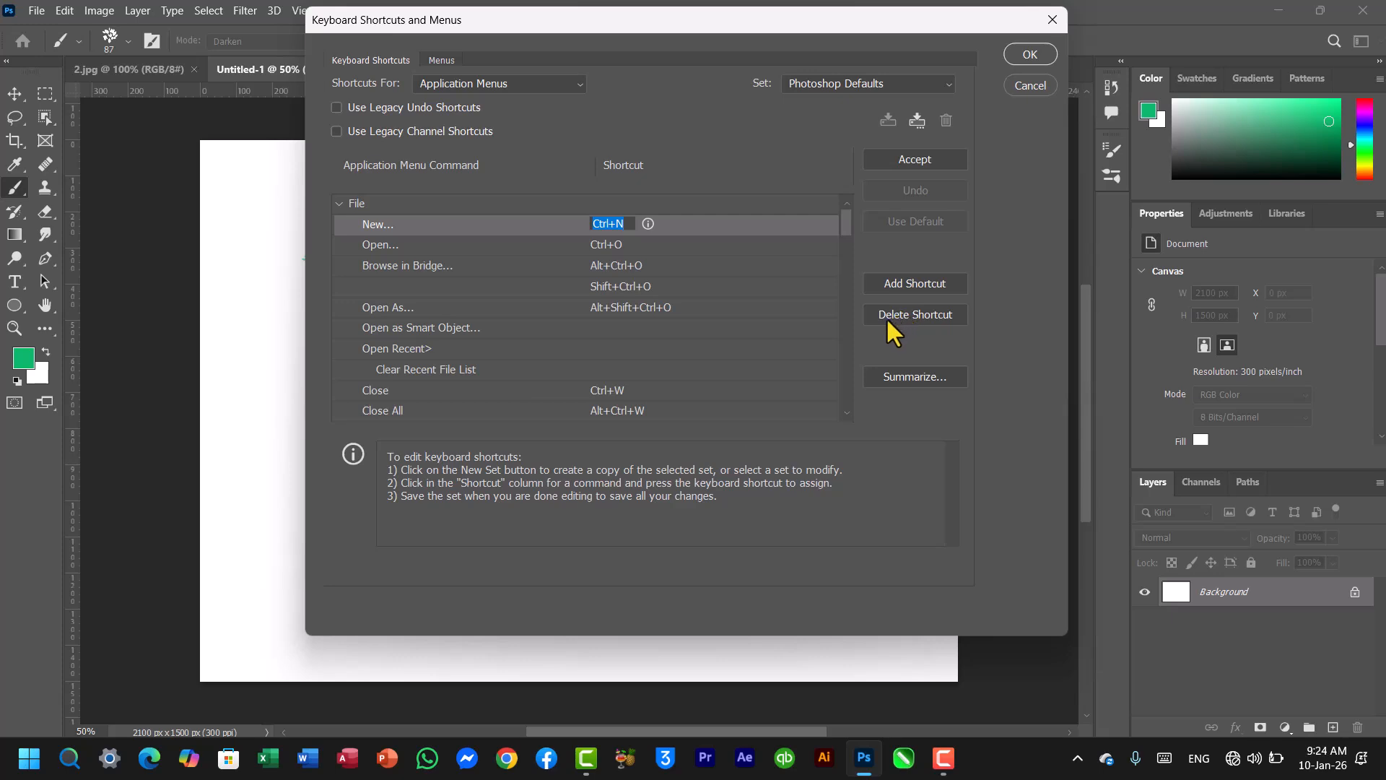
pyautogui.click(732, 131)
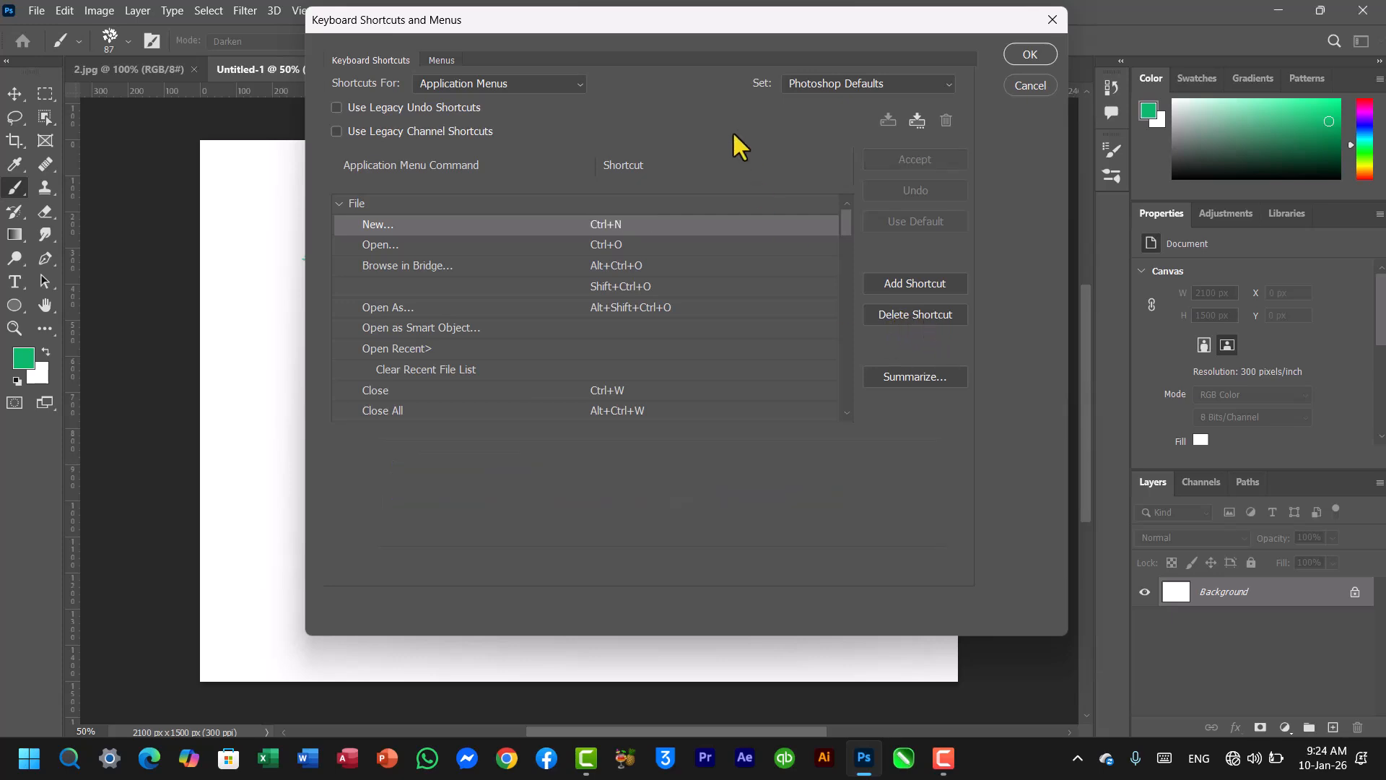
pyautogui.moveTo(734, 23); pyautogui.dragTo(610, 108)
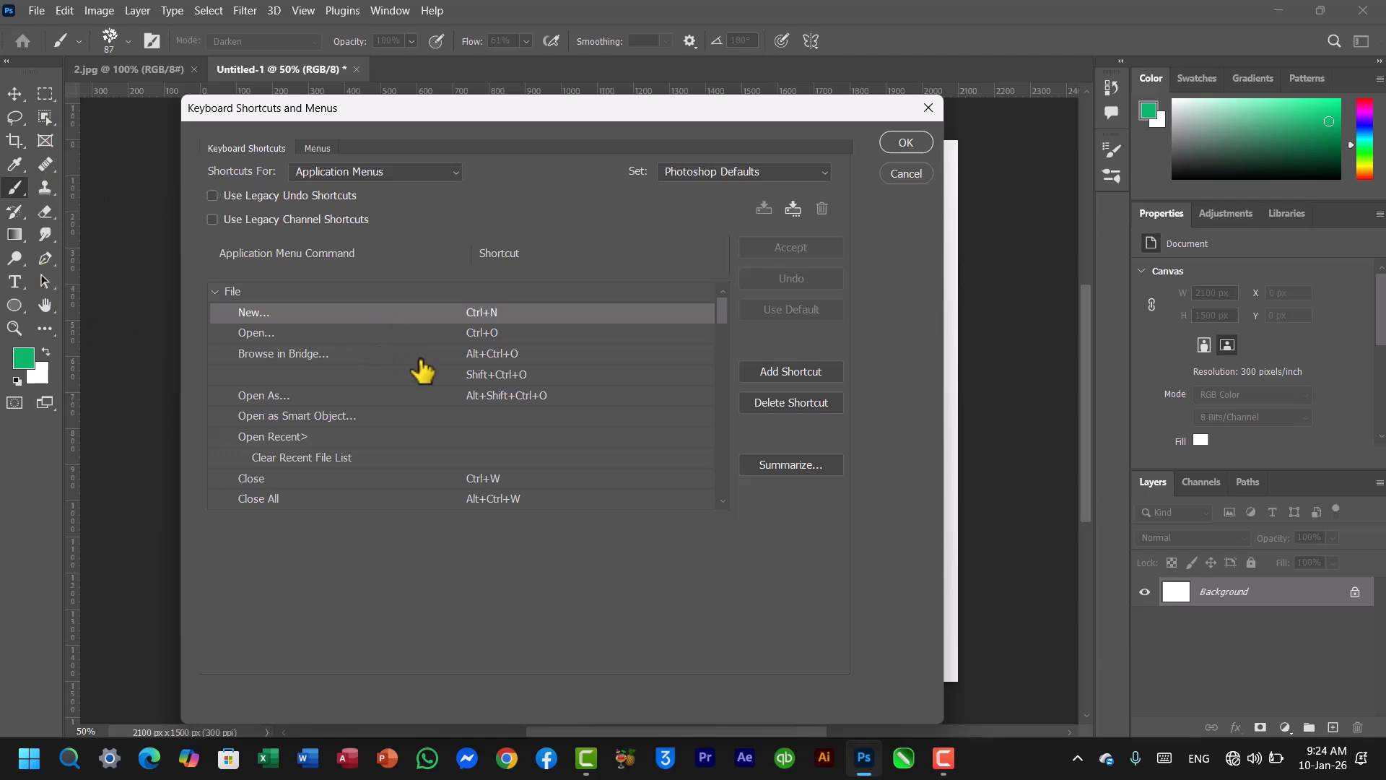
pyautogui.click(904, 141)
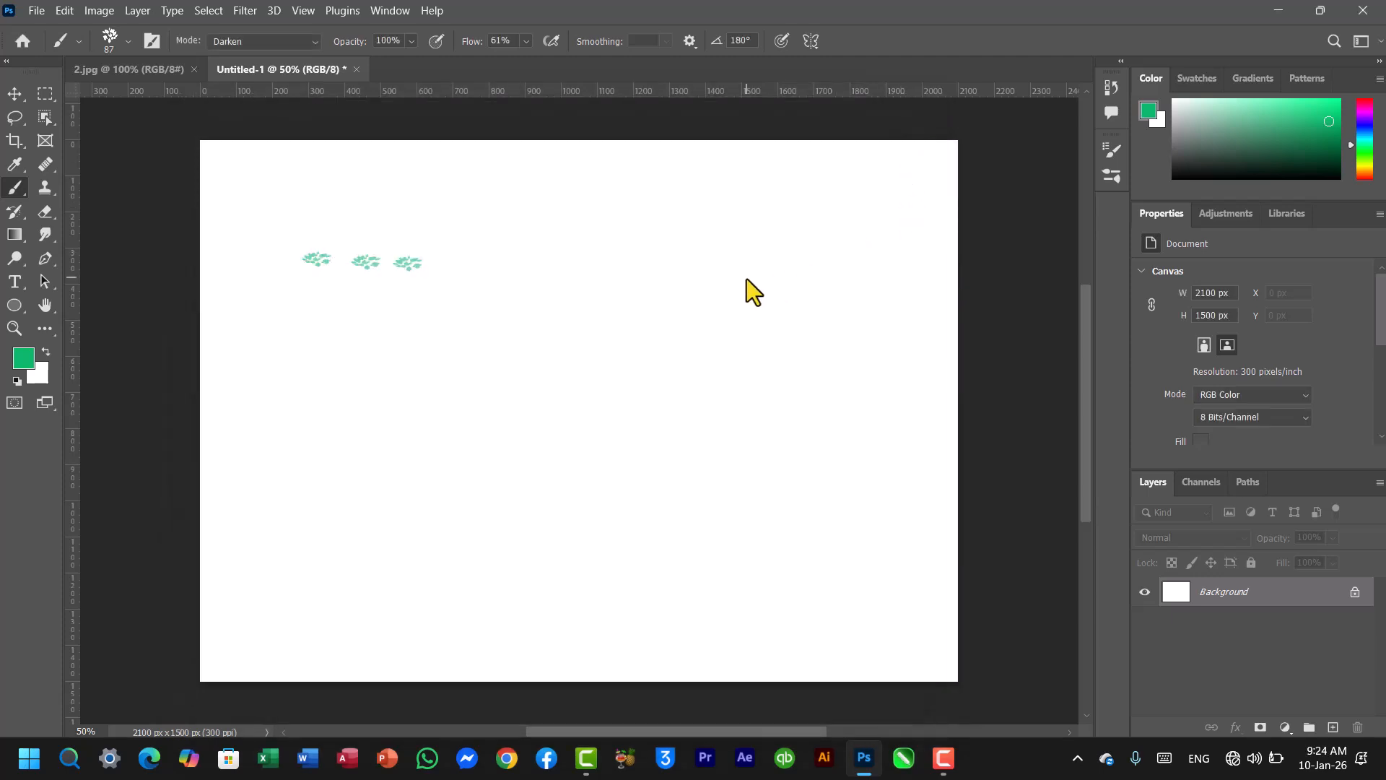